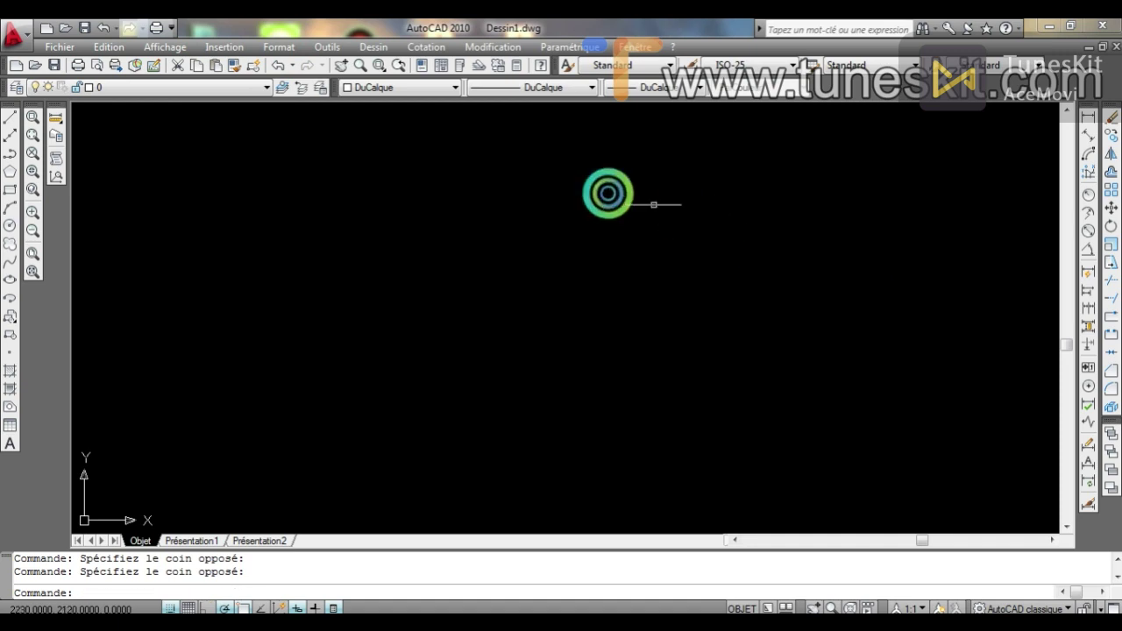
pyautogui.click(376, 48)
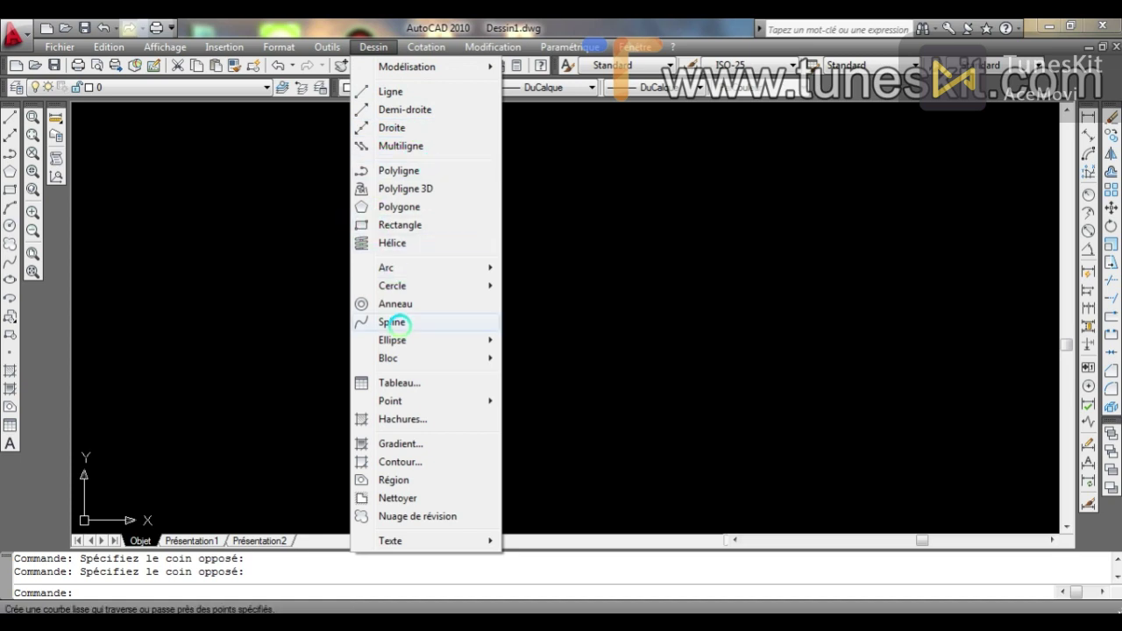
pyautogui.moveTo(392, 285)
pyautogui.click(575, 229)
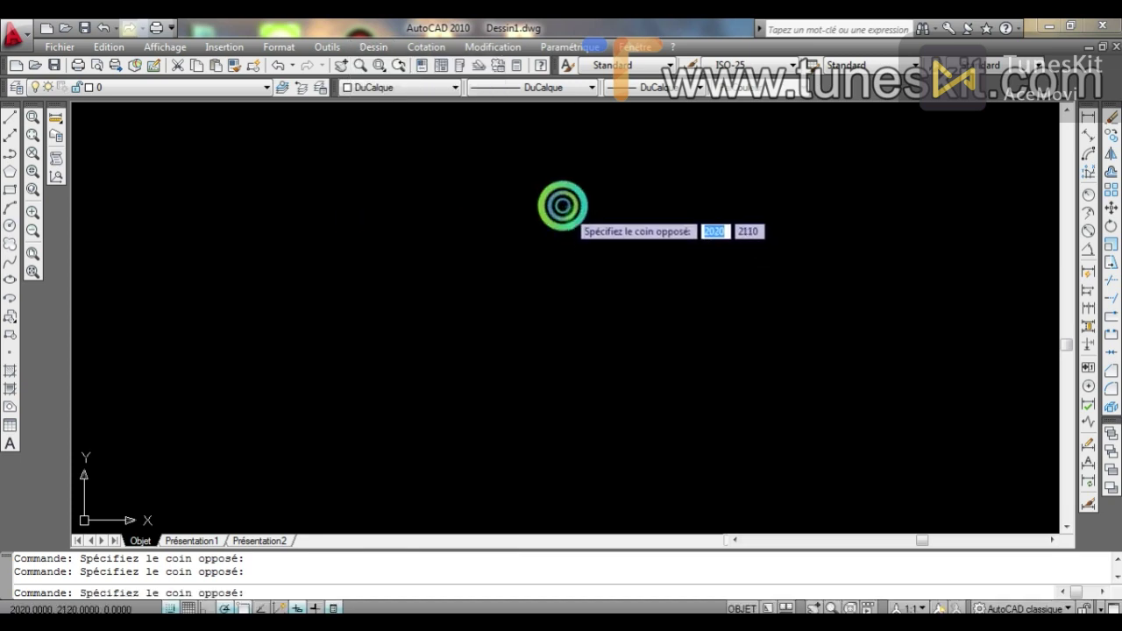
pyautogui.click(426, 46)
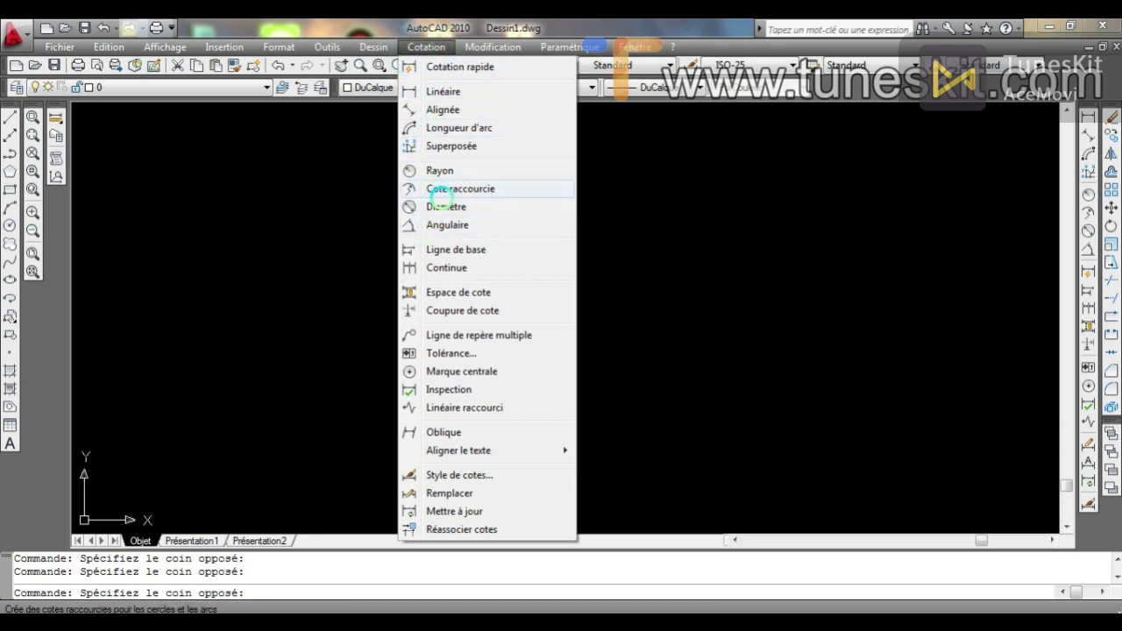
pyautogui.moveTo(528, 52)
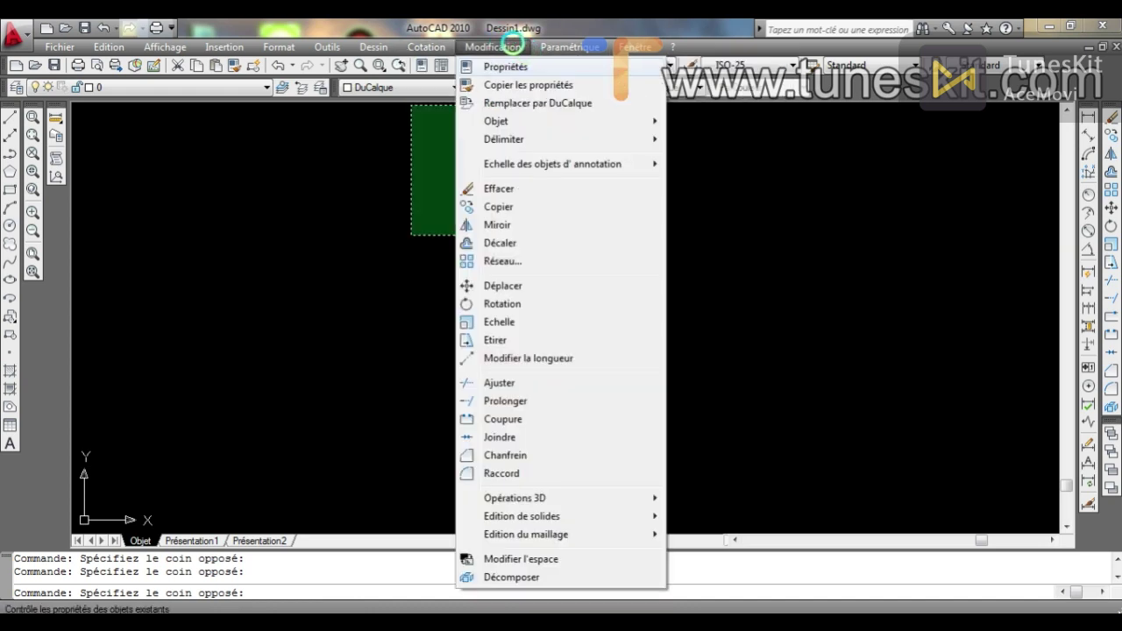
pyautogui.click(513, 44)
pyautogui.click(549, 49)
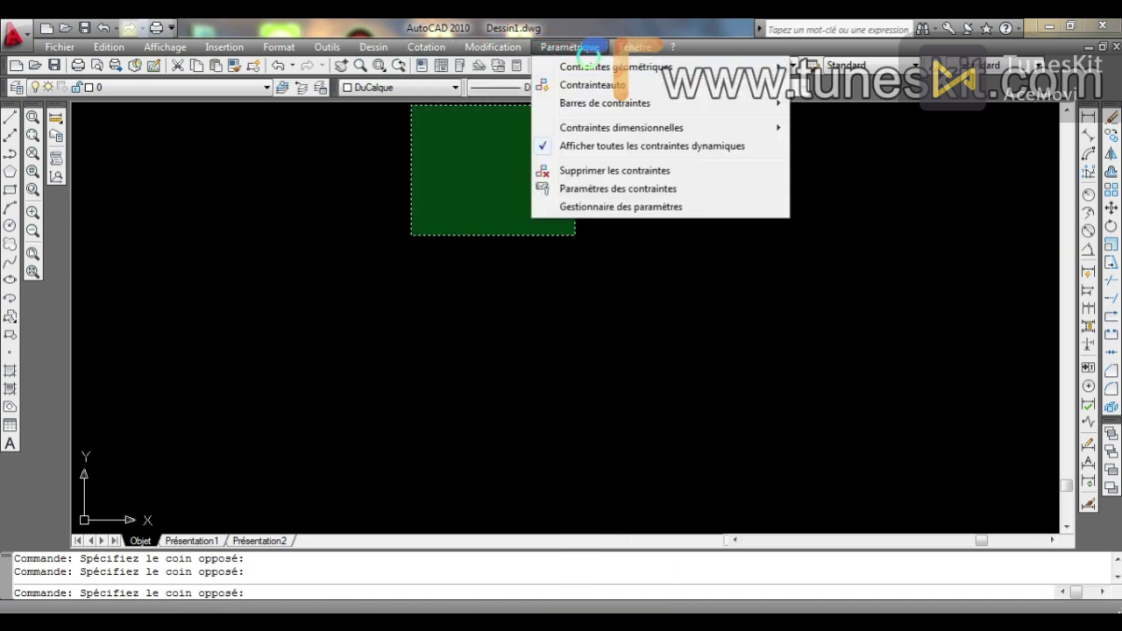
pyautogui.moveTo(625, 46)
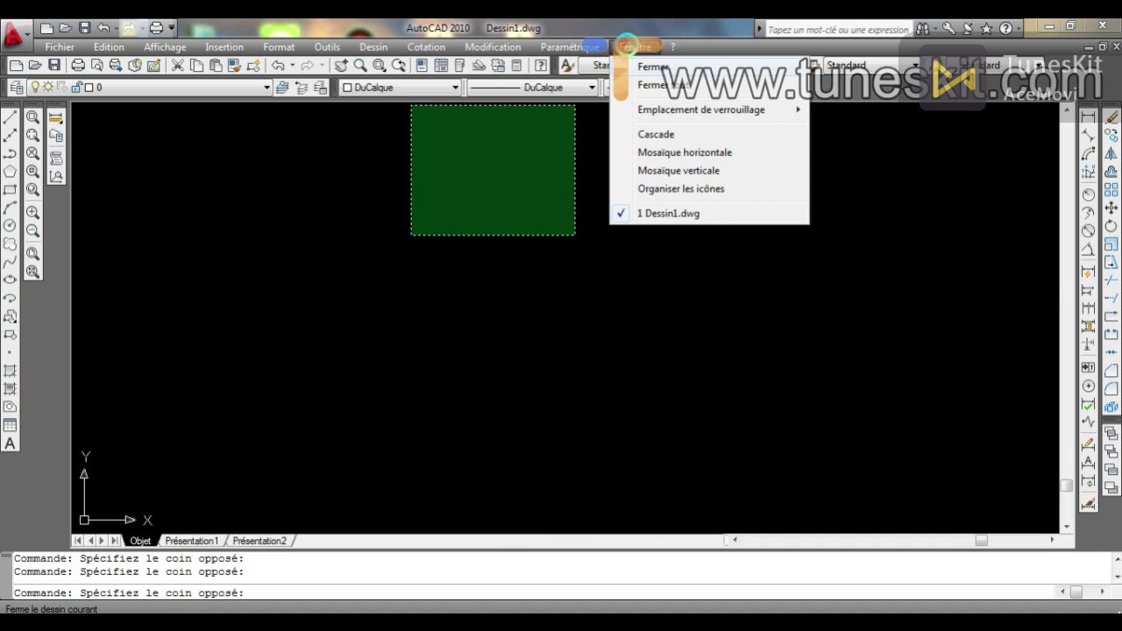
pyautogui.click(381, 135)
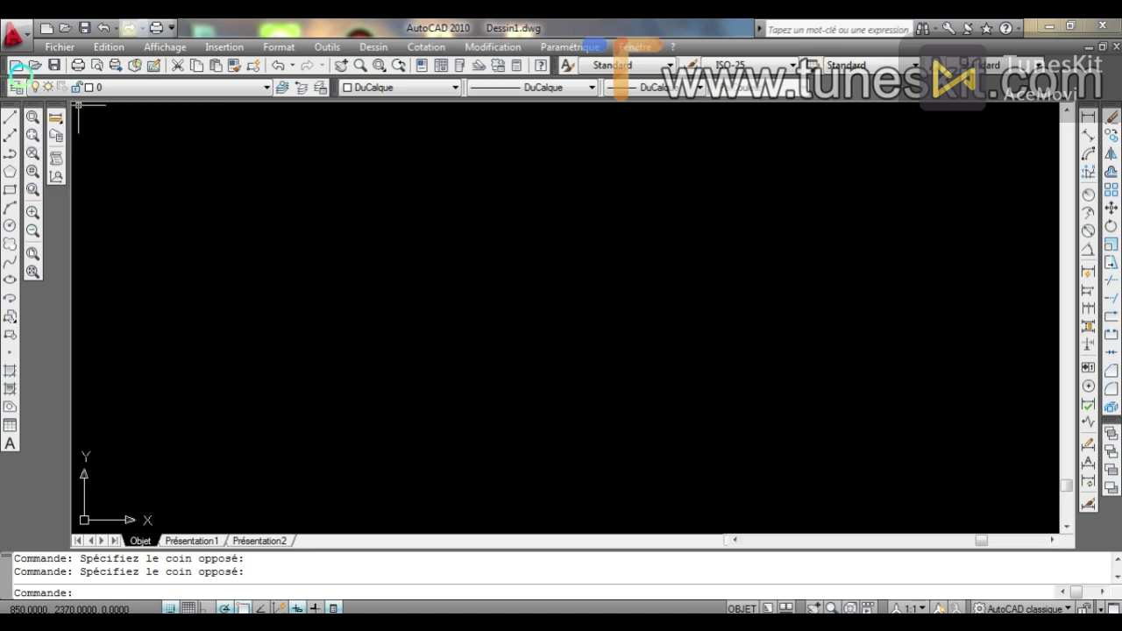
# Create a new layer named murs in the layer properties manager.
pyautogui.click(18, 86)
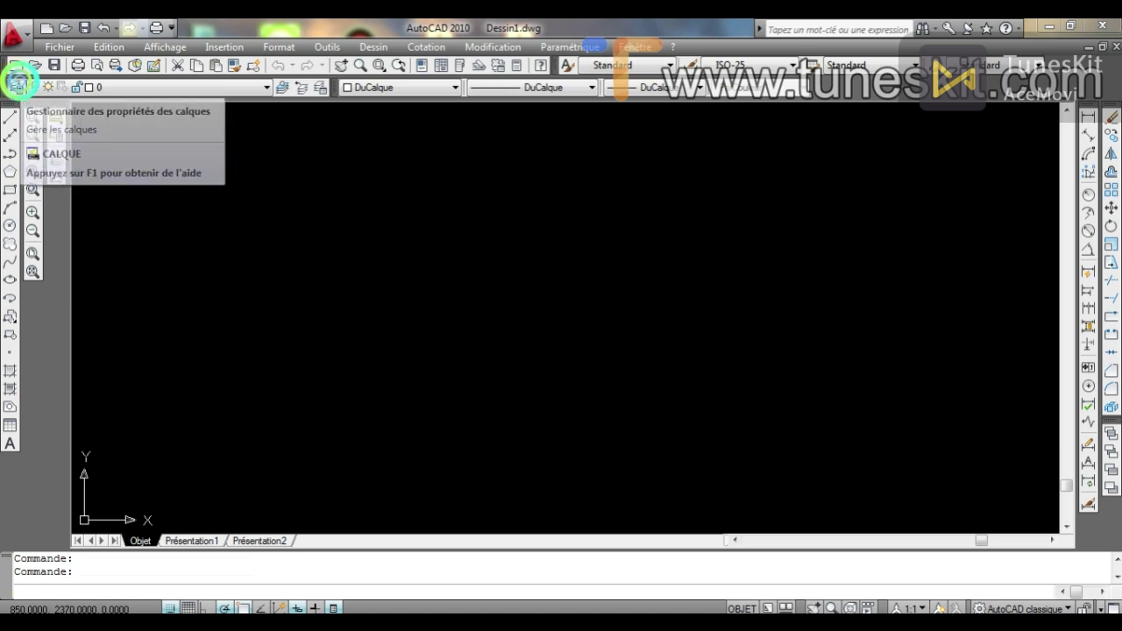
pyautogui.click(17, 86)
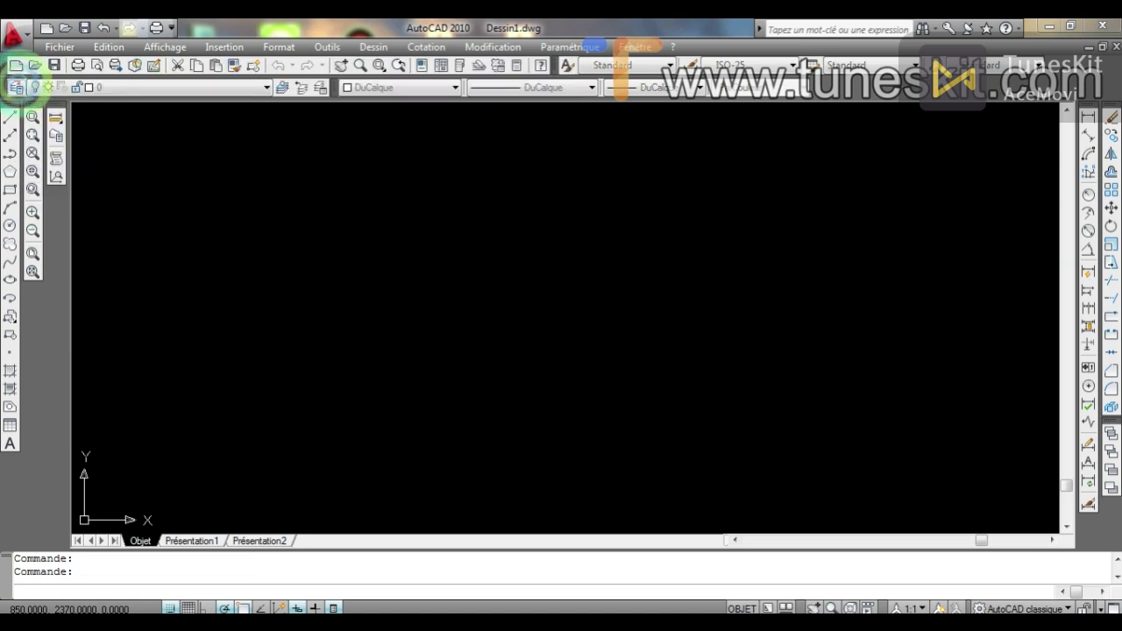
pyautogui.click(17, 86)
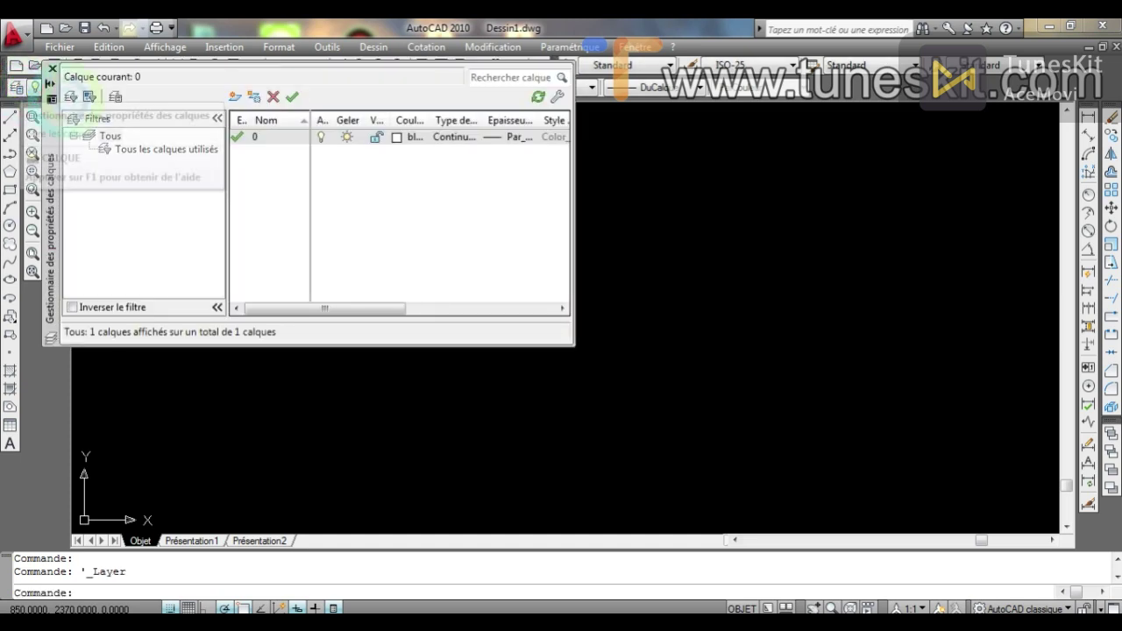
pyautogui.click(237, 95)
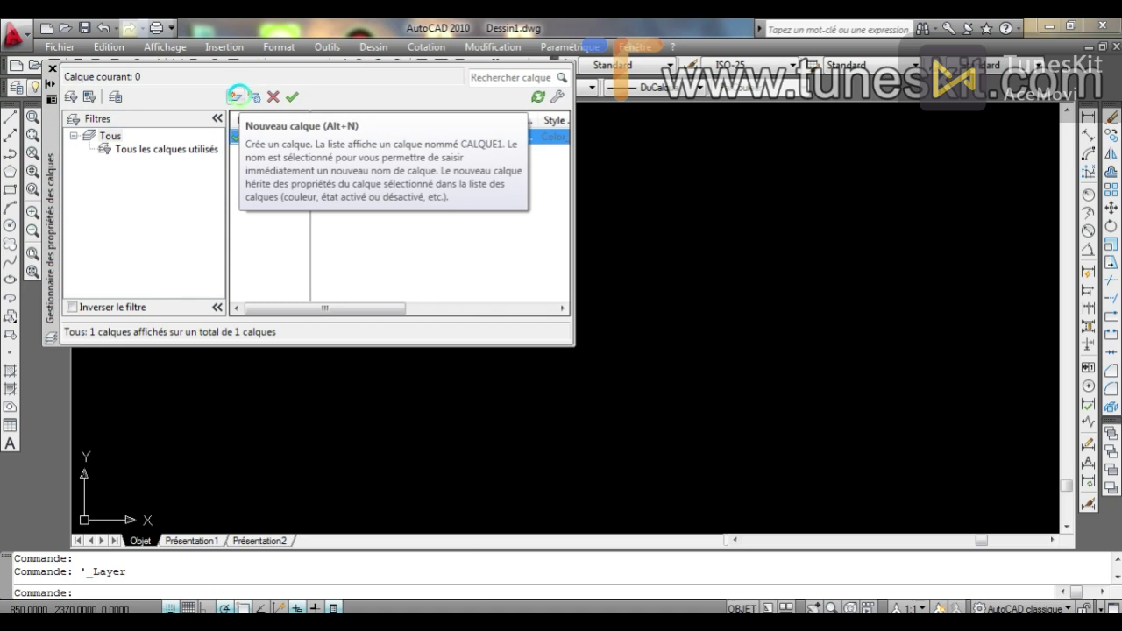
pyautogui.click(237, 94)
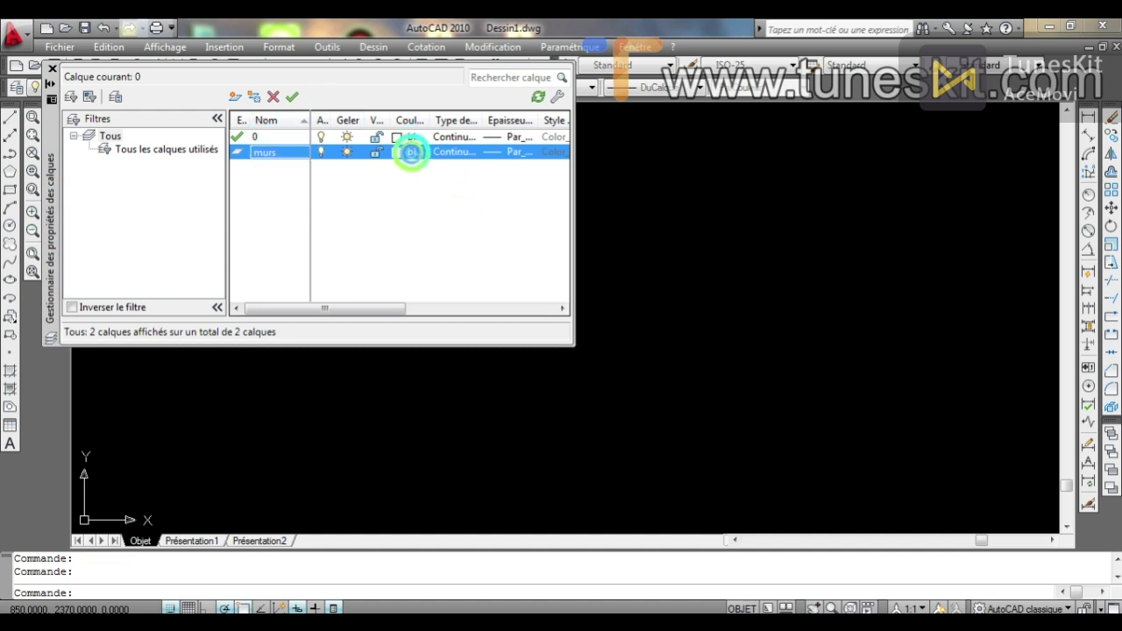
# Set the murs layer's colour to red, index colour 10.
pyautogui.click(408, 152)
pyautogui.click(544, 445)
pyautogui.click(411, 151)
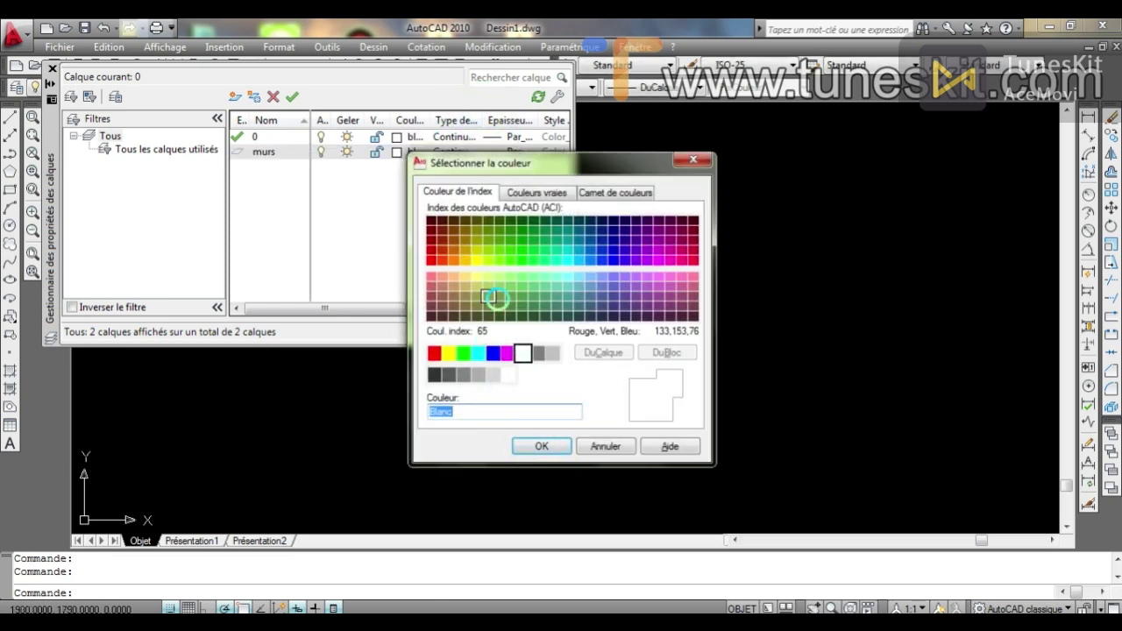
pyautogui.click(431, 258)
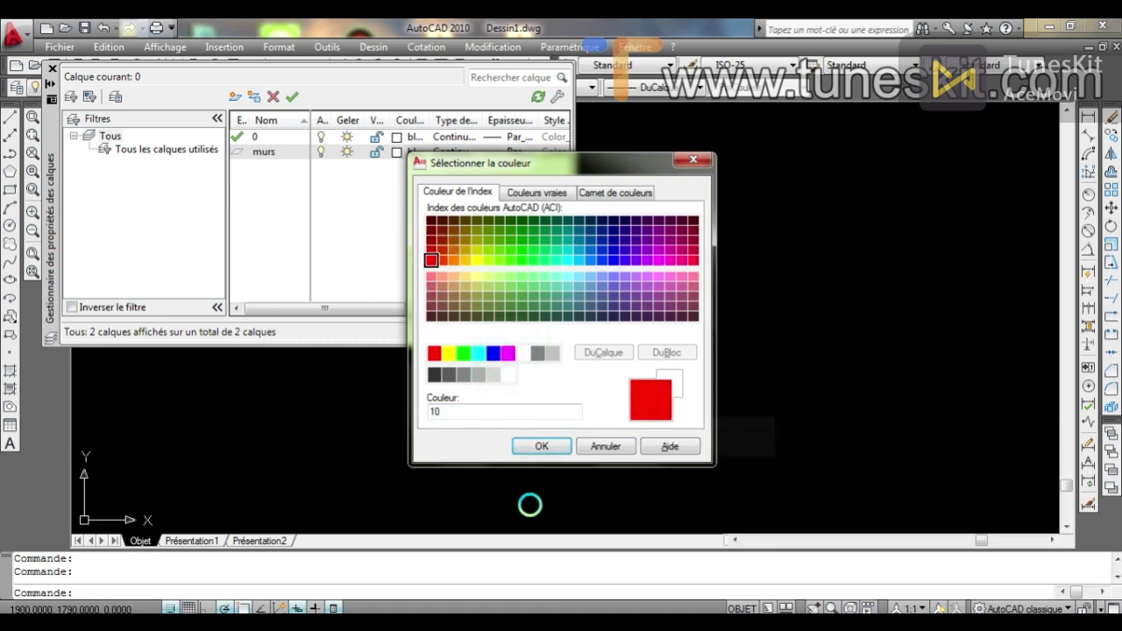
pyautogui.click(536, 446)
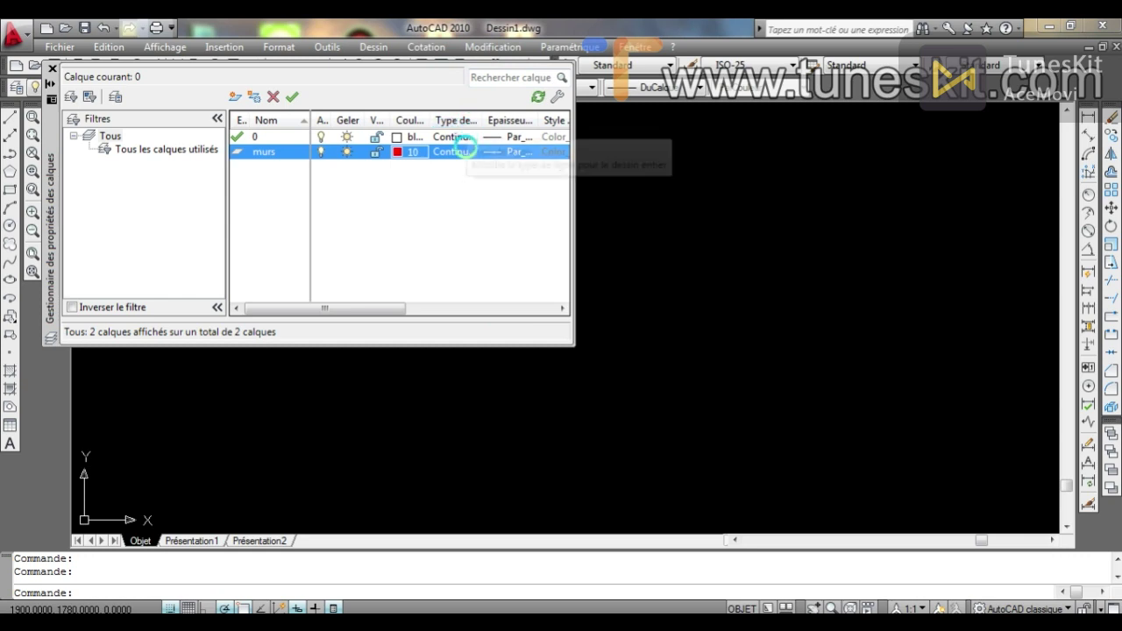
# Load all available linetypes from acadiso.lin and assign the Continuous linetype to the murs layer.
pyautogui.click(457, 151)
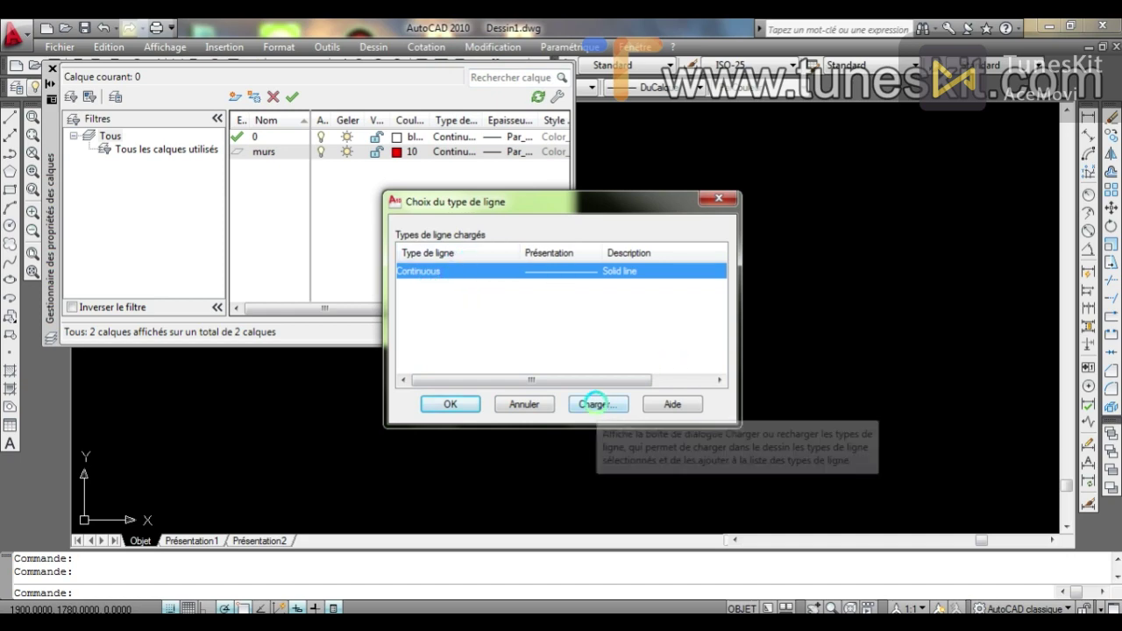
pyautogui.click(595, 404)
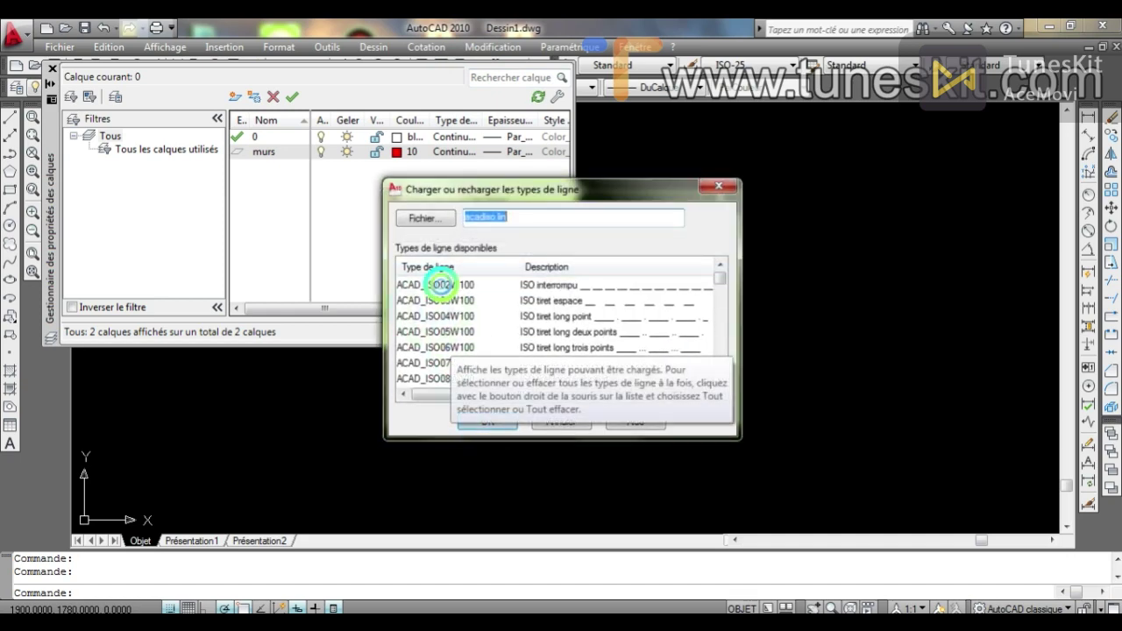
pyautogui.click(437, 285)
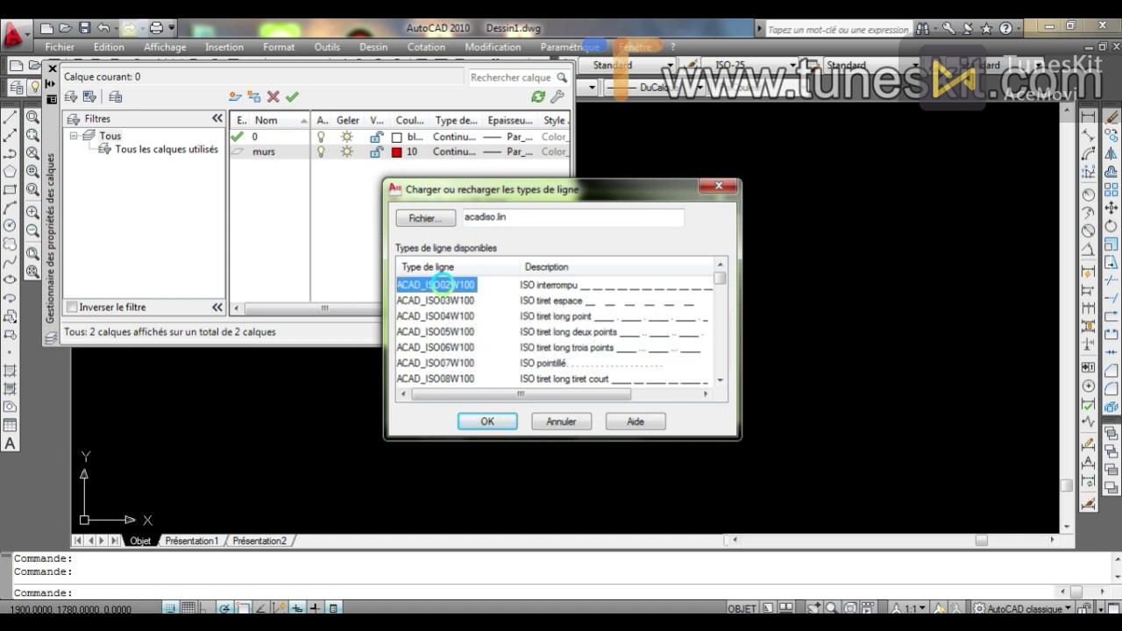
pyautogui.hotkey('ctrl', 'a')
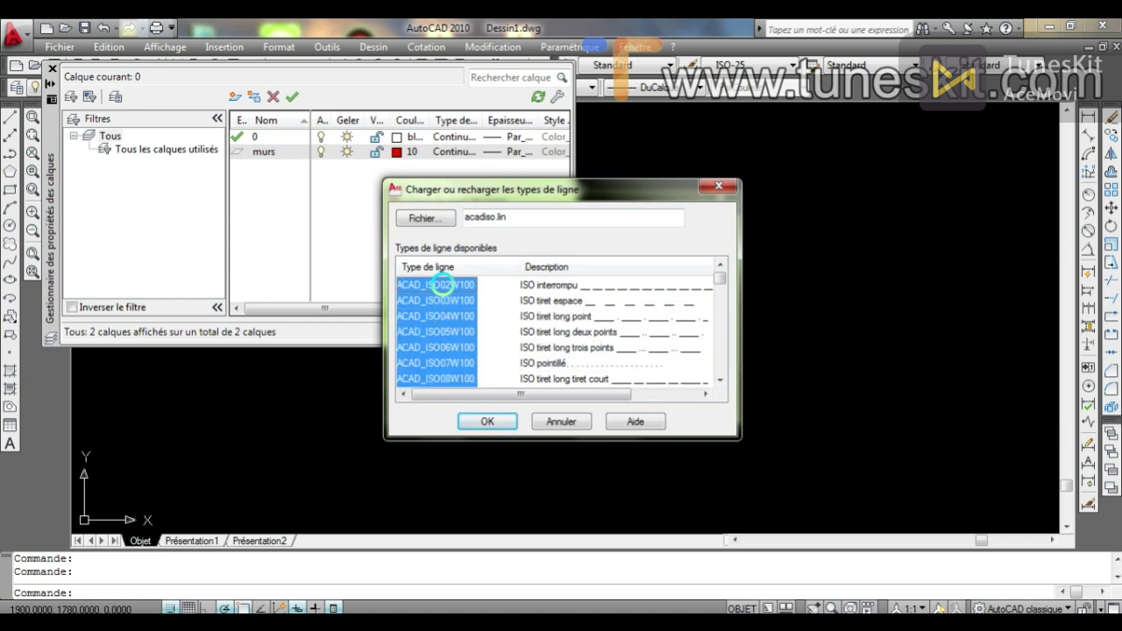
pyautogui.click(492, 422)
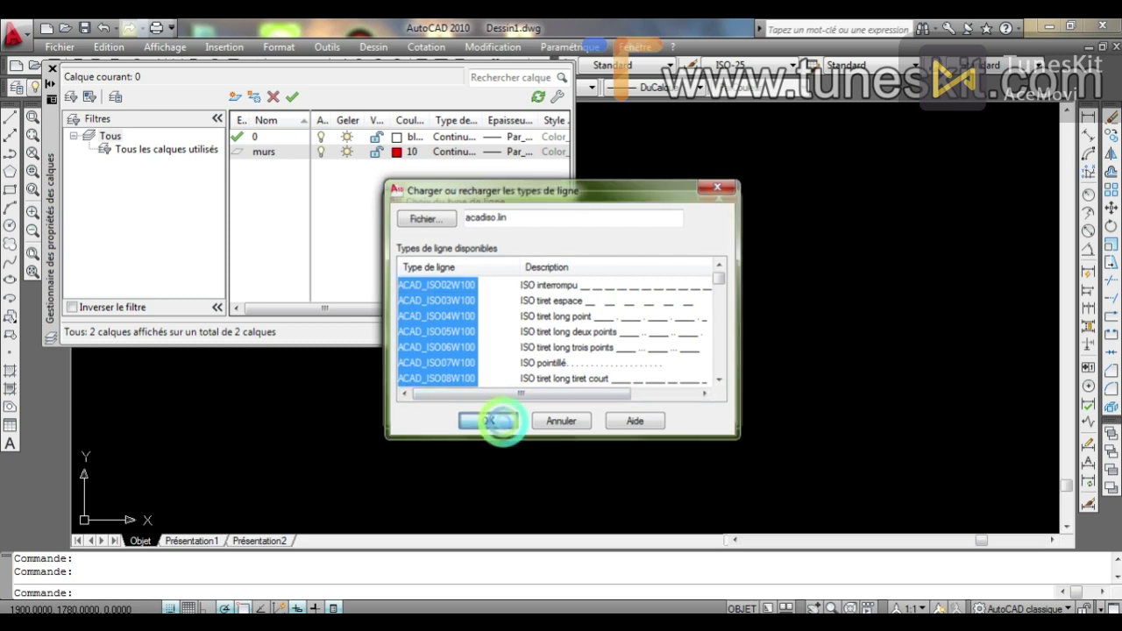
pyautogui.click(523, 404)
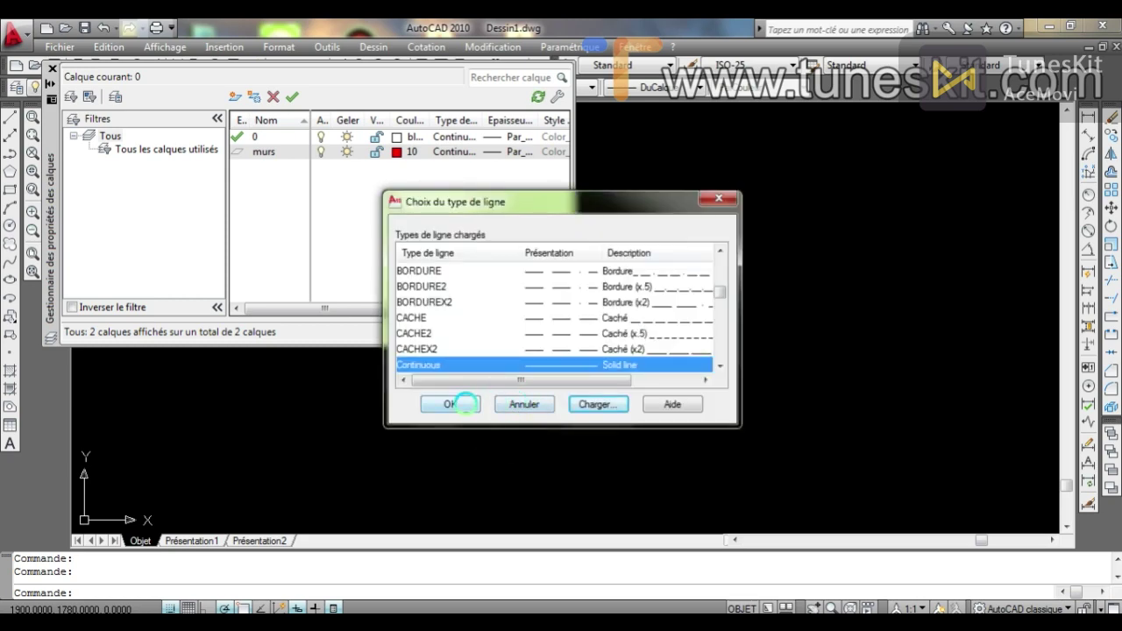
pyautogui.click(463, 405)
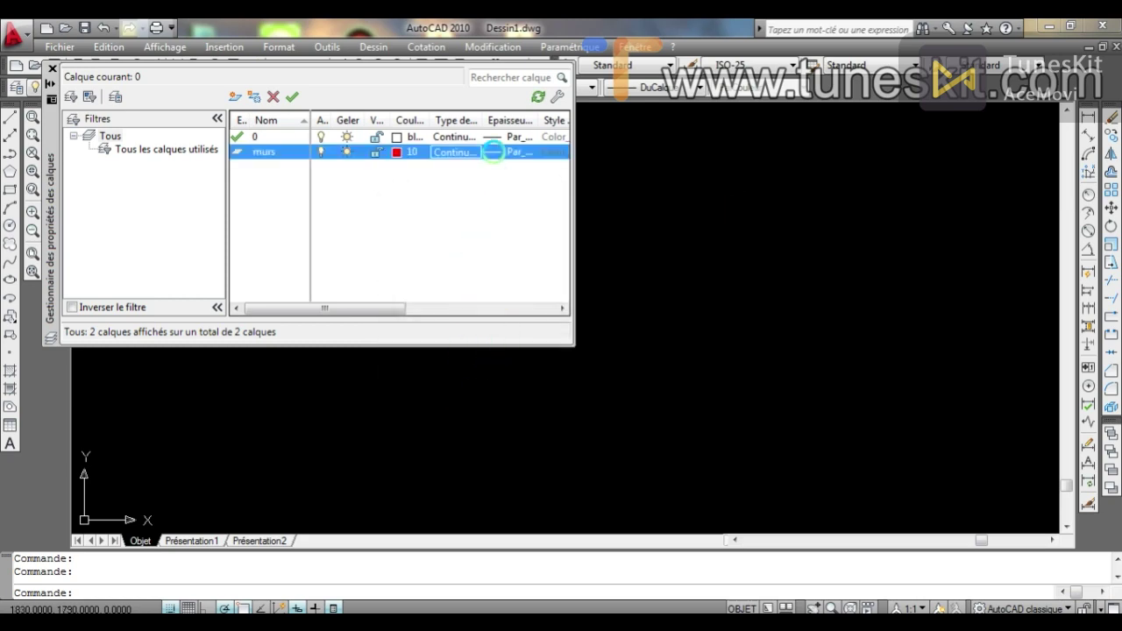
# Set the murs layer's lineweight to 0.50 mm, make it the current layer, and close the layer manager.
pyautogui.click(496, 151)
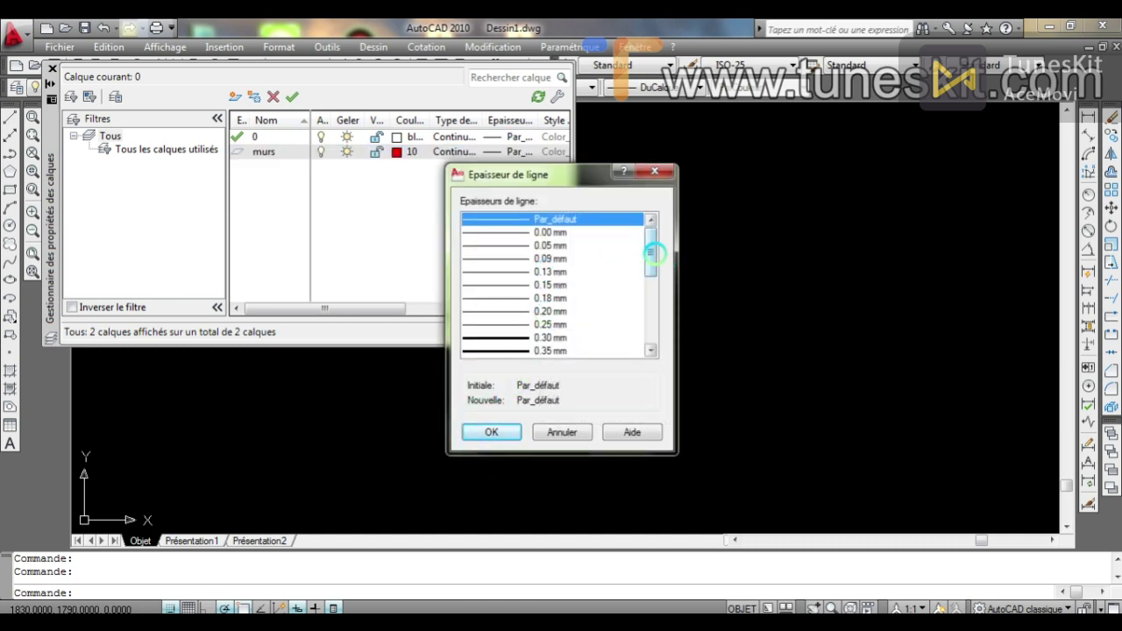
pyautogui.scroll(-2, 651, 253)
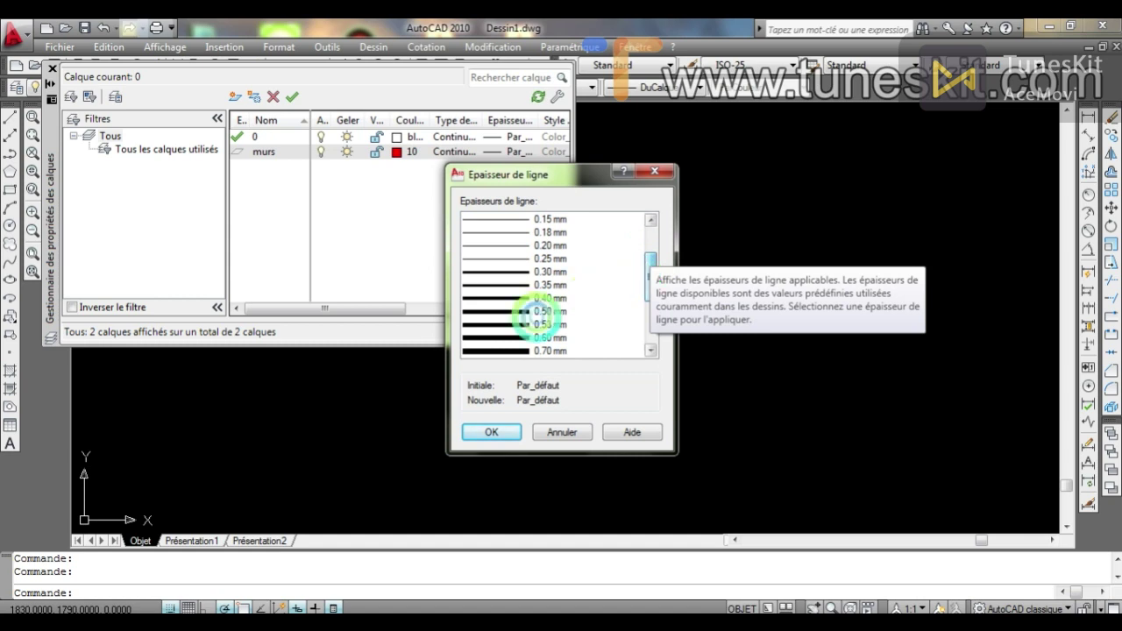
pyautogui.click(534, 311)
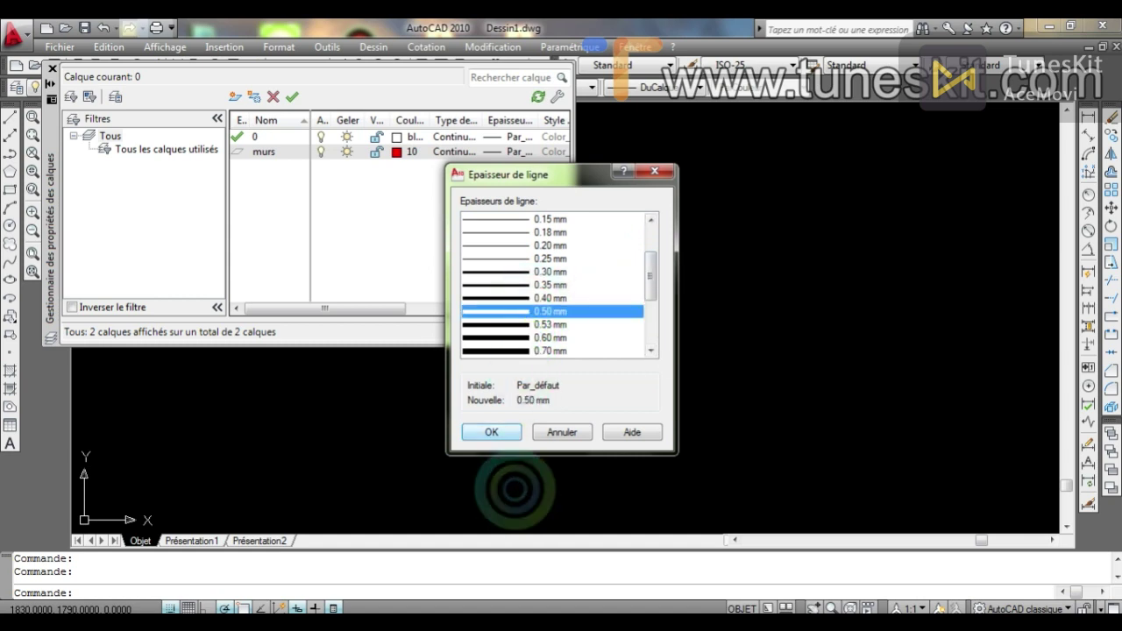
pyautogui.click(493, 433)
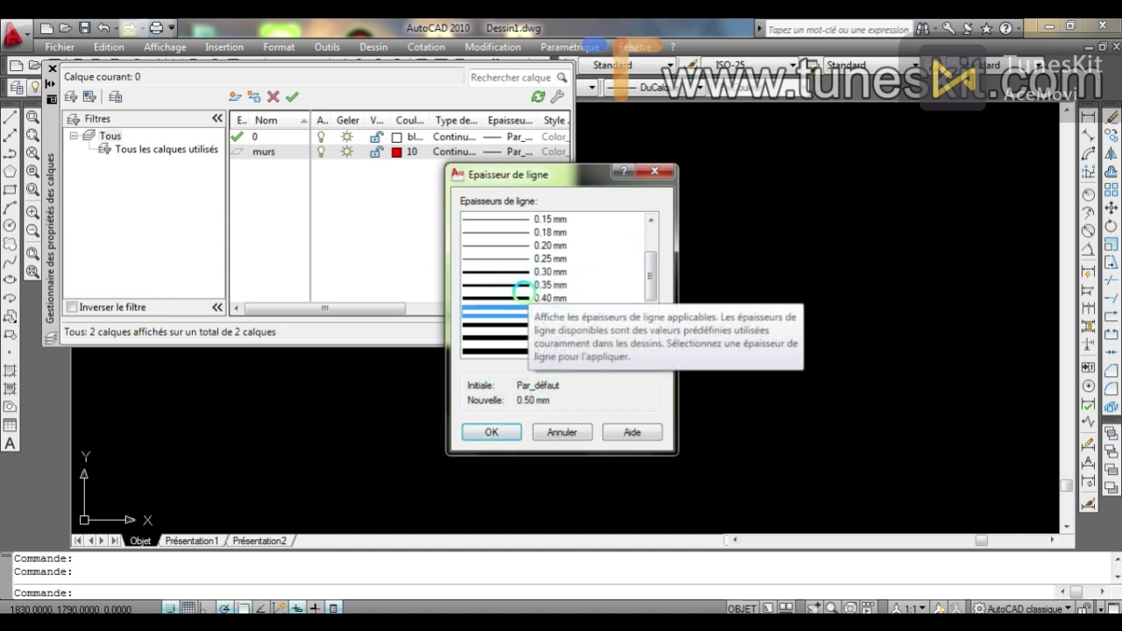
pyautogui.click(493, 433)
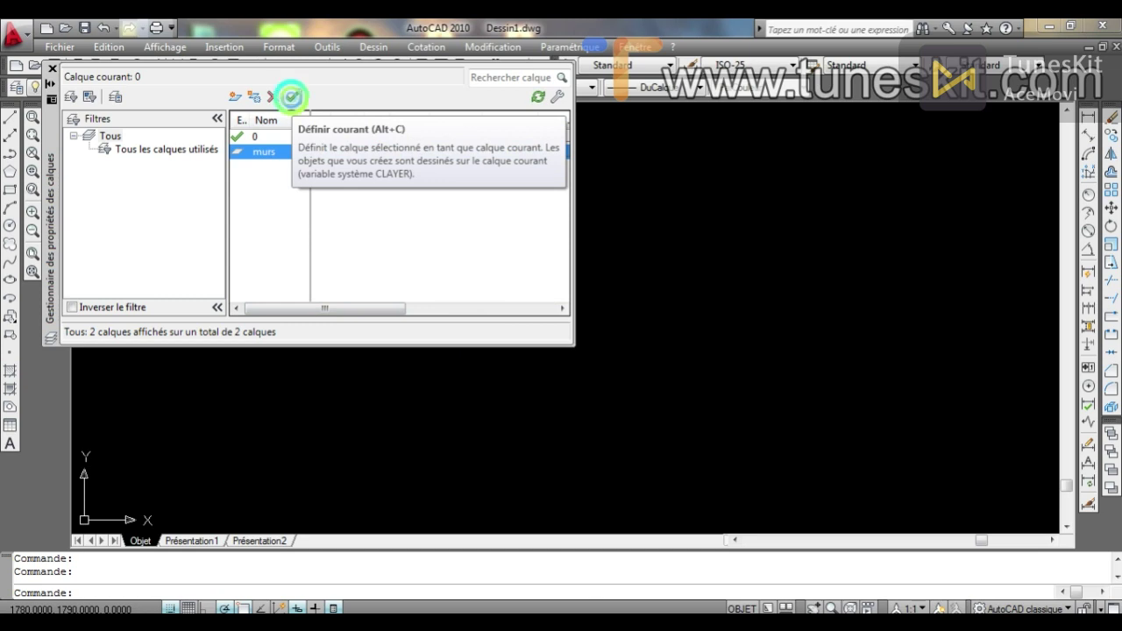
pyautogui.click(292, 97)
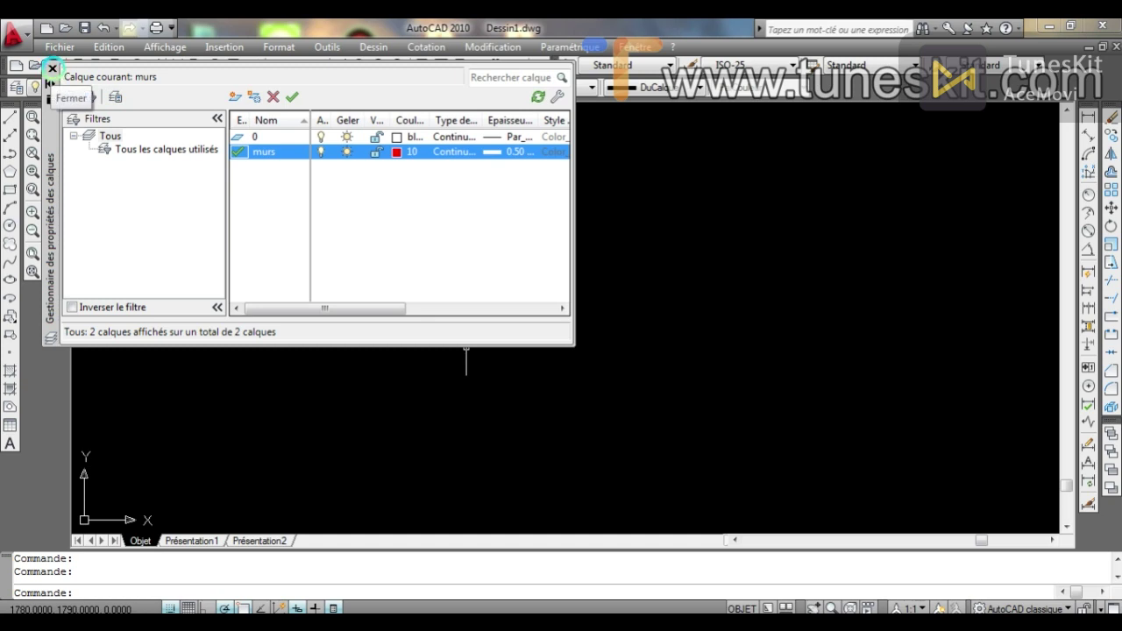
pyautogui.click(51, 69)
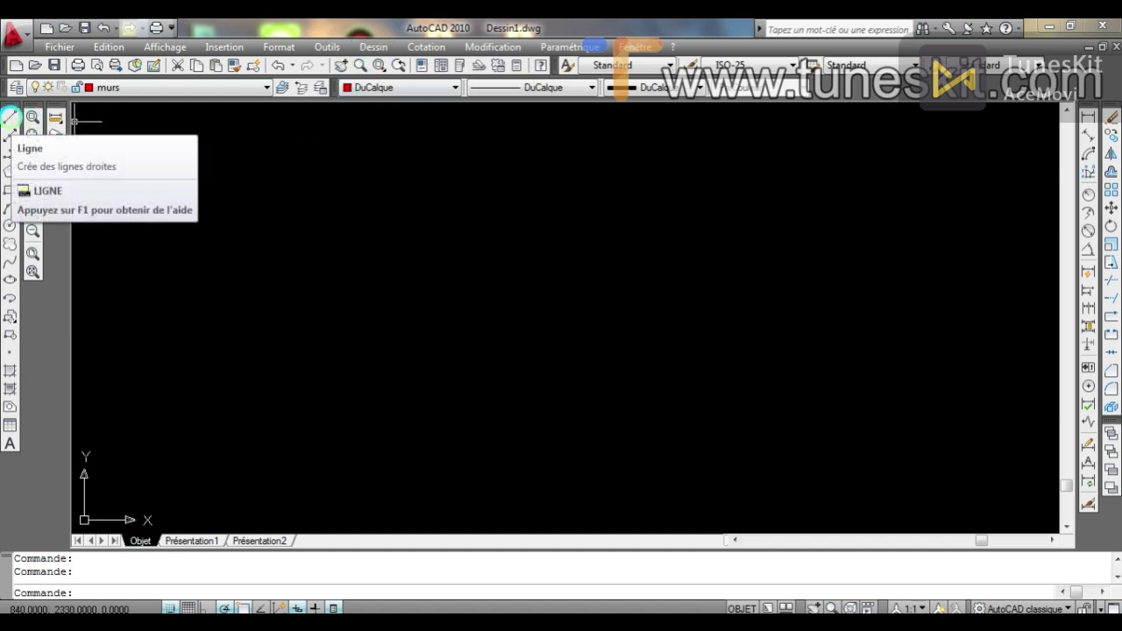
# Draw connected wall lines with Ortho on: 800 units horizontally to the right, then 400 units vertically downward.
pyautogui.click(11, 116)
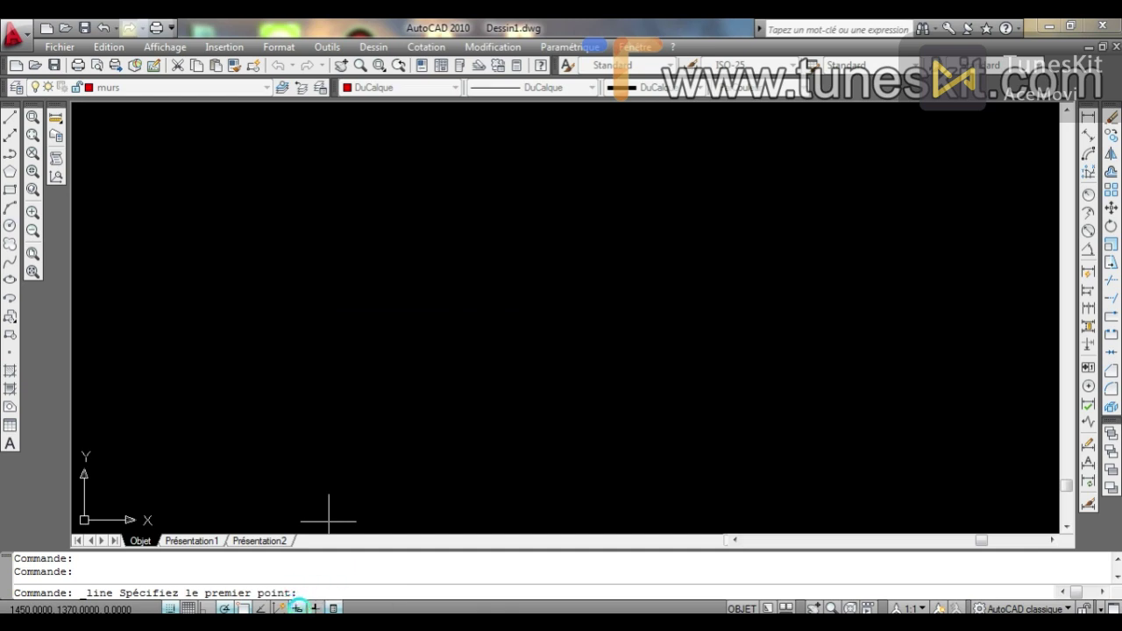
pyautogui.click(299, 606)
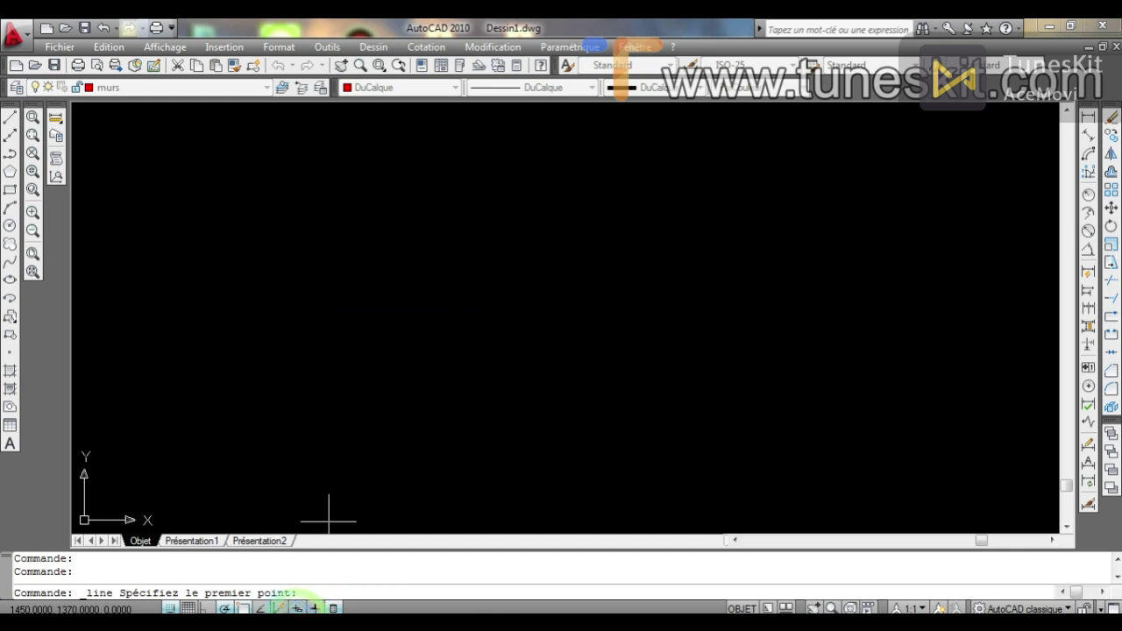
pyautogui.click(288, 210)
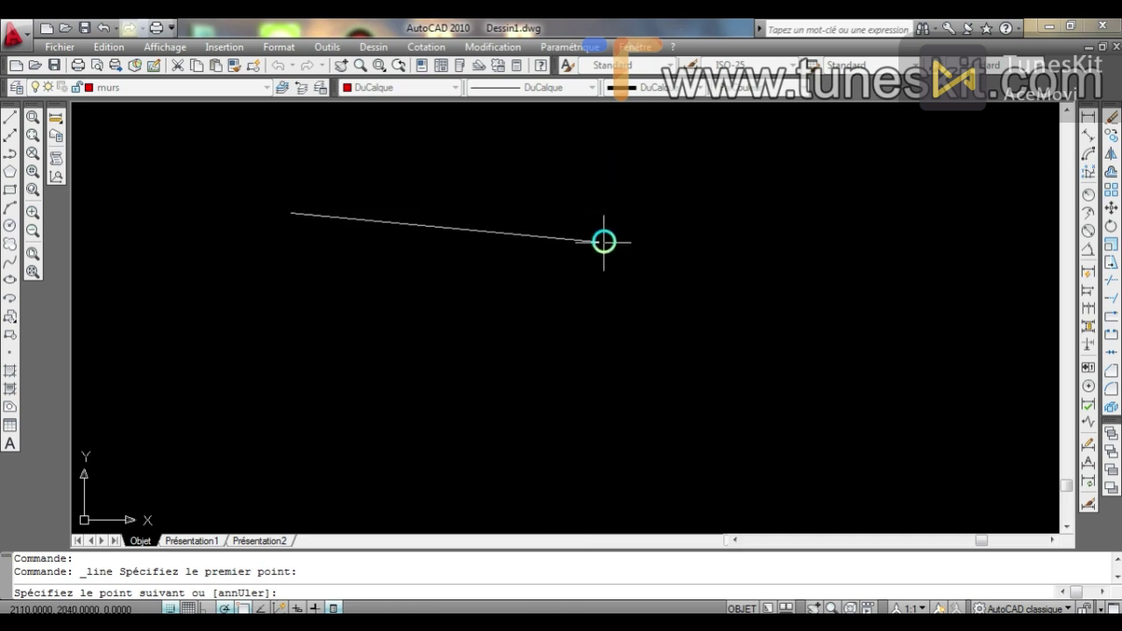
pyautogui.press('F8')
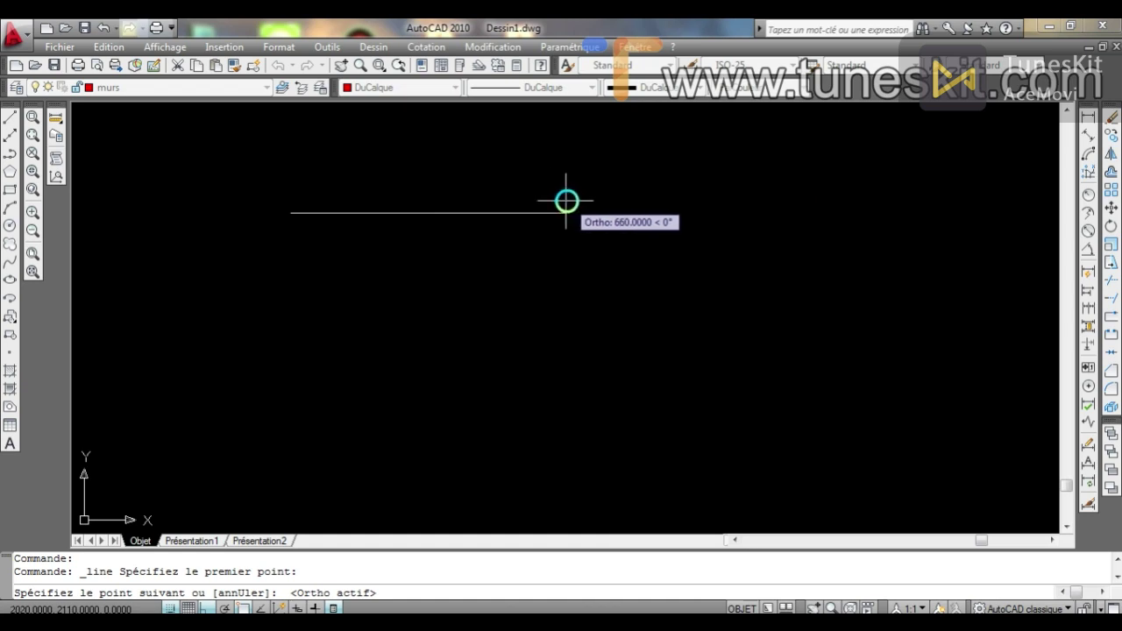
pyautogui.press('F8')
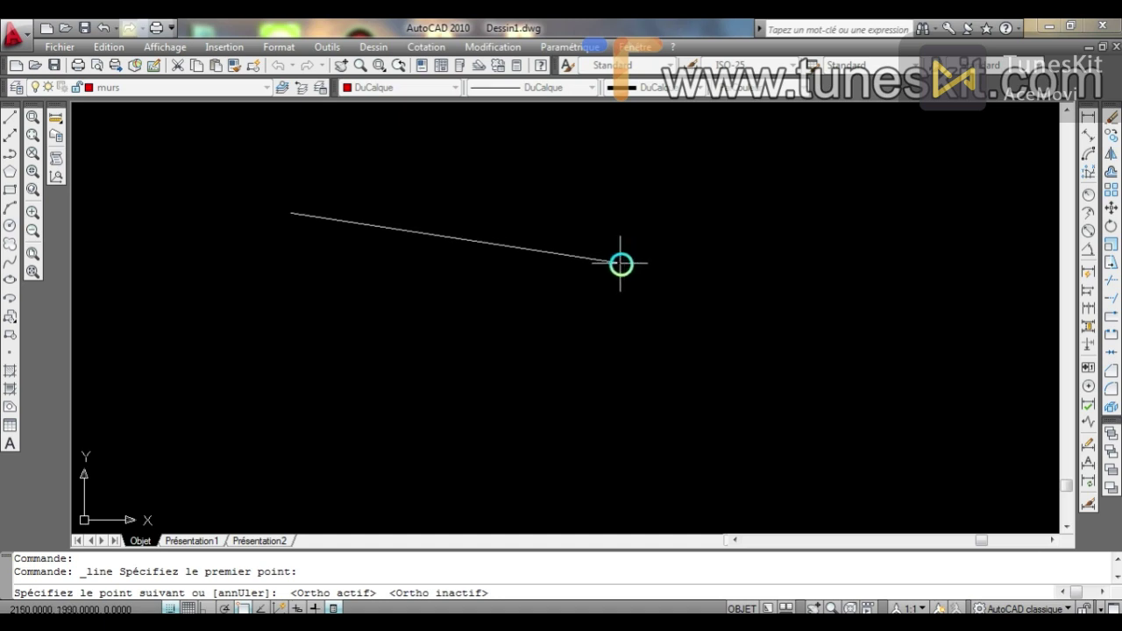
pyautogui.press('F8')
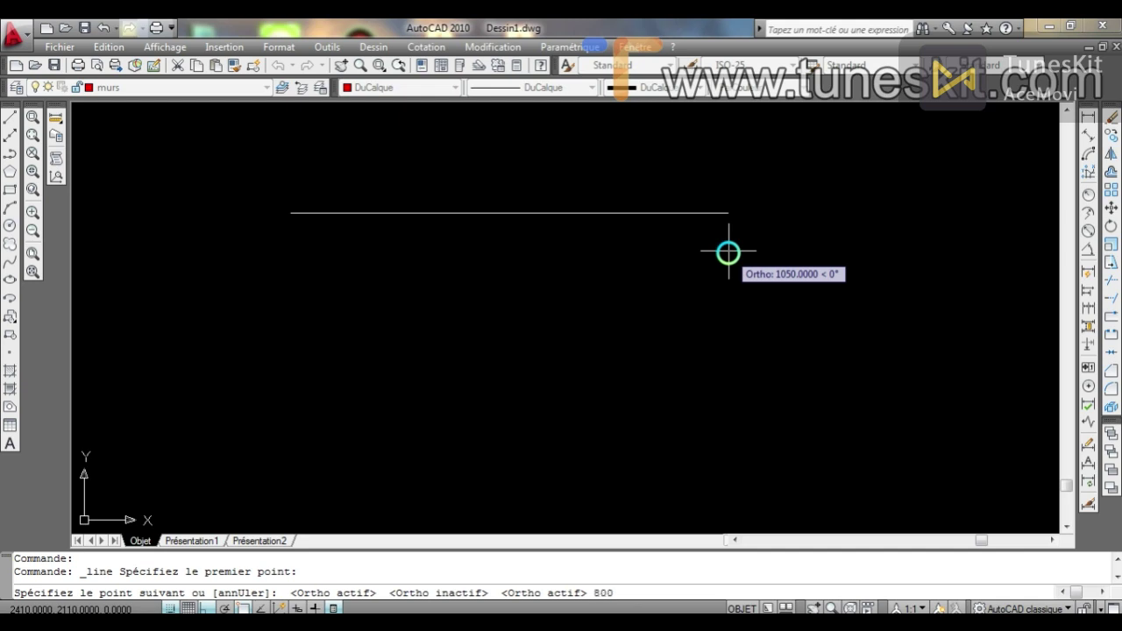
pyautogui.press('Return')
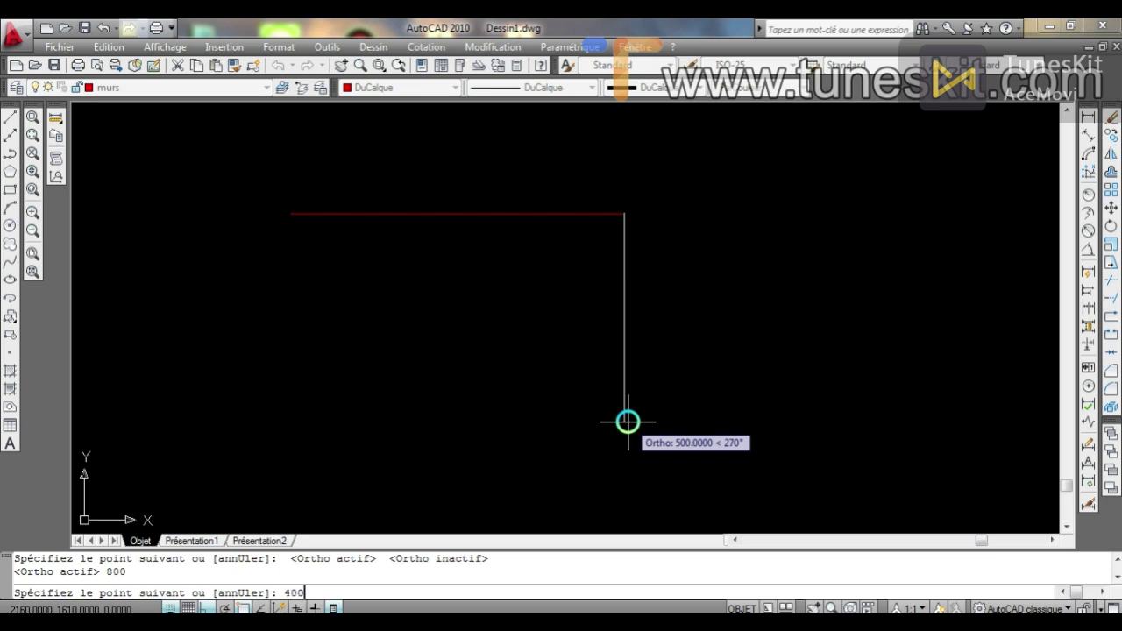
pyautogui.press('Return')
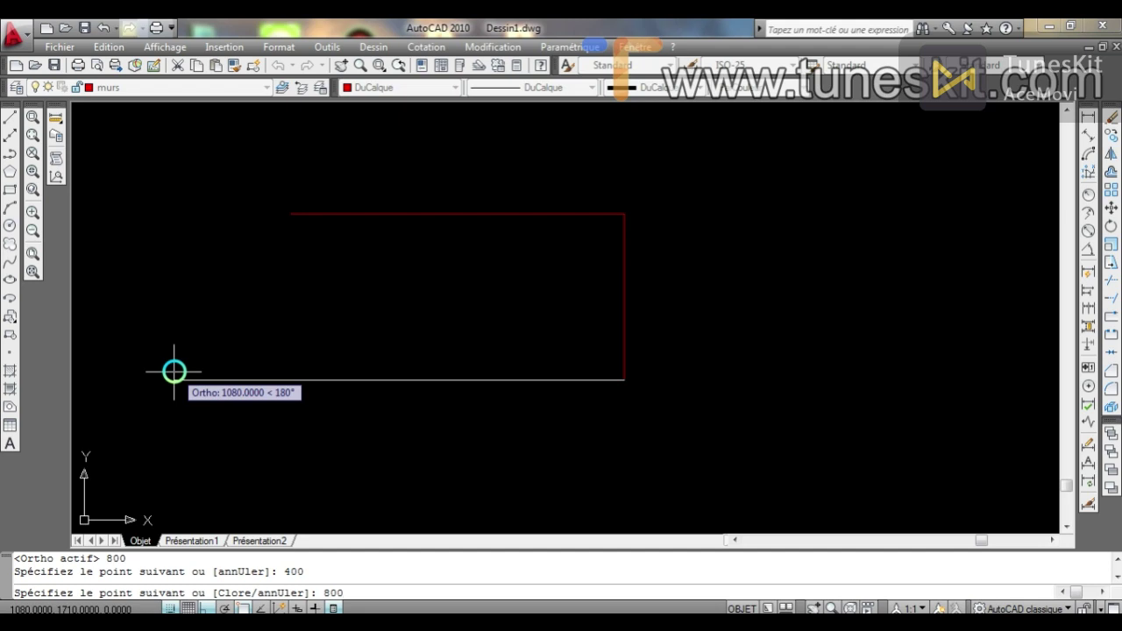
pyautogui.press('Return')
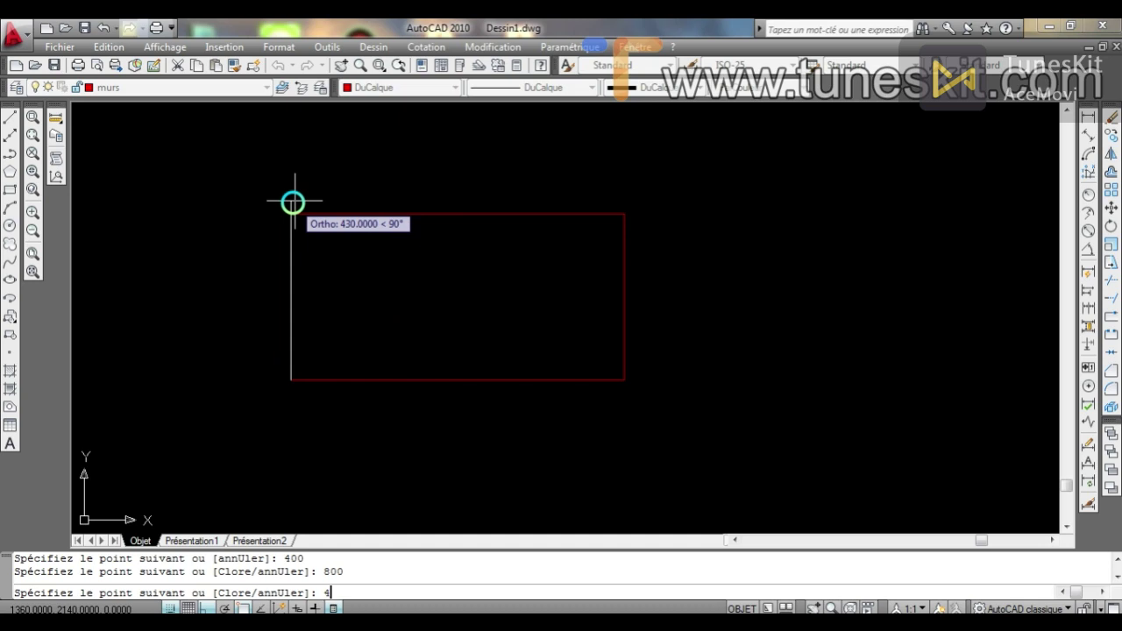
pyautogui.press('Return')
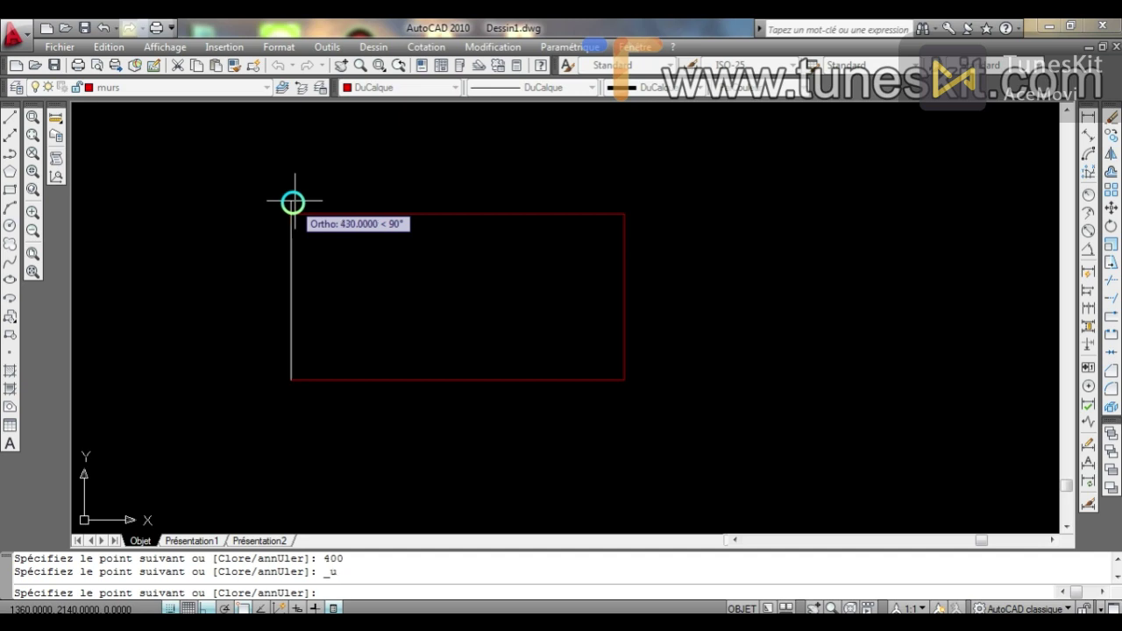
pyautogui.write('u')
pyautogui.press('Return')
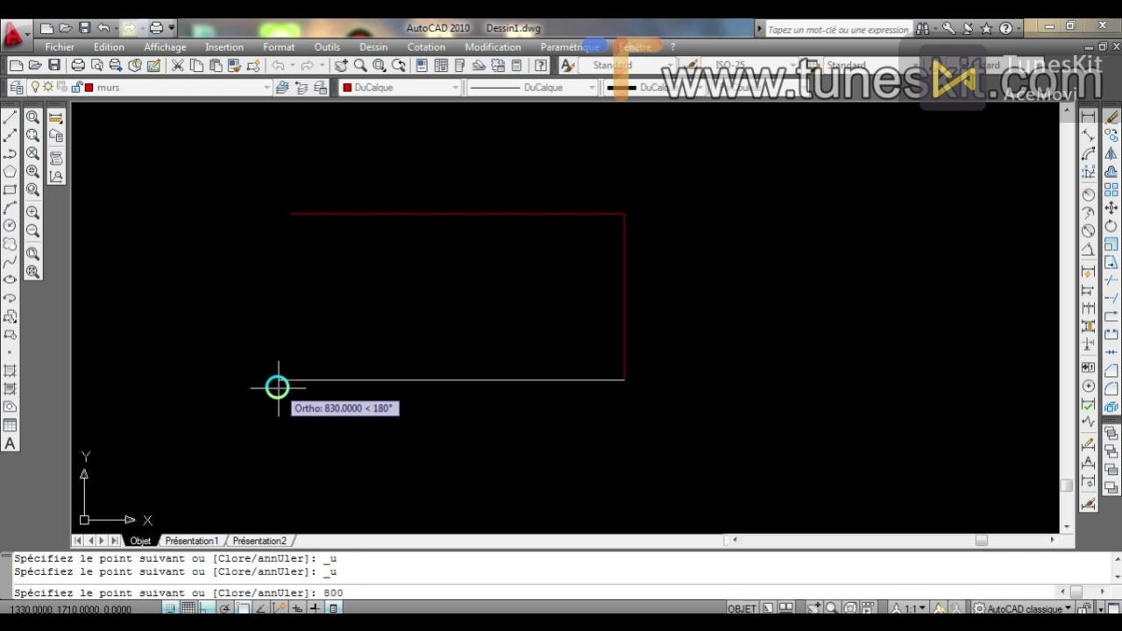
# Draw the lower wall 800 units to the left and close the outline back to its starting point.
pyautogui.write('800')
pyautogui.press('Return')
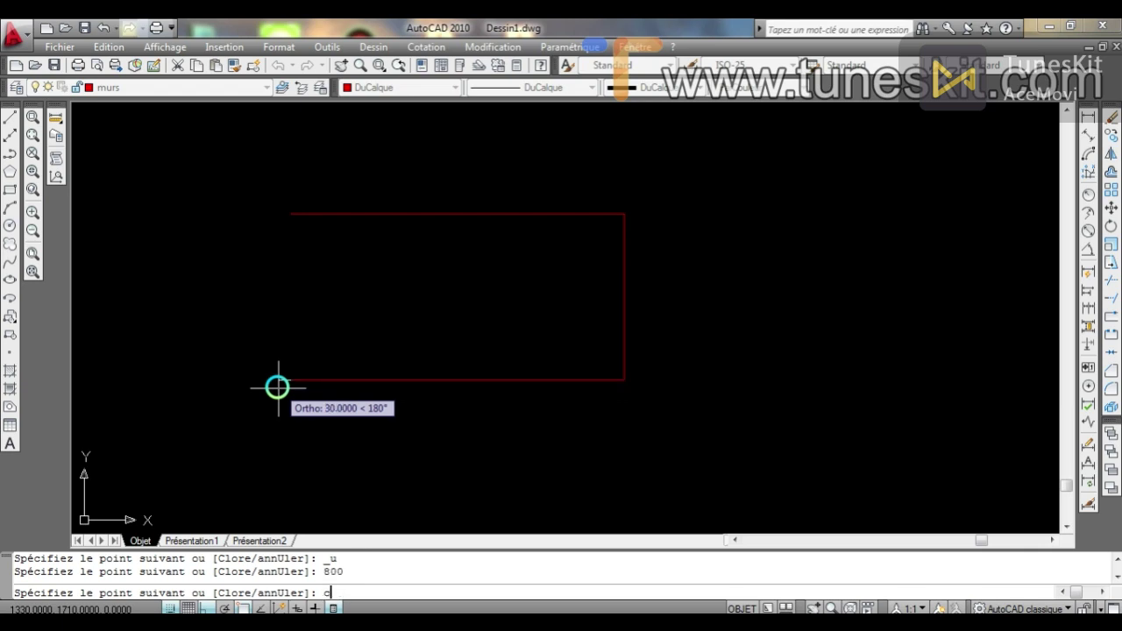
pyautogui.write('c')
pyautogui.press('Return')
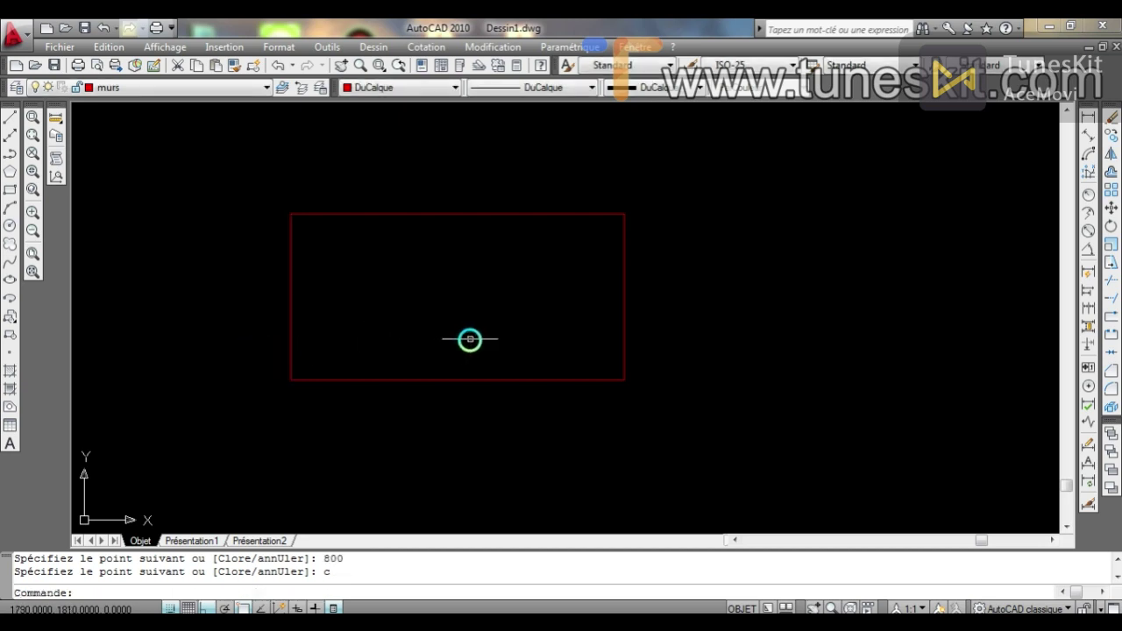
# Draw two connected wall lines right of the finished rectangle: 800 units to the right, then 400 units downward.
pyautogui.moveTo(466, 331)
pyautogui.mouseDown(button='middle')
pyautogui.moveTo(296, 288)
pyautogui.moveTo(299, 271)
pyautogui.moveTo(272, 243)
pyautogui.mouseUp(button='middle')
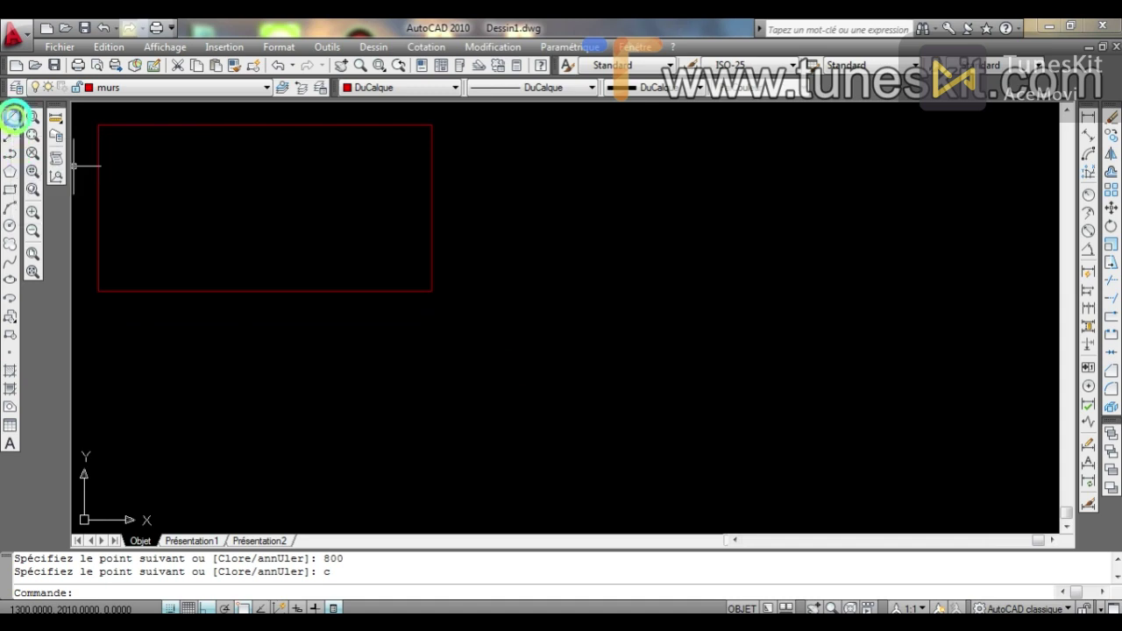
pyautogui.click(10, 116)
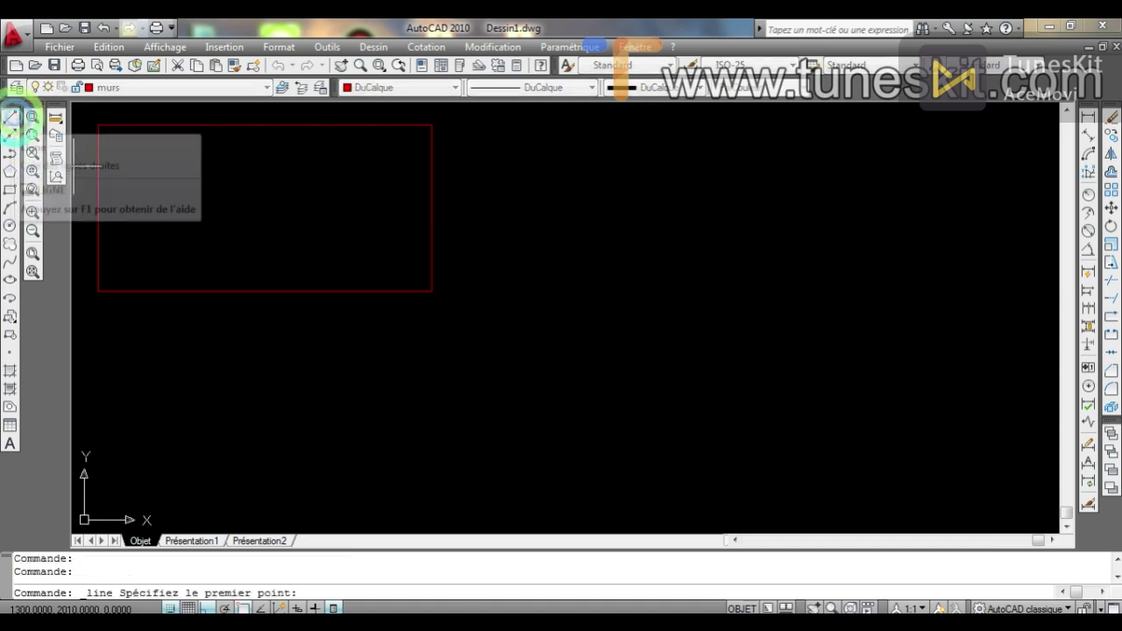
pyautogui.click(522, 136)
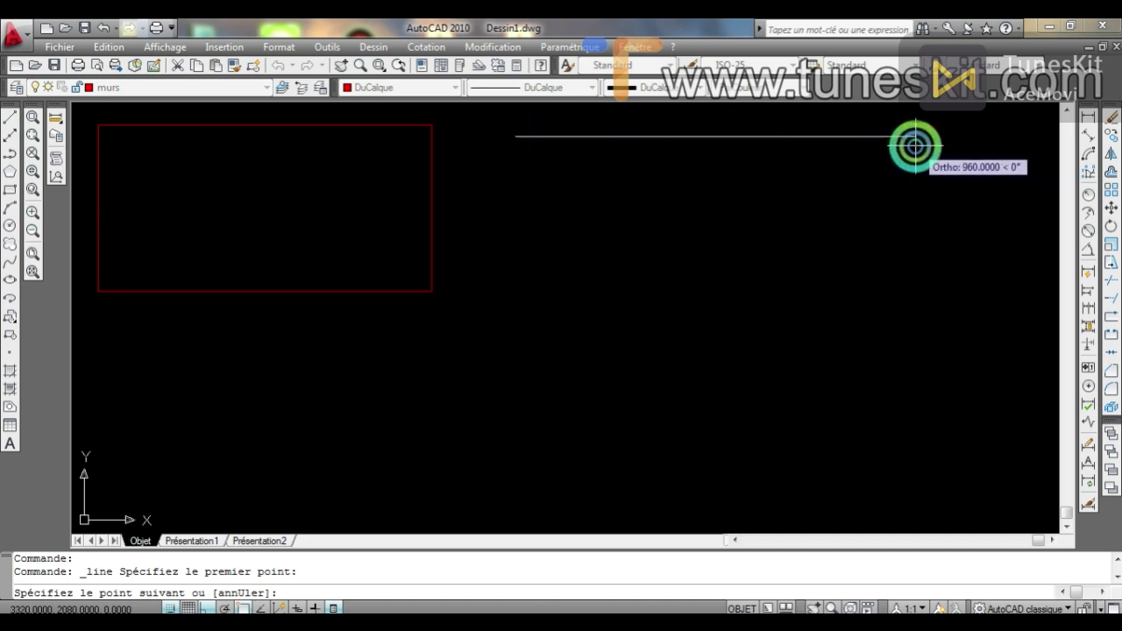
pyautogui.write('8')
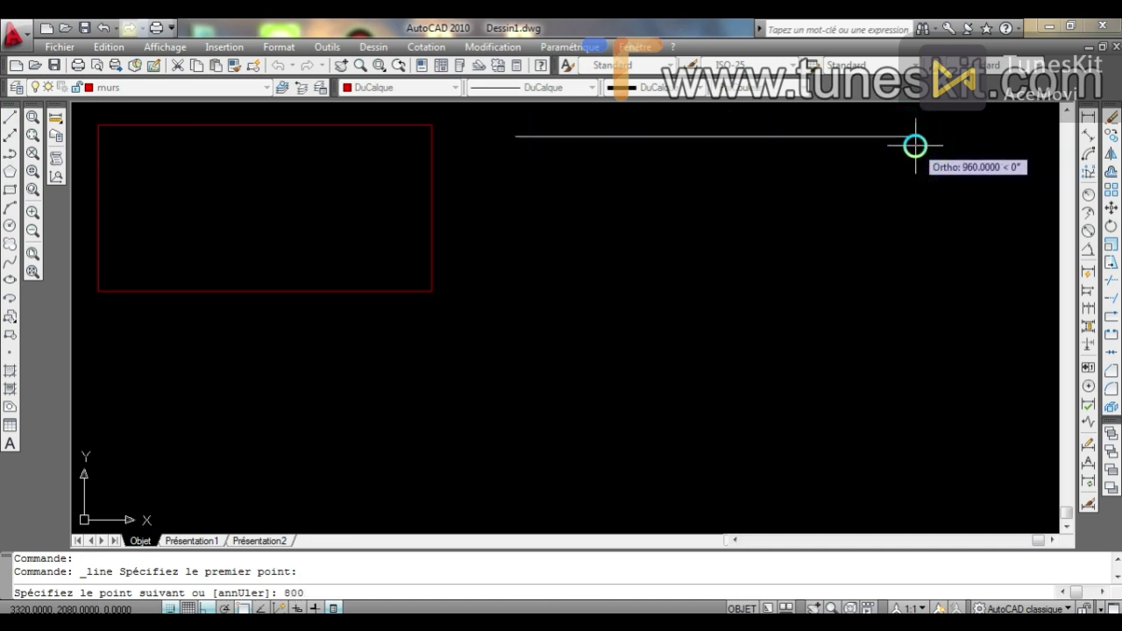
pyautogui.write('00')
pyautogui.press('Return')
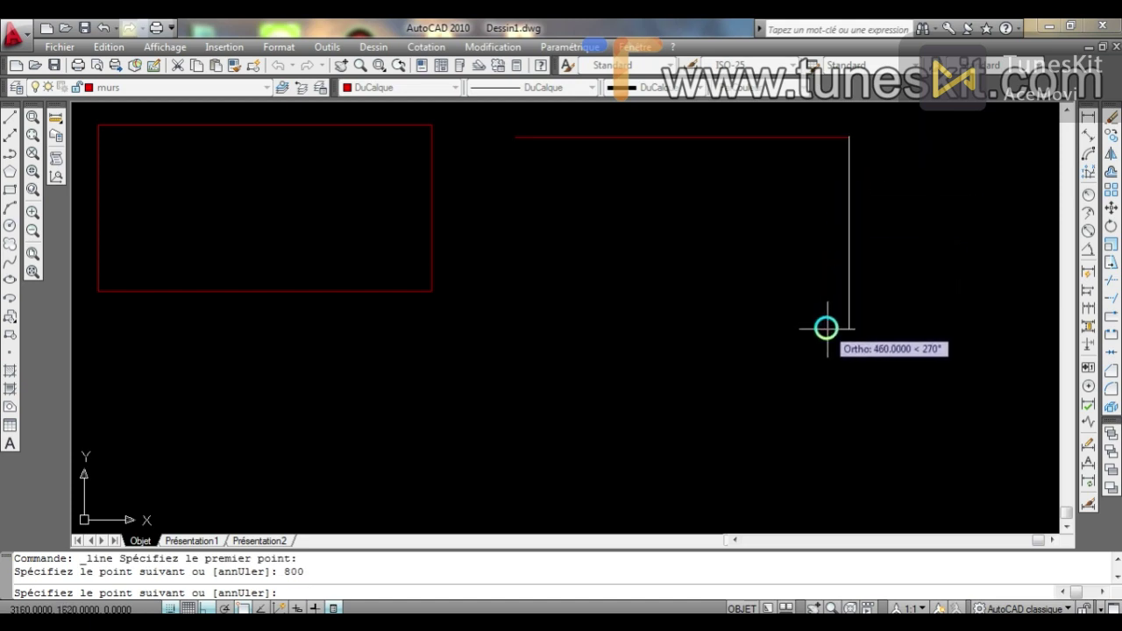
pyautogui.write('400')
pyautogui.press('Return')
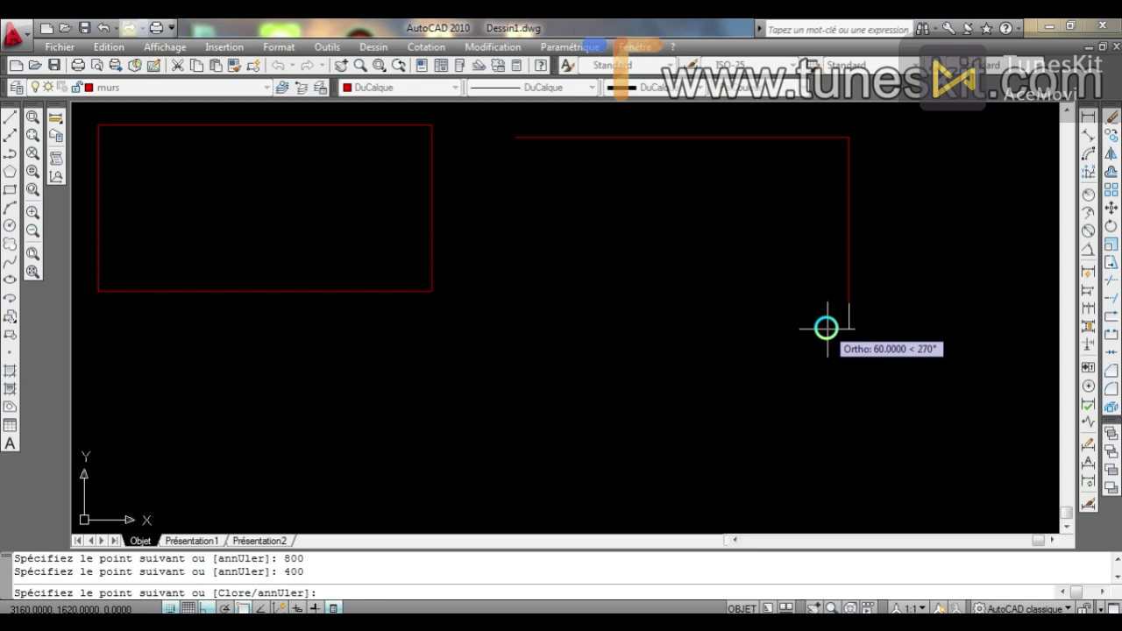
pyautogui.press('Escape')
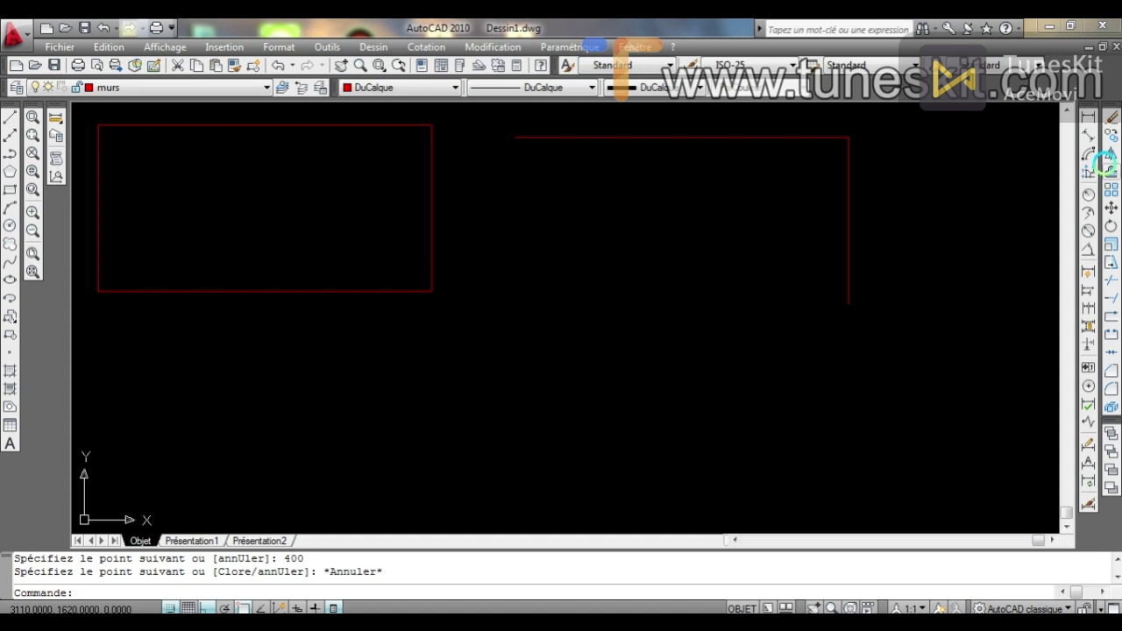
pyautogui.click(1107, 168)
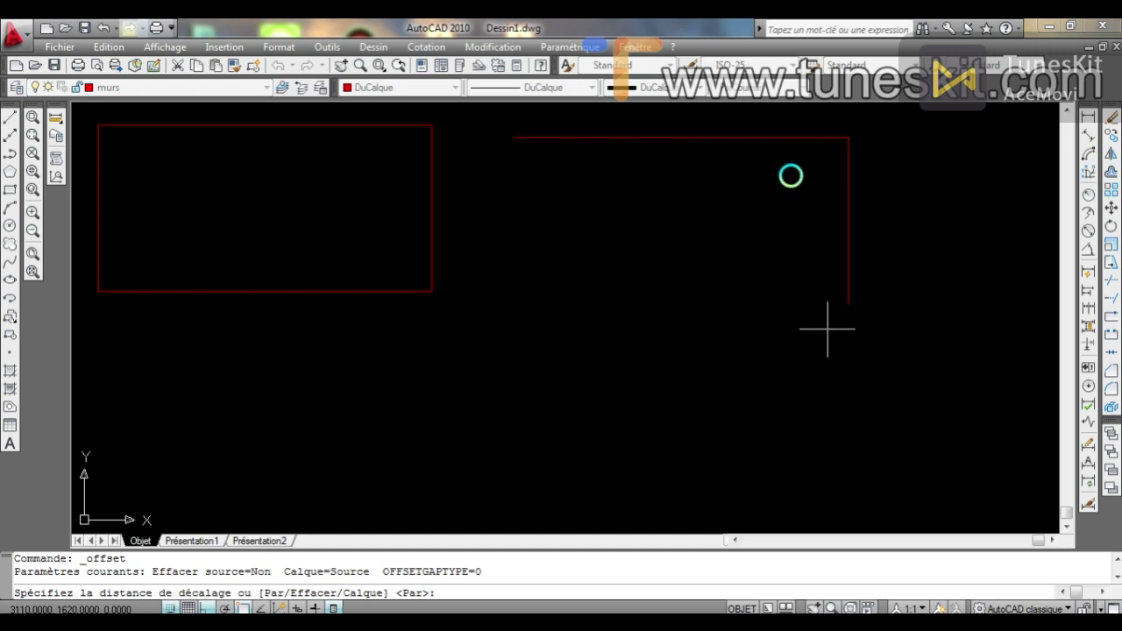
pyautogui.click(763, 136)
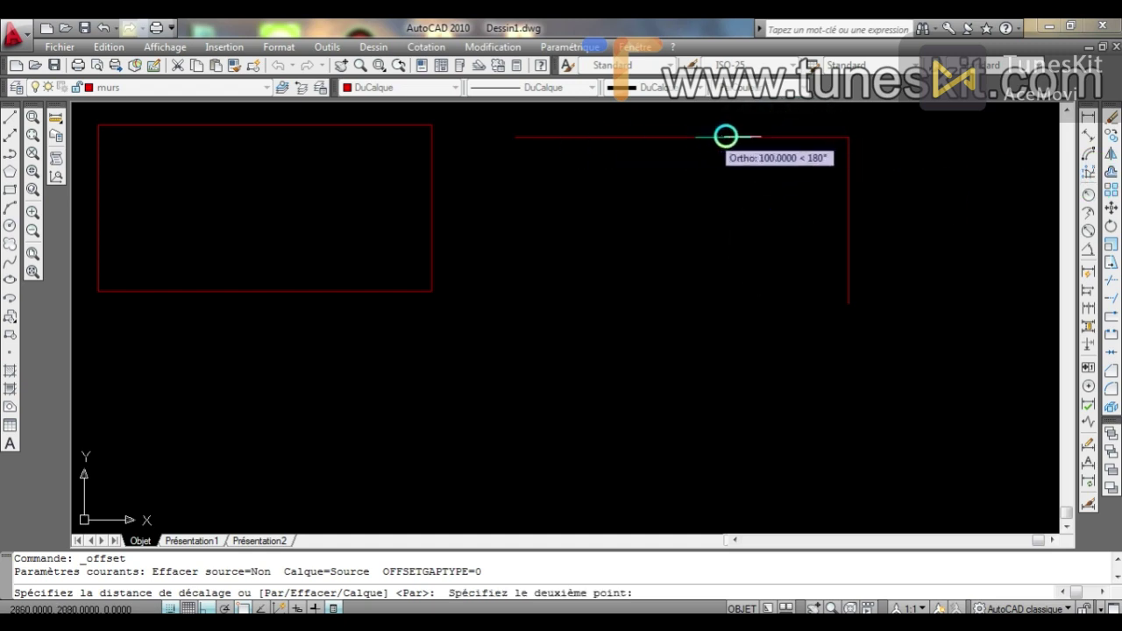
pyautogui.click(751, 137)
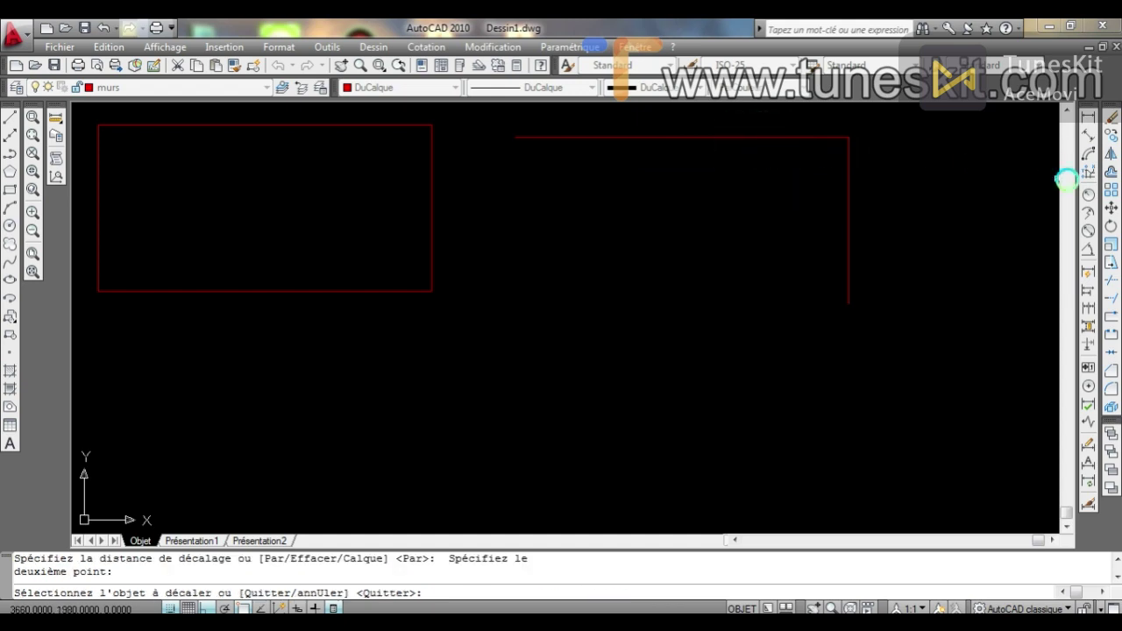
# Offset the horizontal line of the second, open outline 400 units downward.
pyautogui.click(1110, 171)
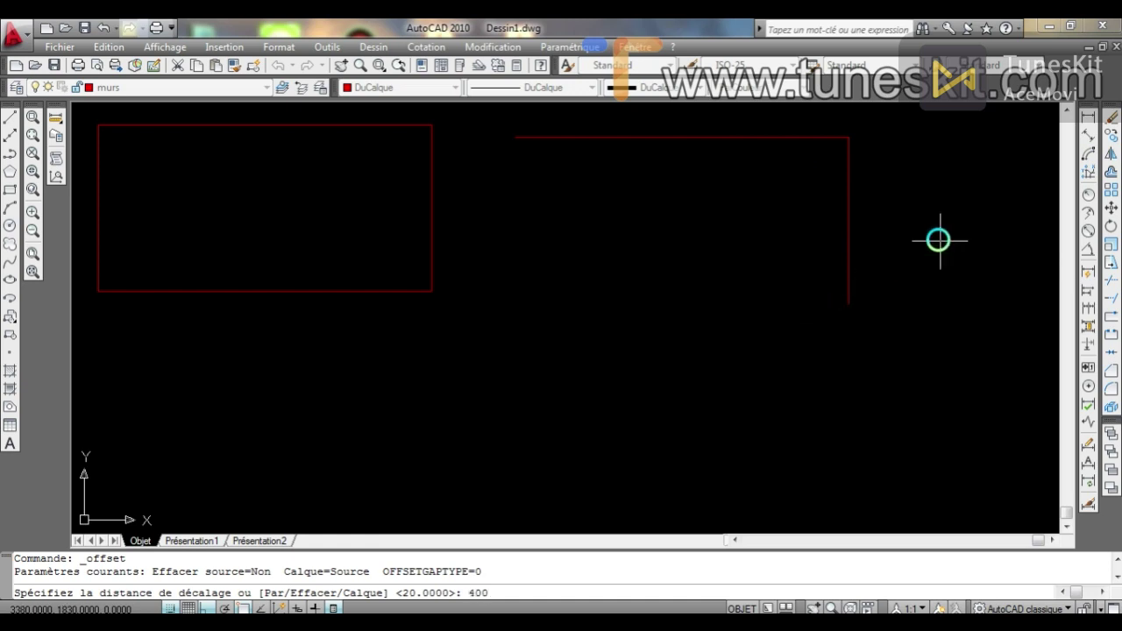
pyautogui.press('Return')
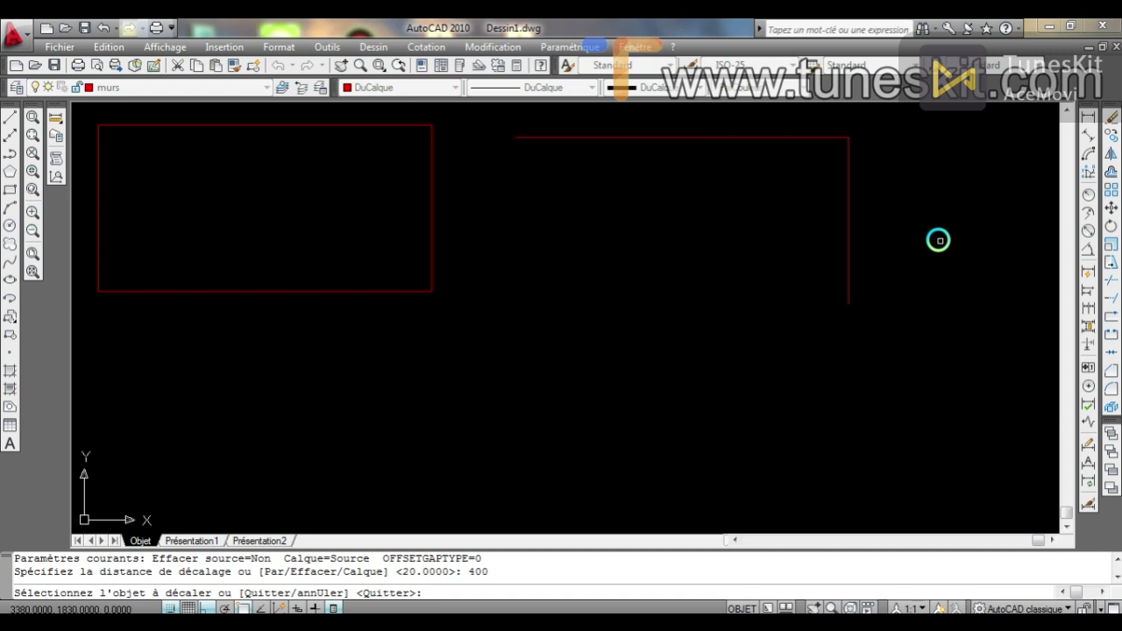
pyautogui.click(816, 138)
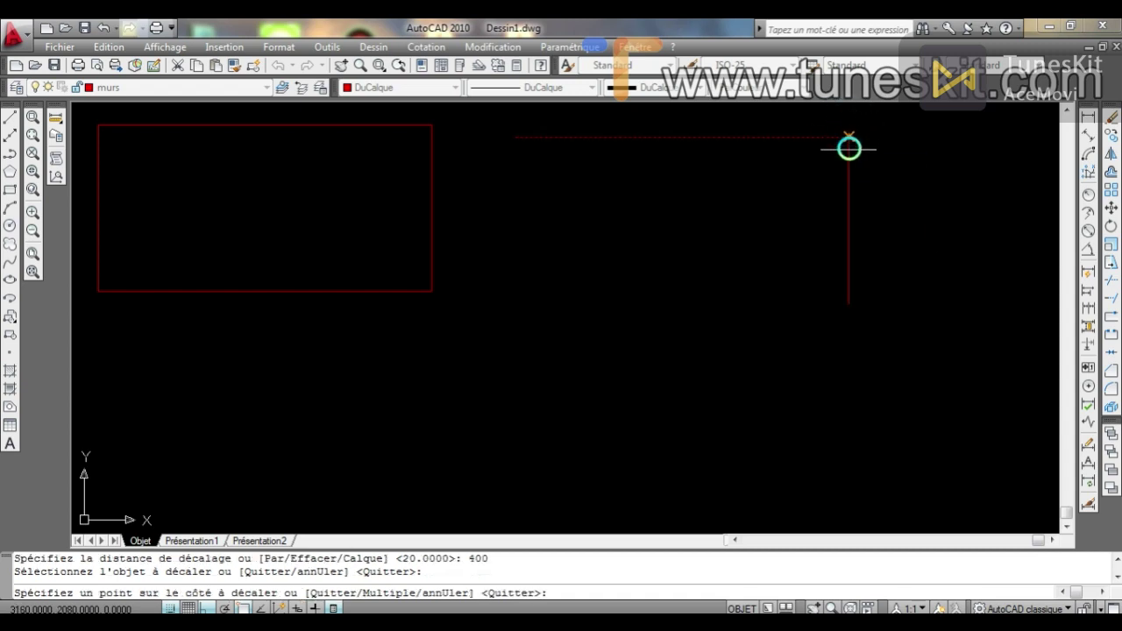
pyautogui.click(852, 175)
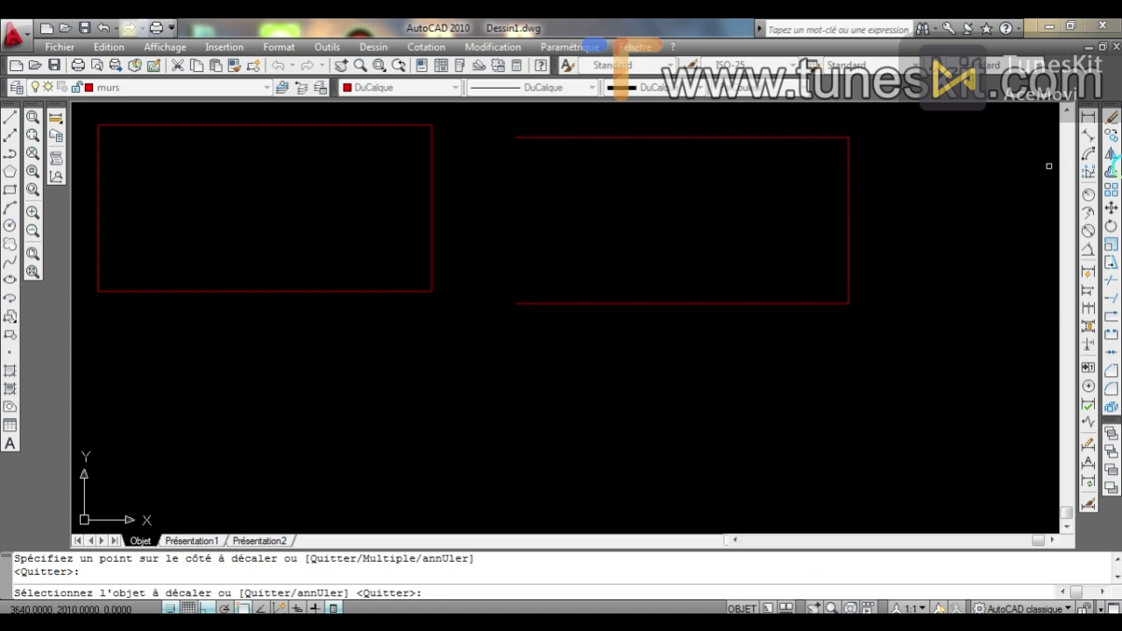
# Offset the second outline's vertical line 800 units to the left to complete the rectangle, and end the Offset command.
pyautogui.click(1112, 171)
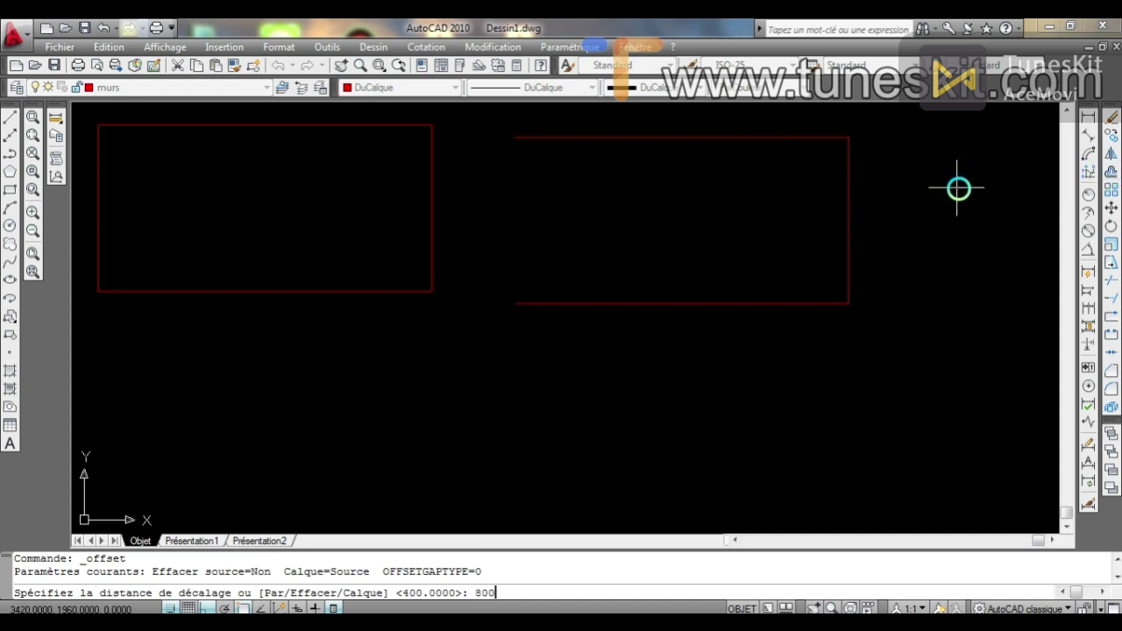
pyautogui.press('Return')
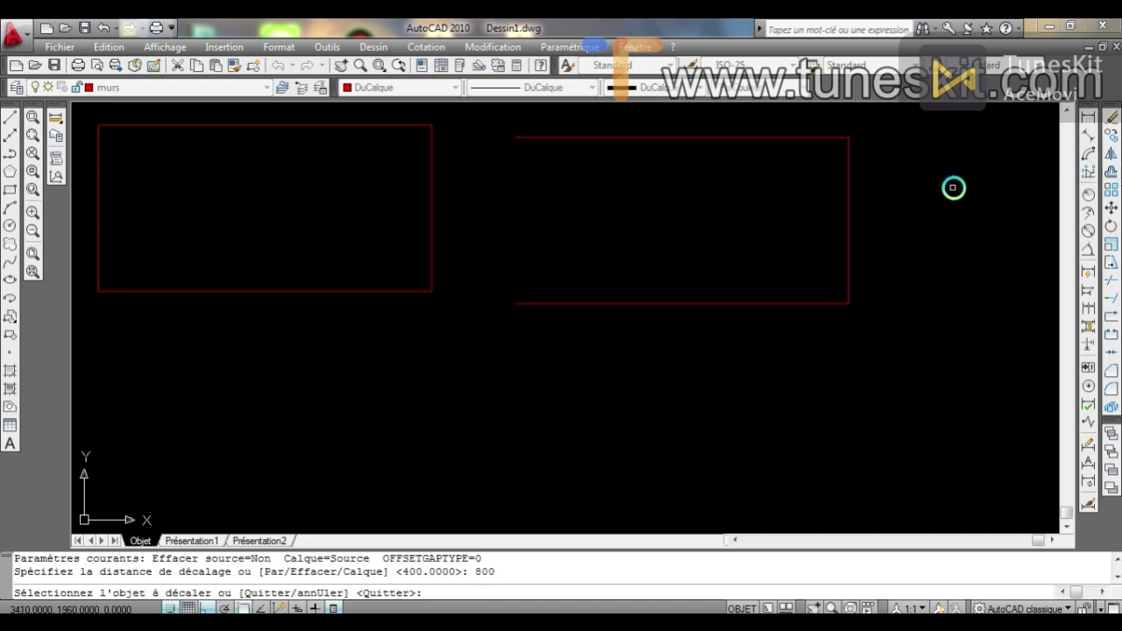
pyautogui.click(848, 212)
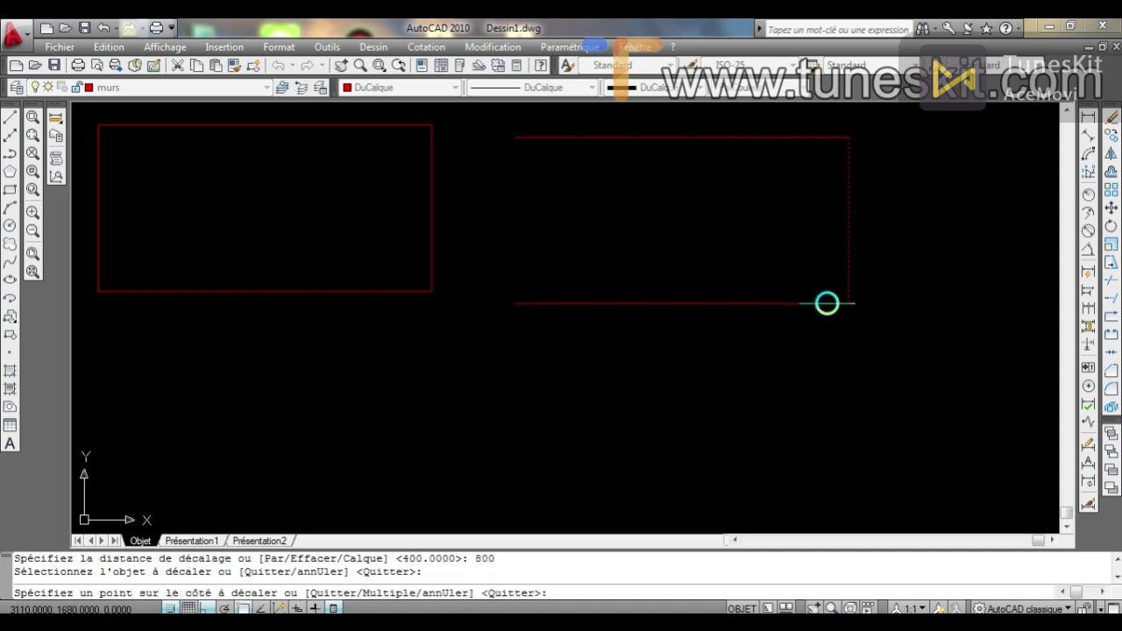
pyautogui.click(803, 306)
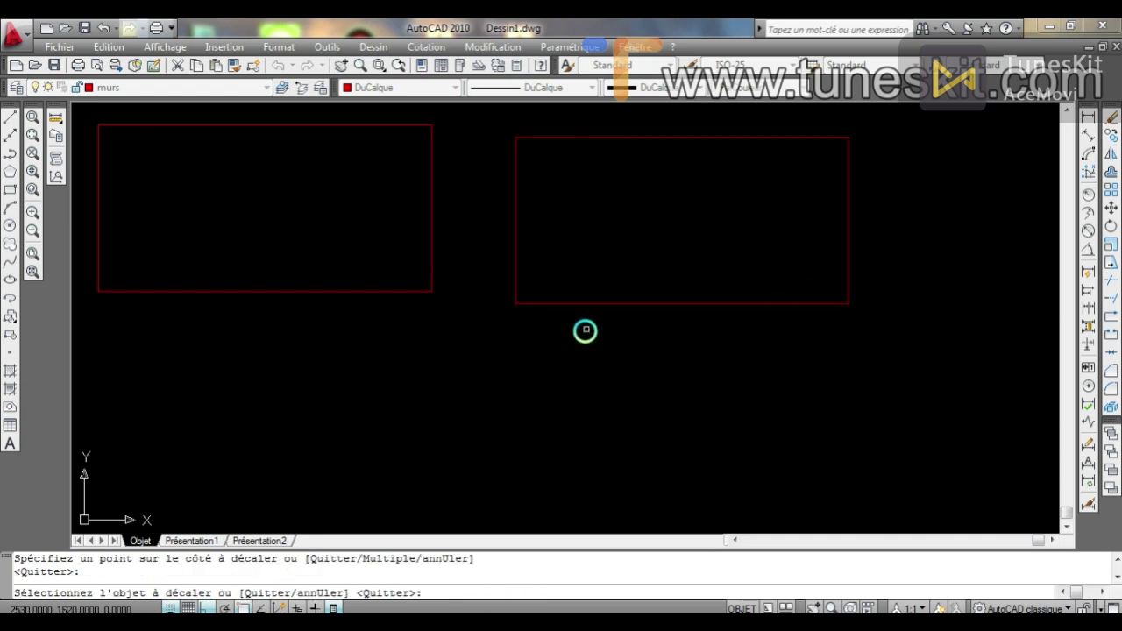
pyautogui.moveTo(585, 331); pyautogui.dragTo(588, 313, button='middle')
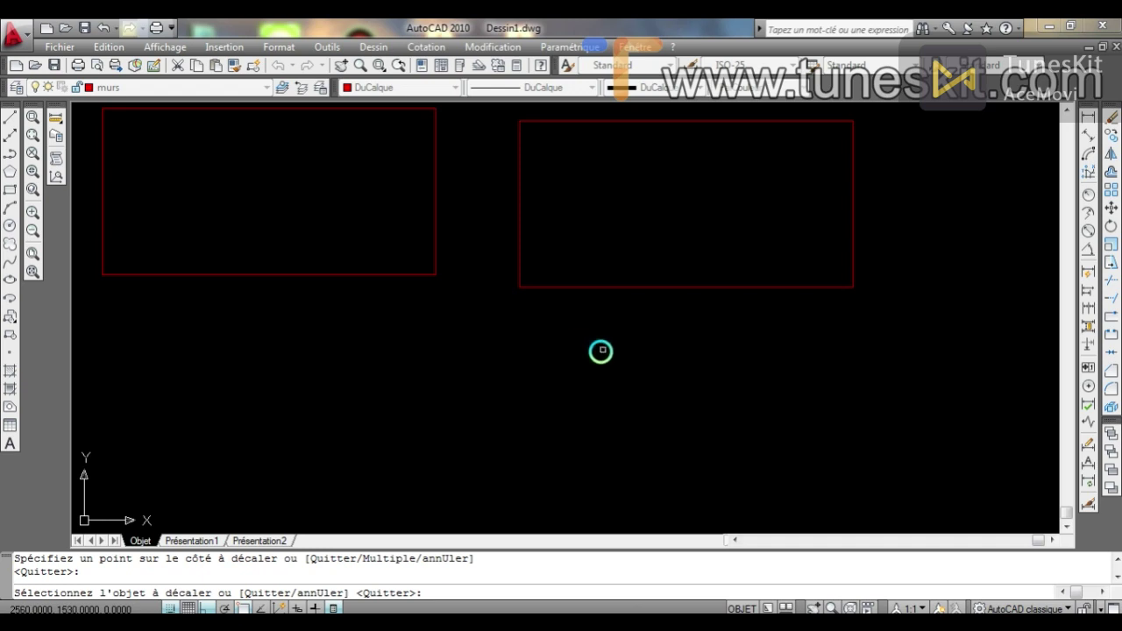
pyautogui.press('Escape')
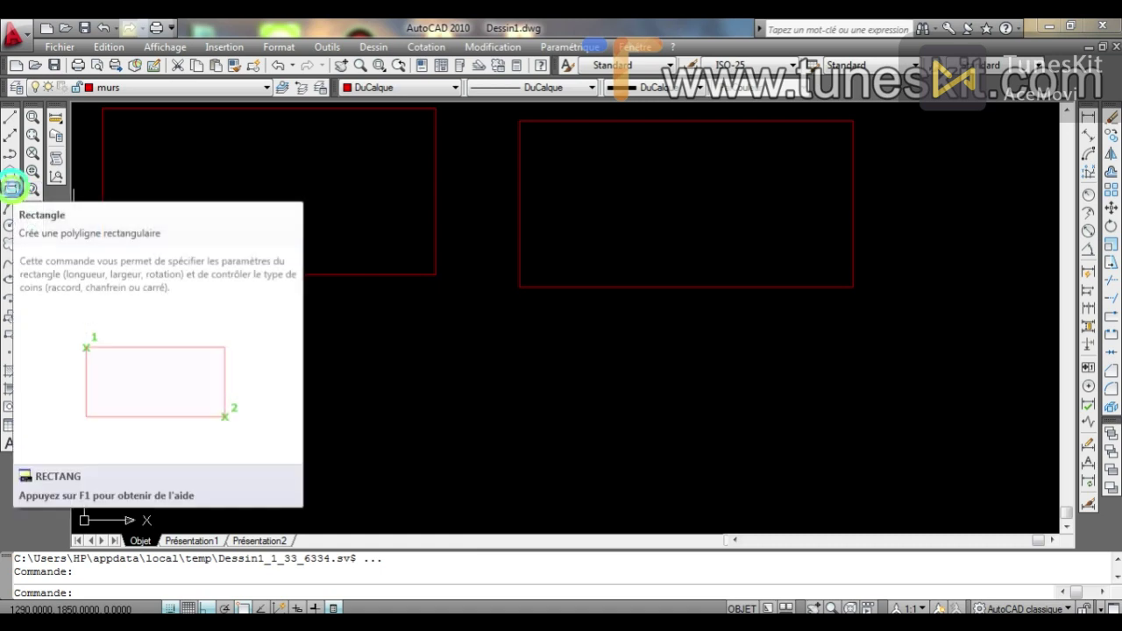
pyautogui.click(9, 189)
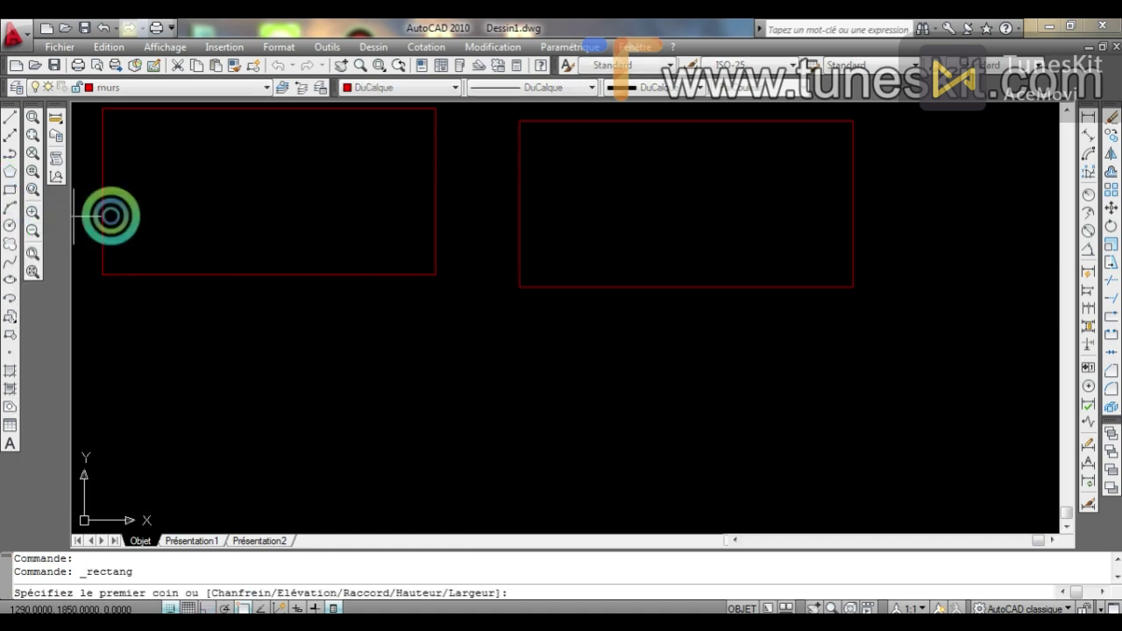
pyautogui.click(319, 330)
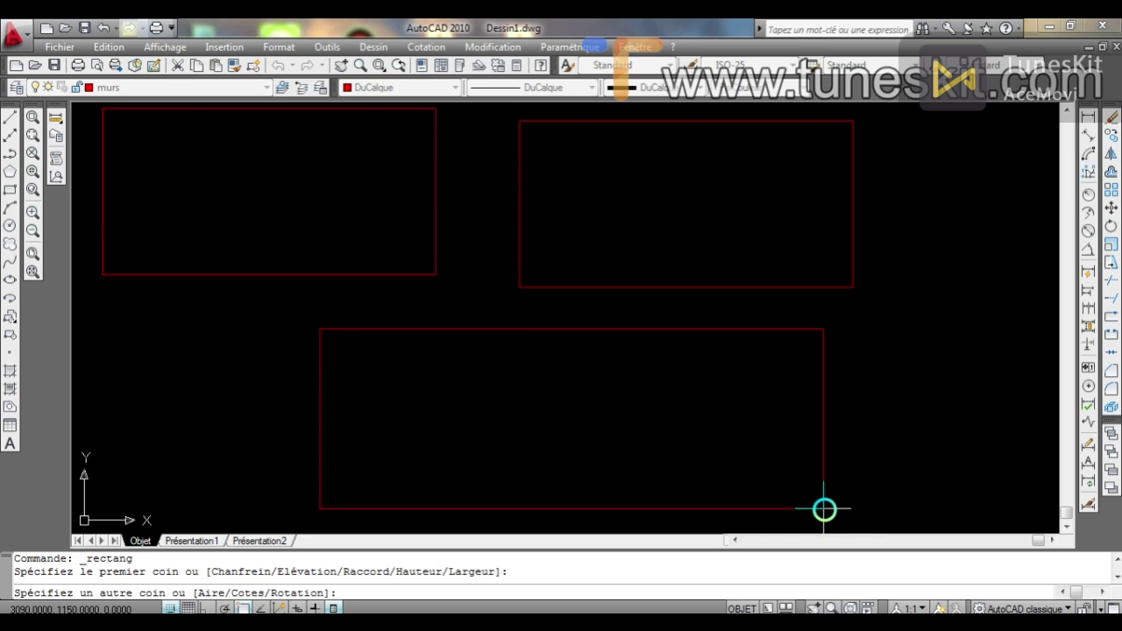
pyautogui.write('@')
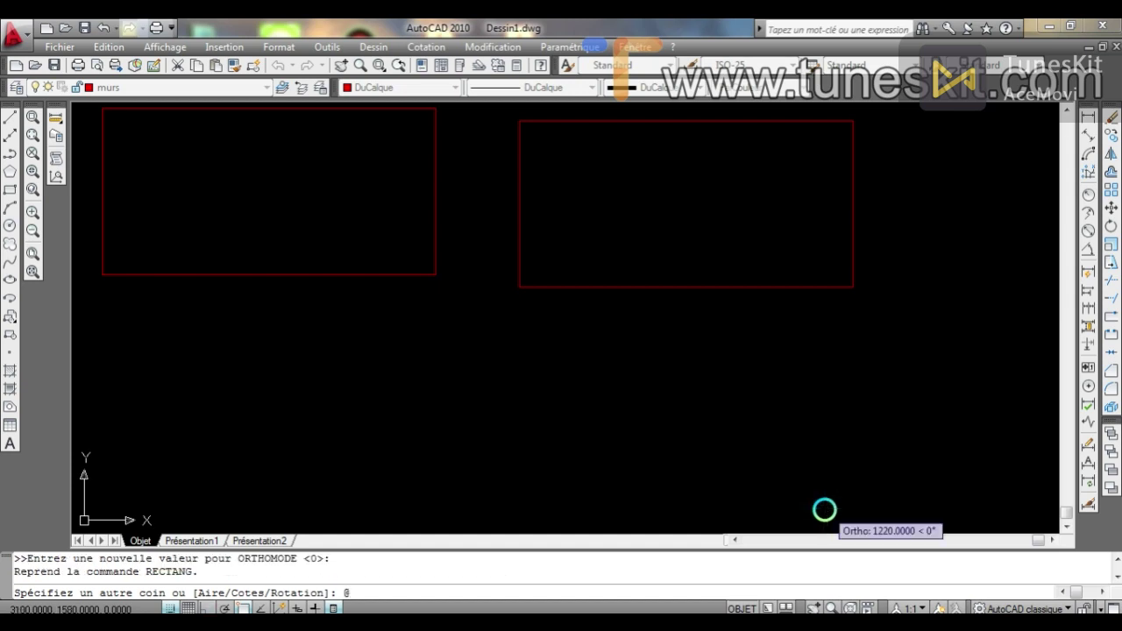
pyautogui.write('800,400')
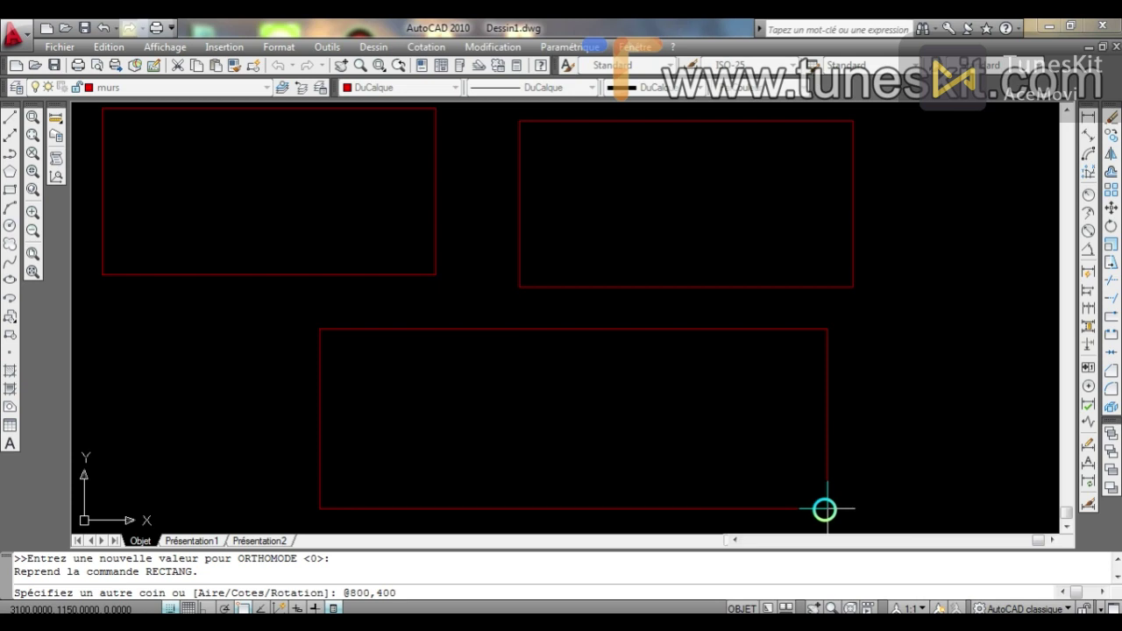
pyautogui.press('Return')
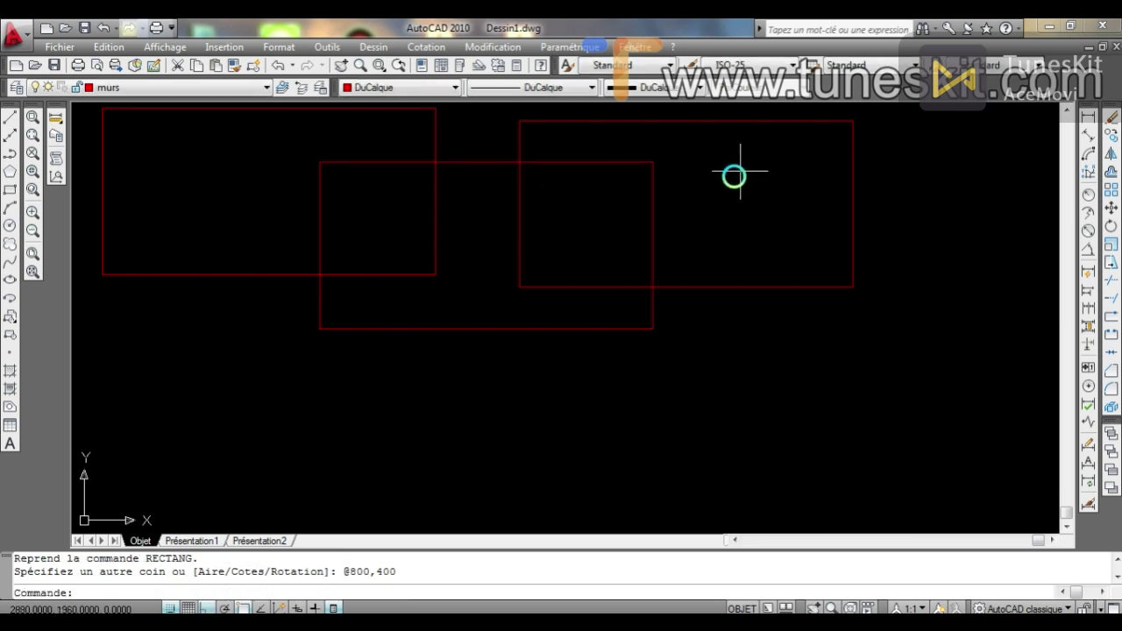
pyautogui.click(731, 287)
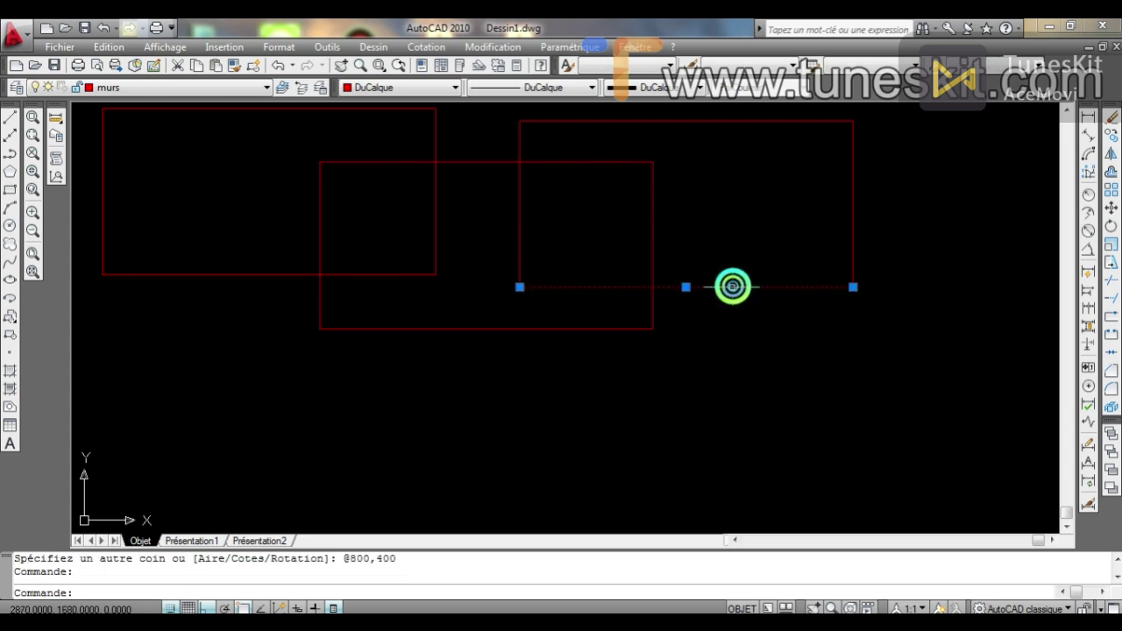
pyautogui.click(742, 244)
pyautogui.press('Escape')
pyautogui.press('Escape')
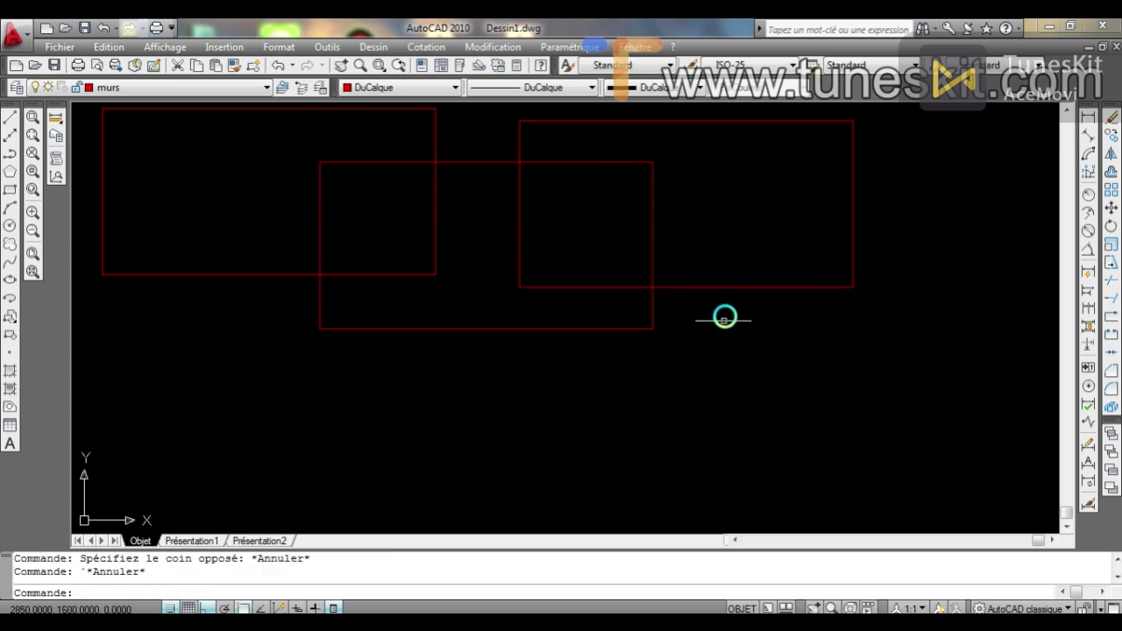
# Cut all four lines of the offset-built rectangle on the right out of the drawing.
pyautogui.click(873, 135)
pyautogui.click(691, 340)
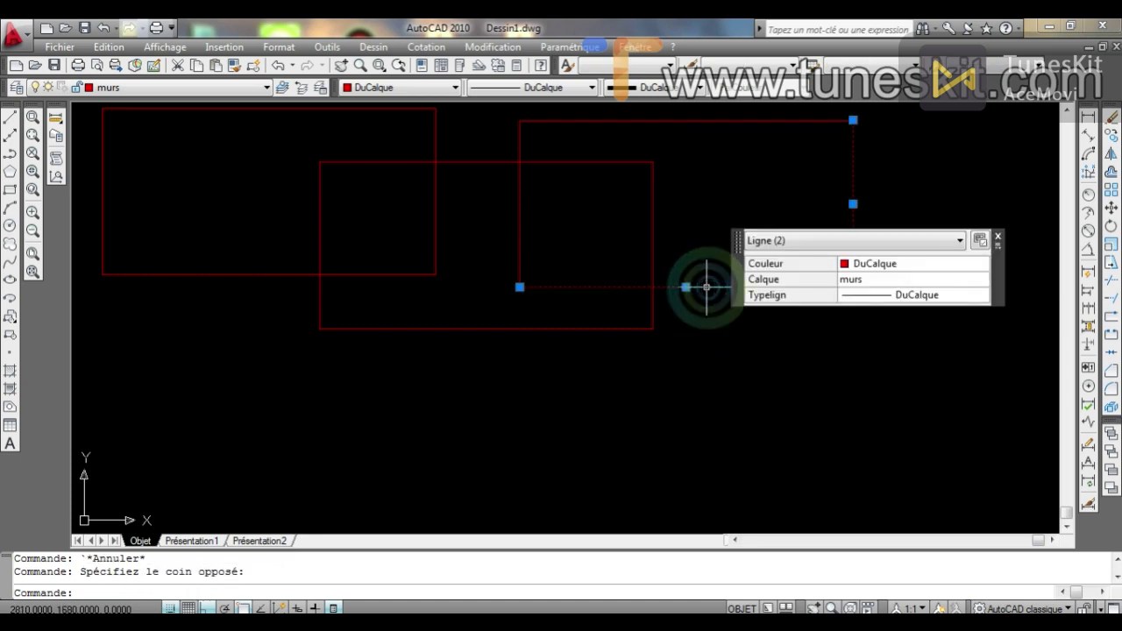
pyautogui.rightClick(707, 287)
pyautogui.click(741, 233)
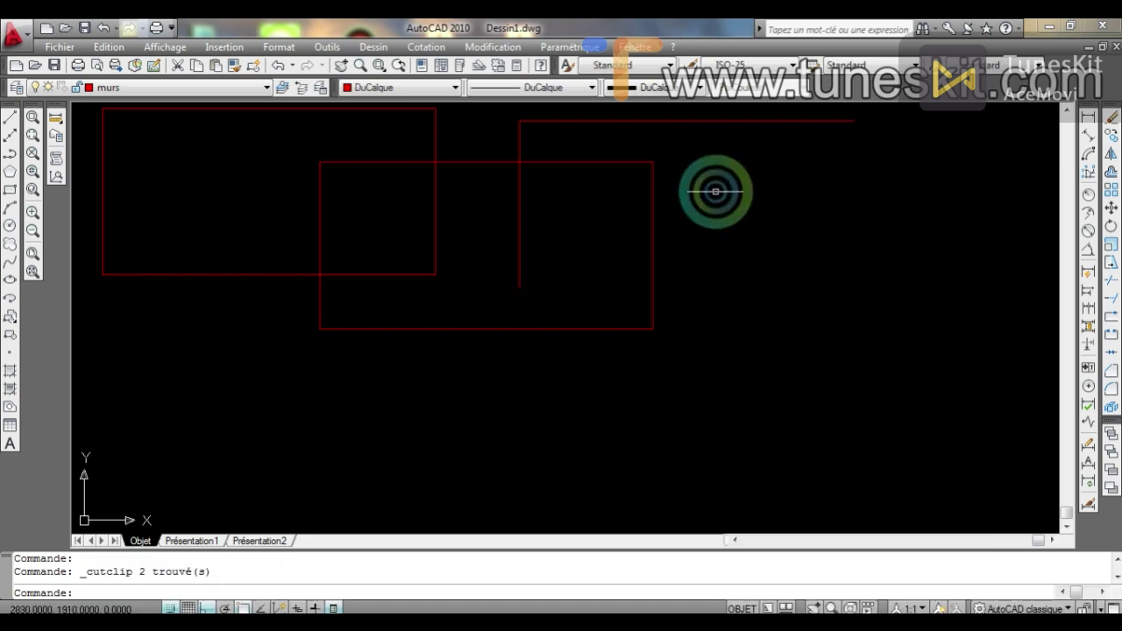
pyautogui.click(804, 120)
pyautogui.rightClick(804, 119)
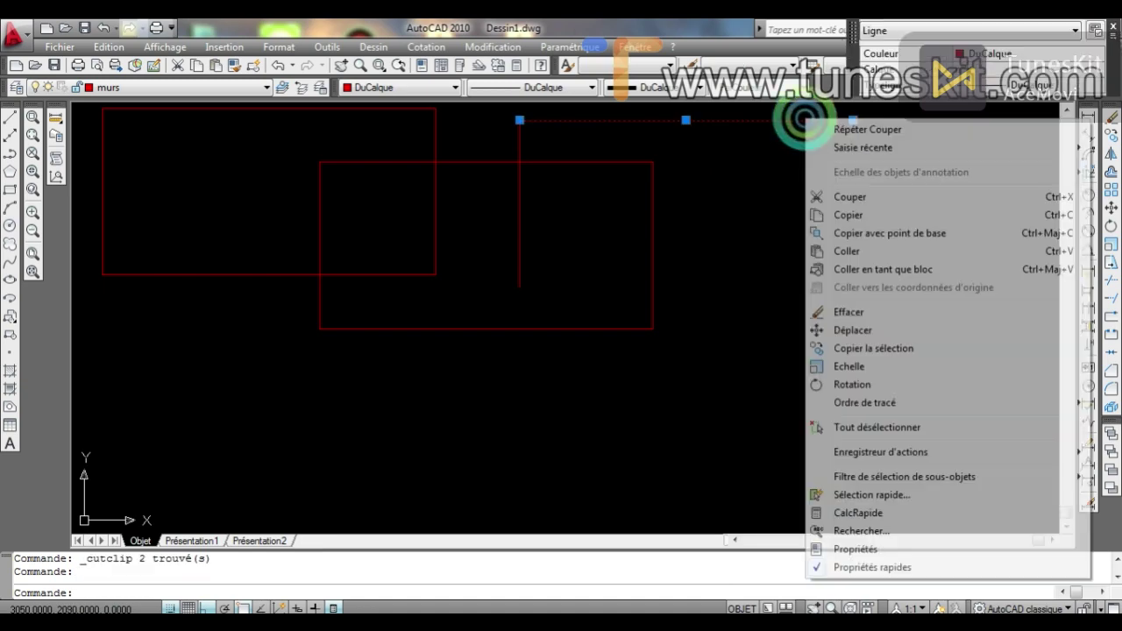
pyautogui.click(842, 197)
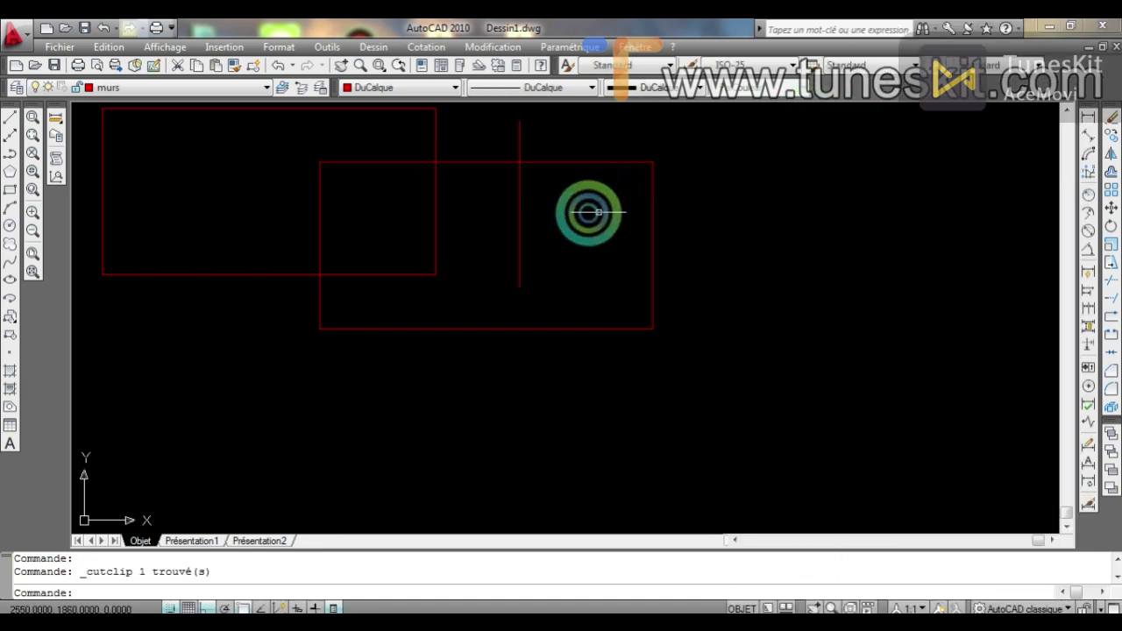
pyautogui.click(520, 213)
pyautogui.rightClick(520, 213)
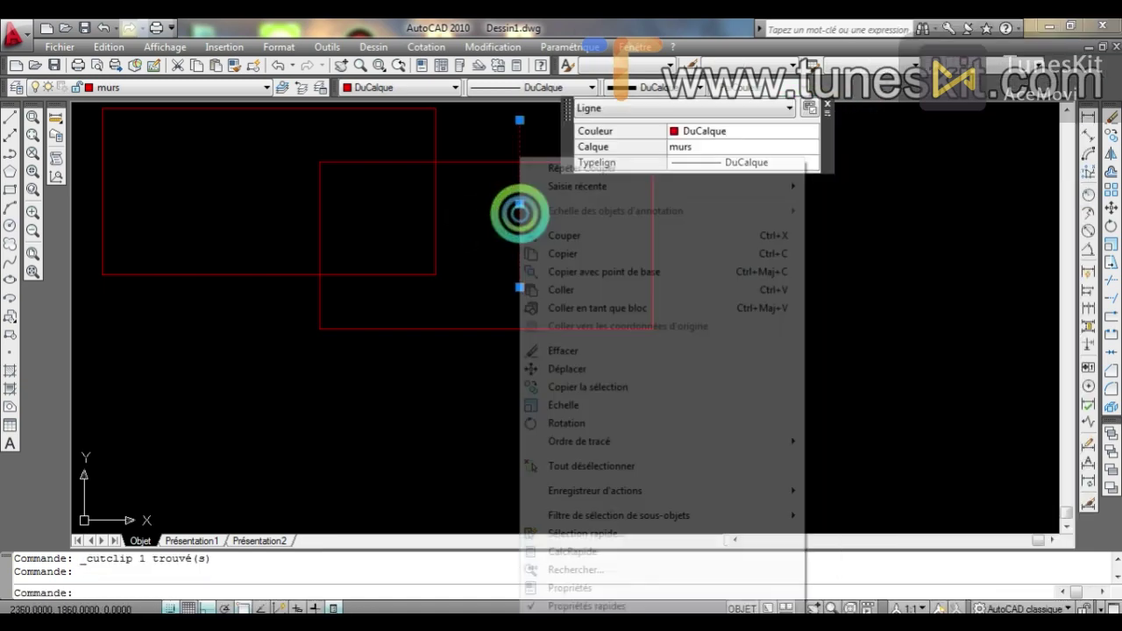
pyautogui.click(535, 235)
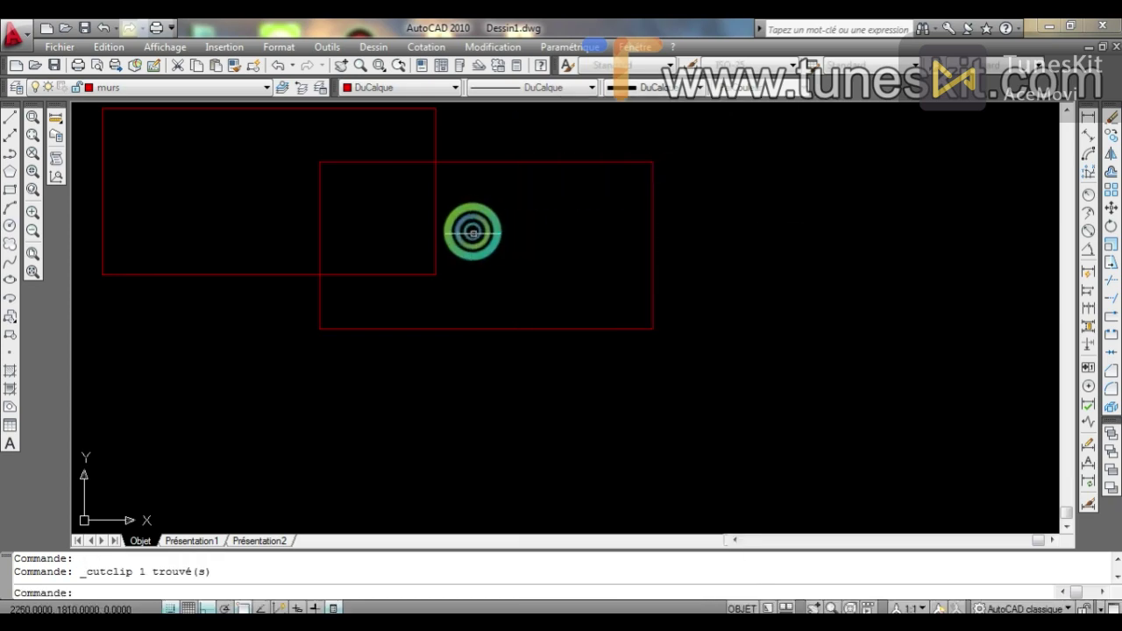
# Cut the right vertical line and the lower horizontal line of the first, line-drawn rectangle out of the drawing.
pyautogui.click(437, 209)
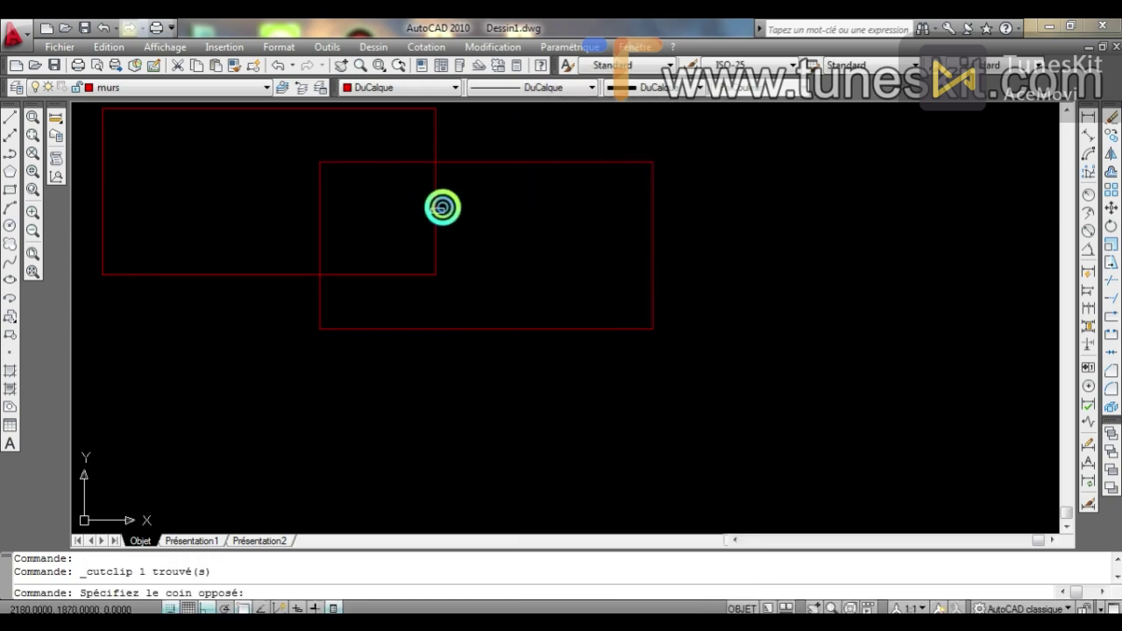
pyautogui.click(437, 207)
pyautogui.rightClick(437, 207)
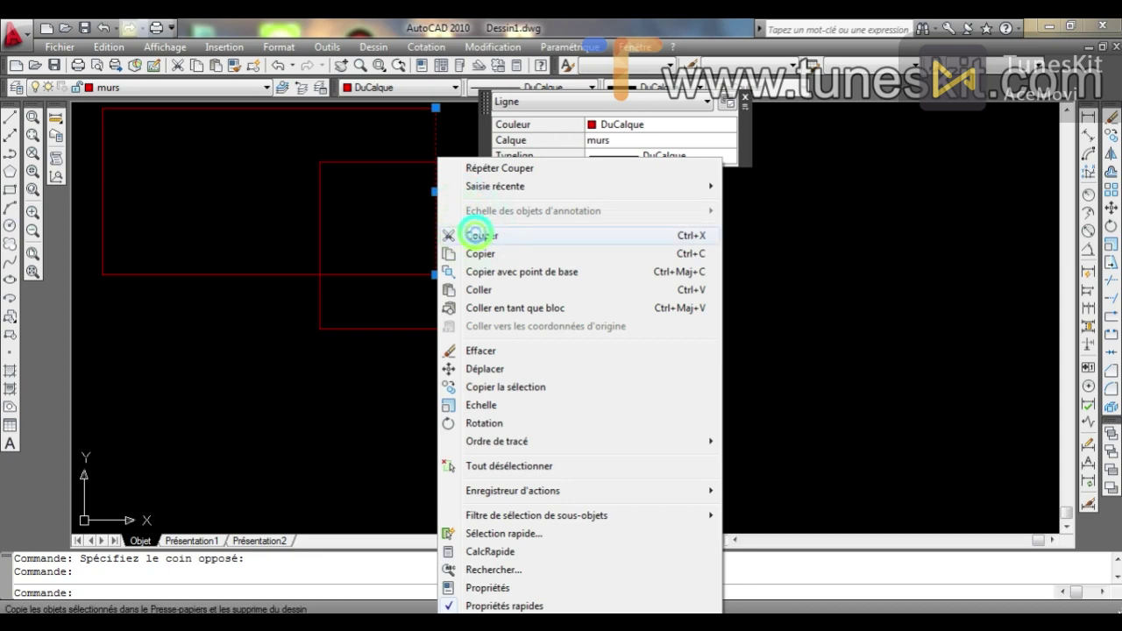
pyautogui.click(478, 235)
pyautogui.click(363, 271)
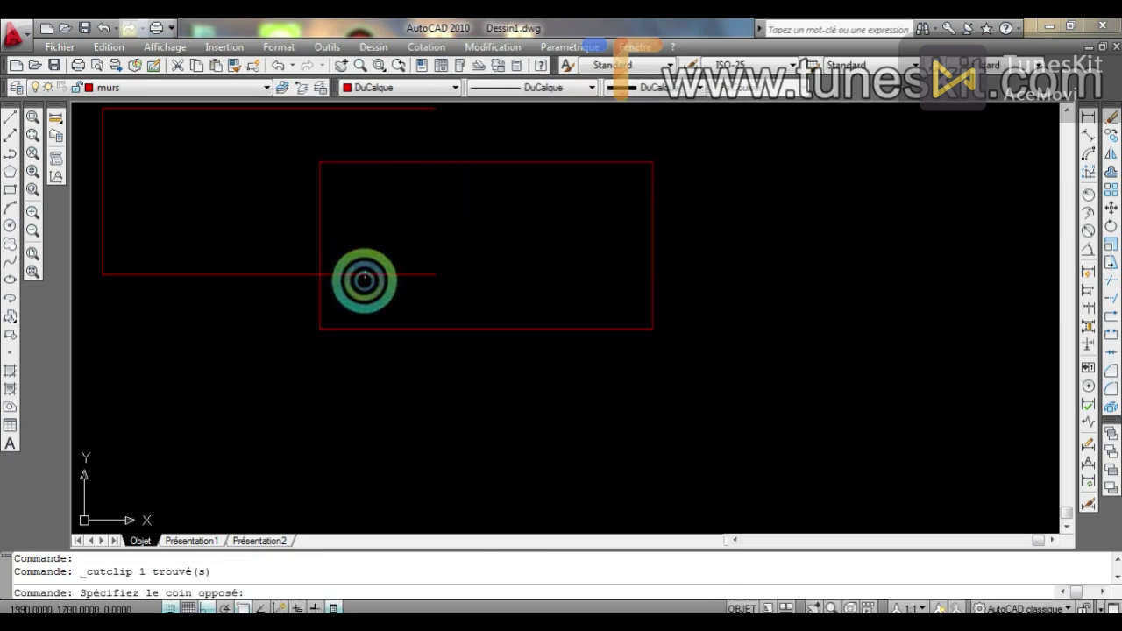
pyautogui.click(364, 279)
pyautogui.rightClick(364, 279)
pyautogui.click(405, 237)
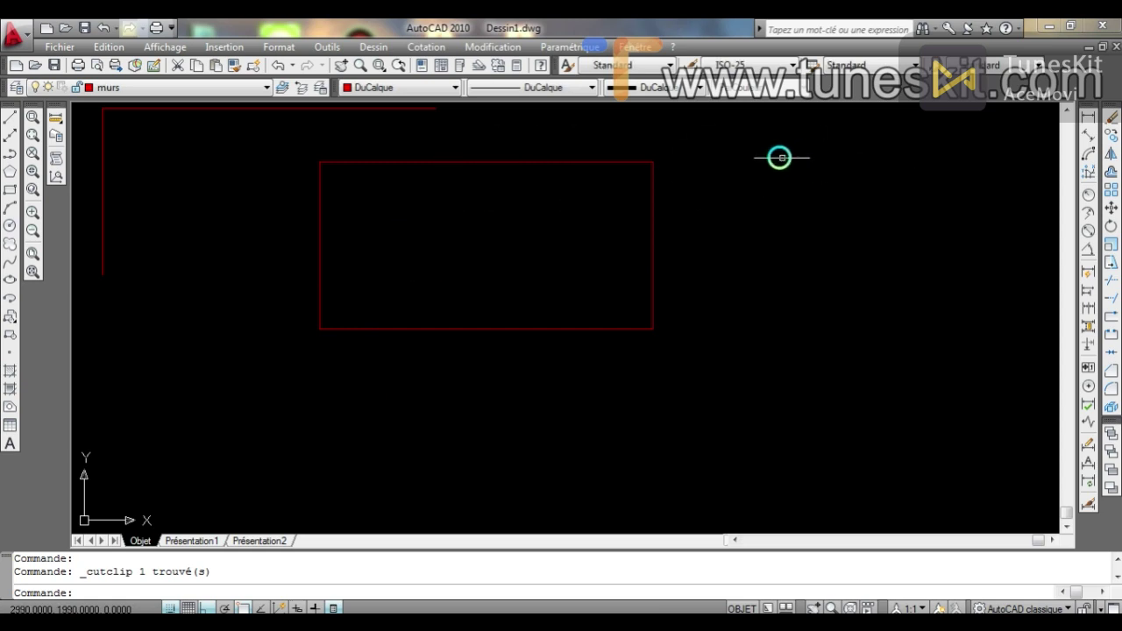
# Select the closed rectangle with a crossing window to examine whether it is a single object, and clear the selection.
pyautogui.click(716, 149)
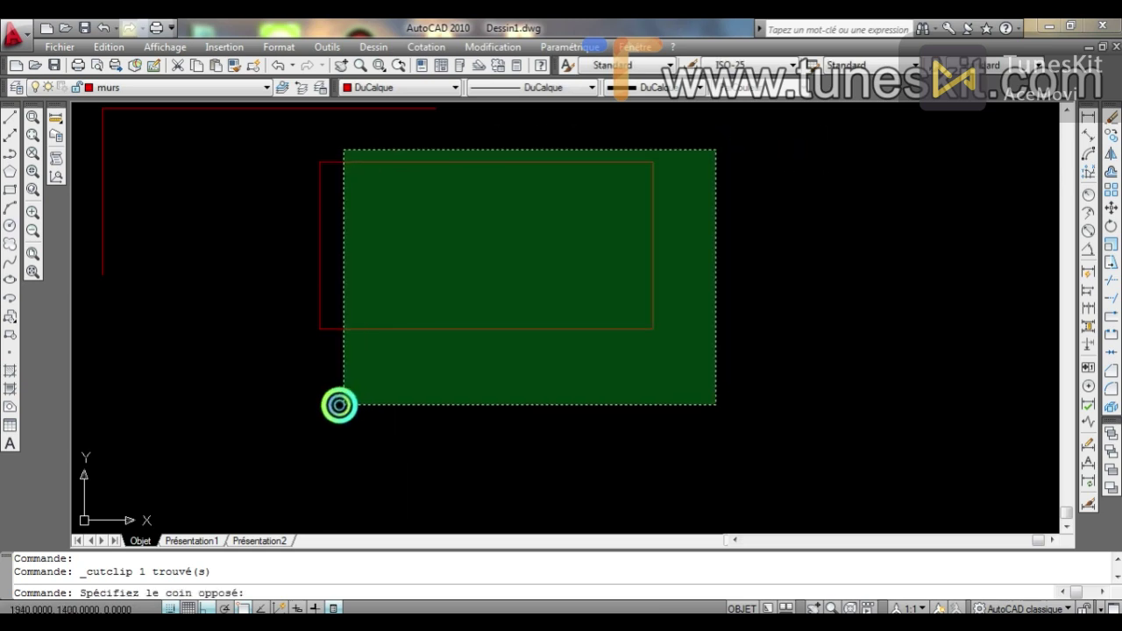
pyautogui.click(321, 403)
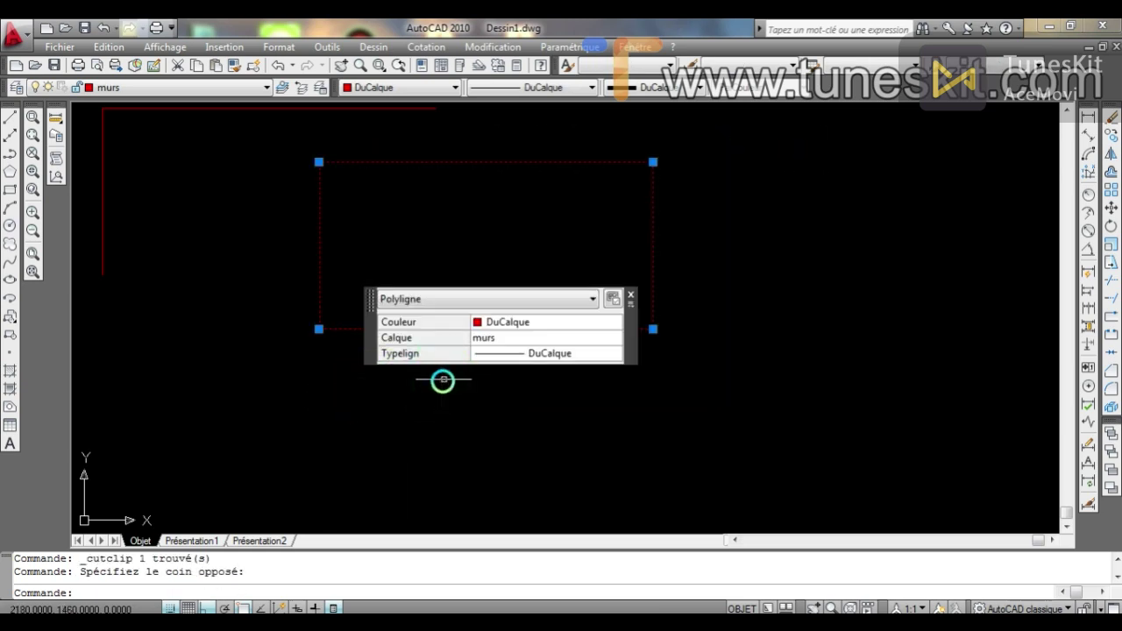
pyautogui.press('Escape')
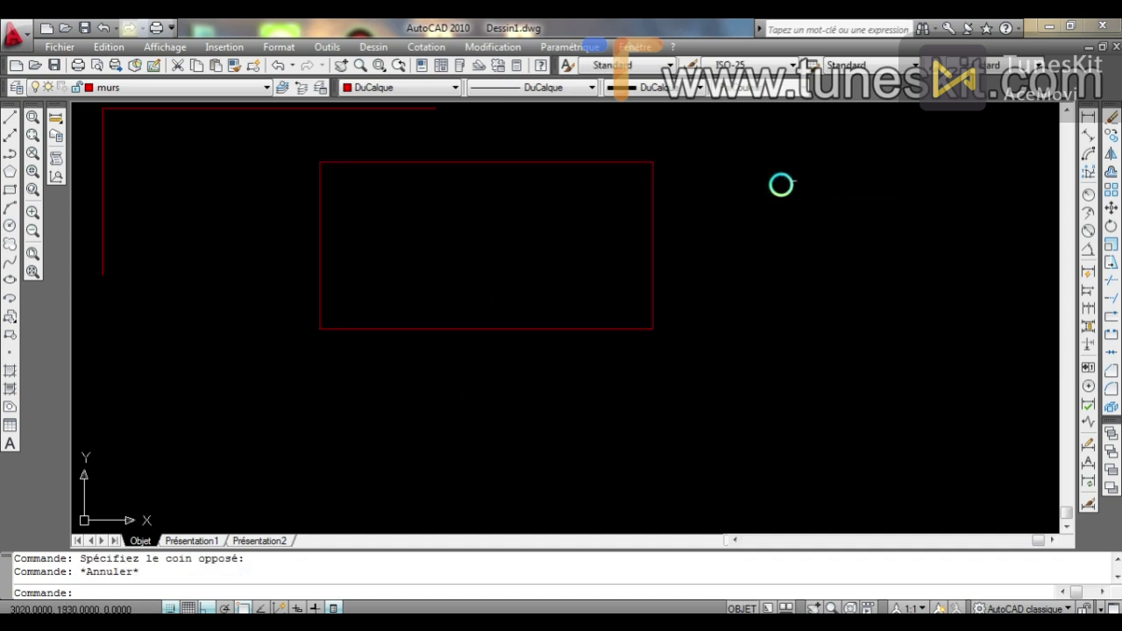
pyautogui.click(670, 142)
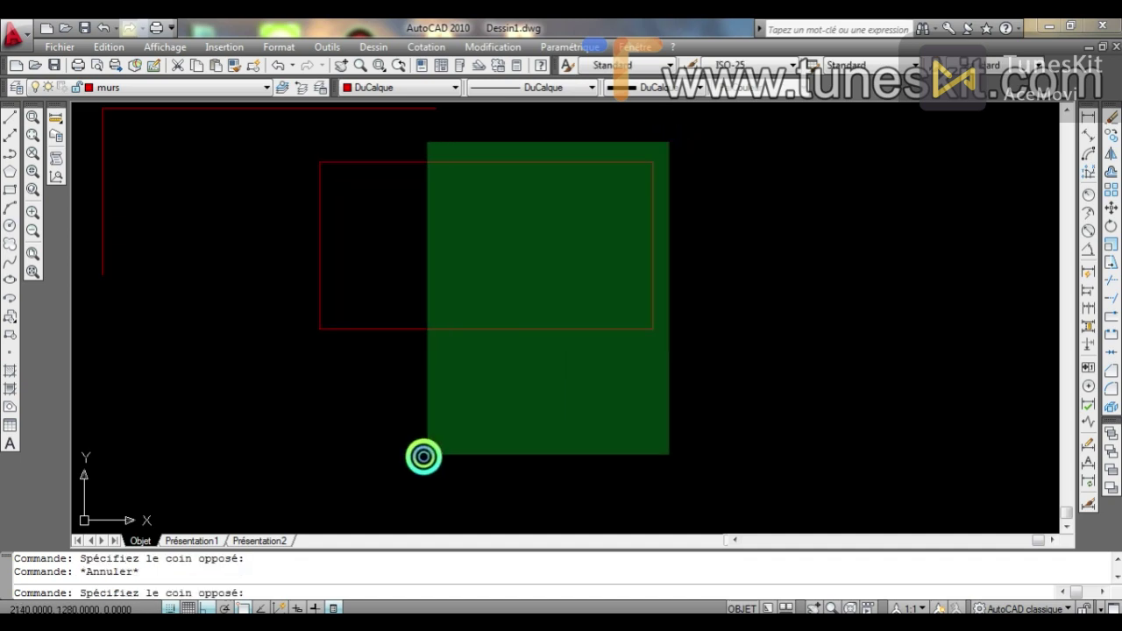
pyautogui.click(279, 449)
pyautogui.press('Escape')
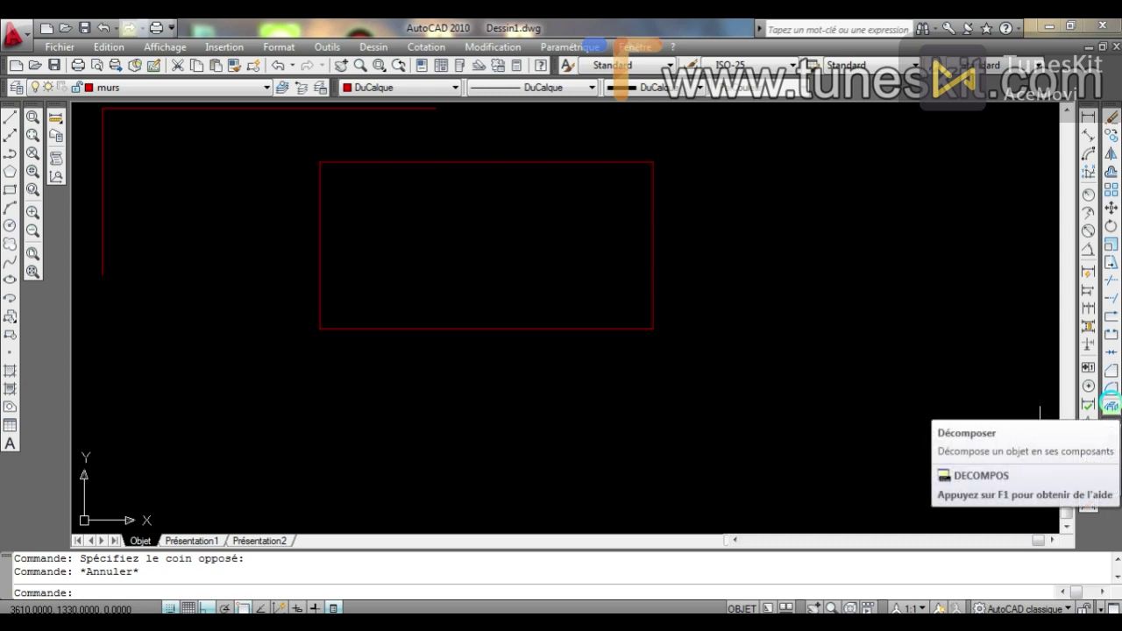
# Try to explode the closed rectangle into separate lines, and select it with a crossing window to check its object type.
pyautogui.click(1111, 406)
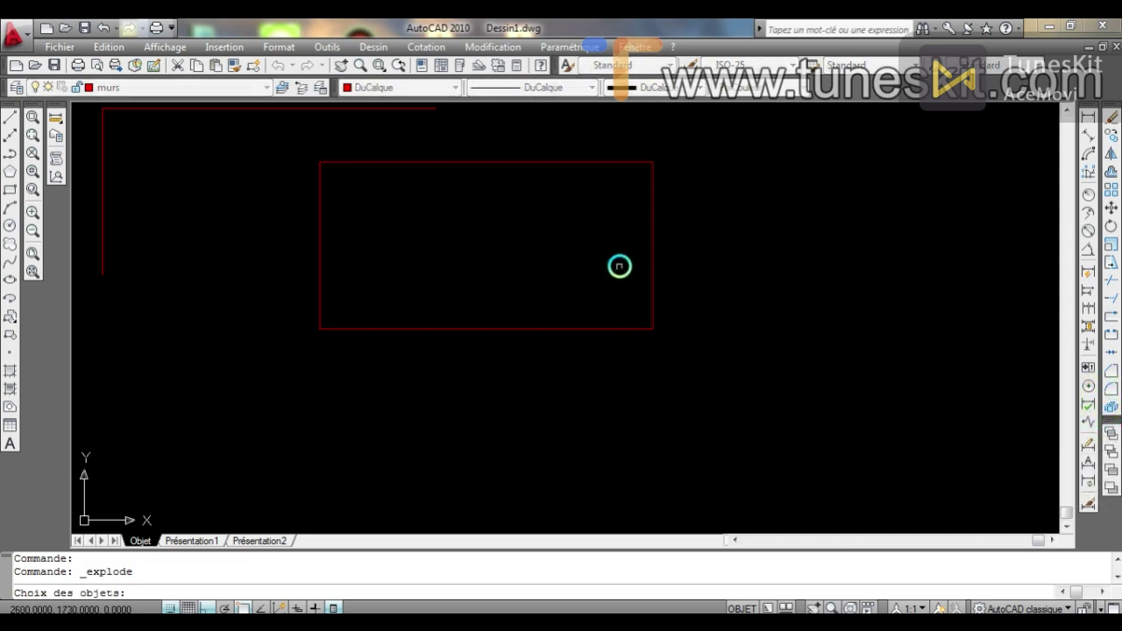
pyautogui.click(651, 238)
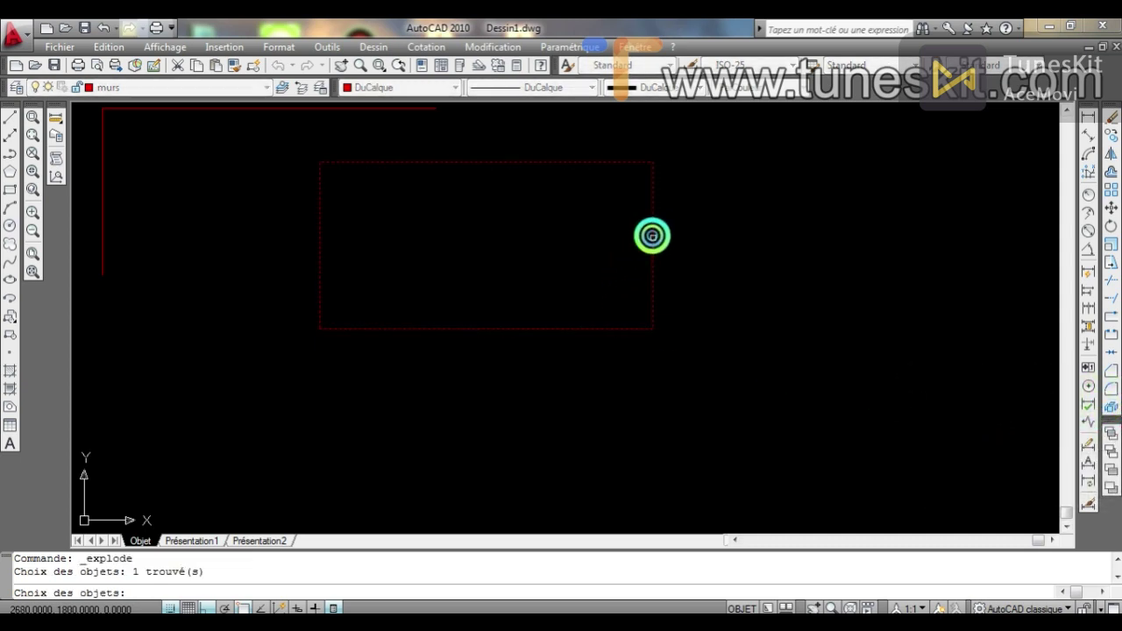
pyautogui.click(591, 162)
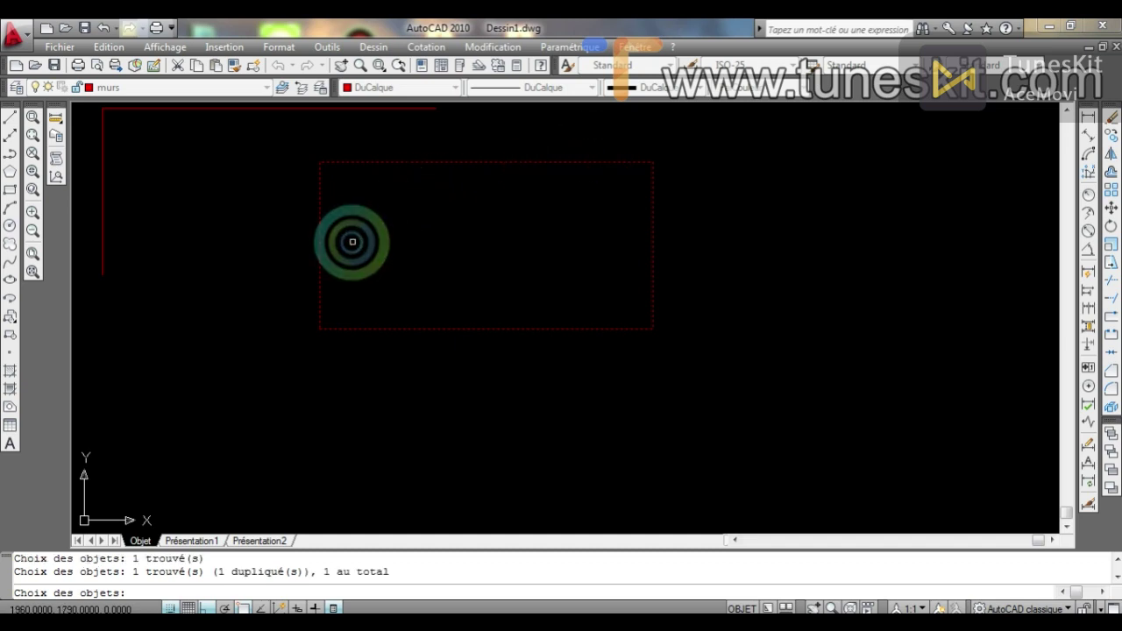
pyautogui.click(321, 262)
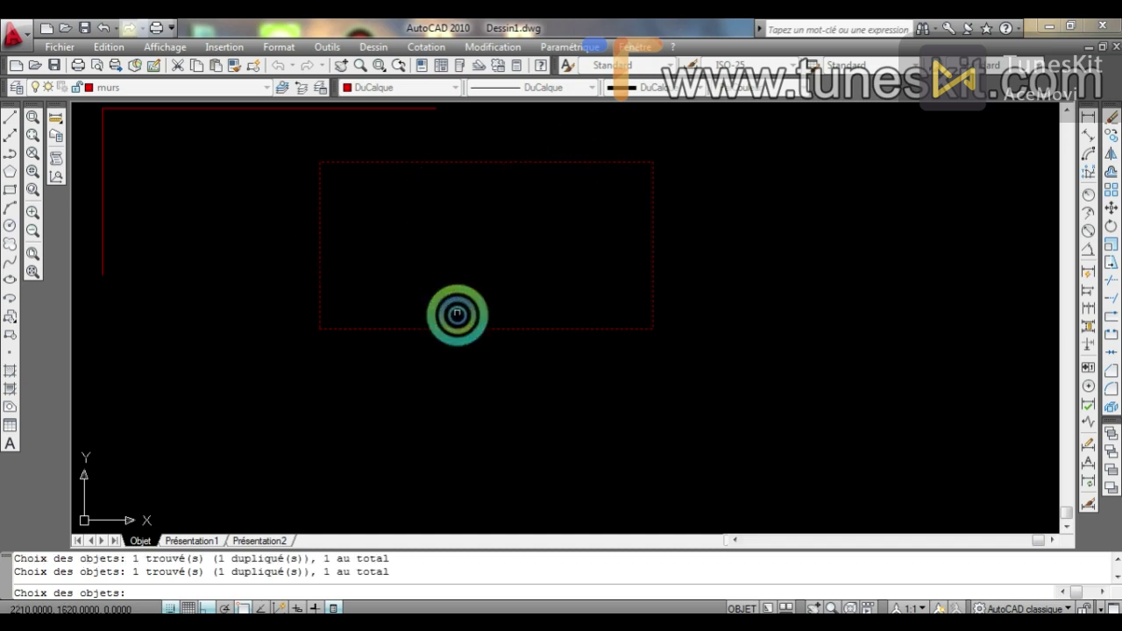
pyautogui.click(714, 149)
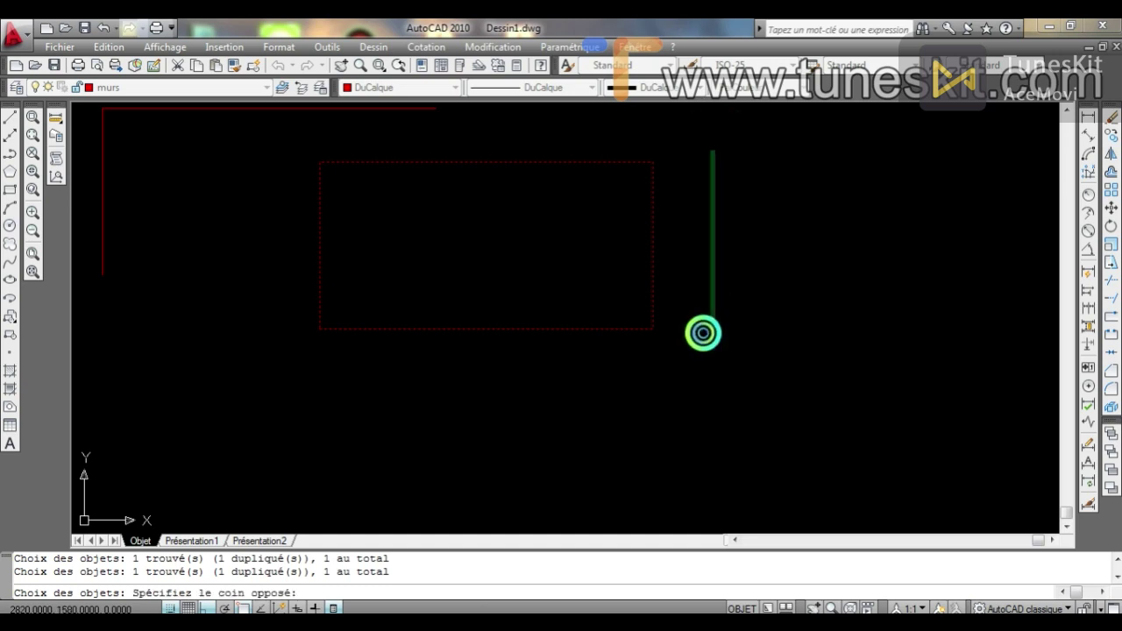
pyautogui.click(422, 383)
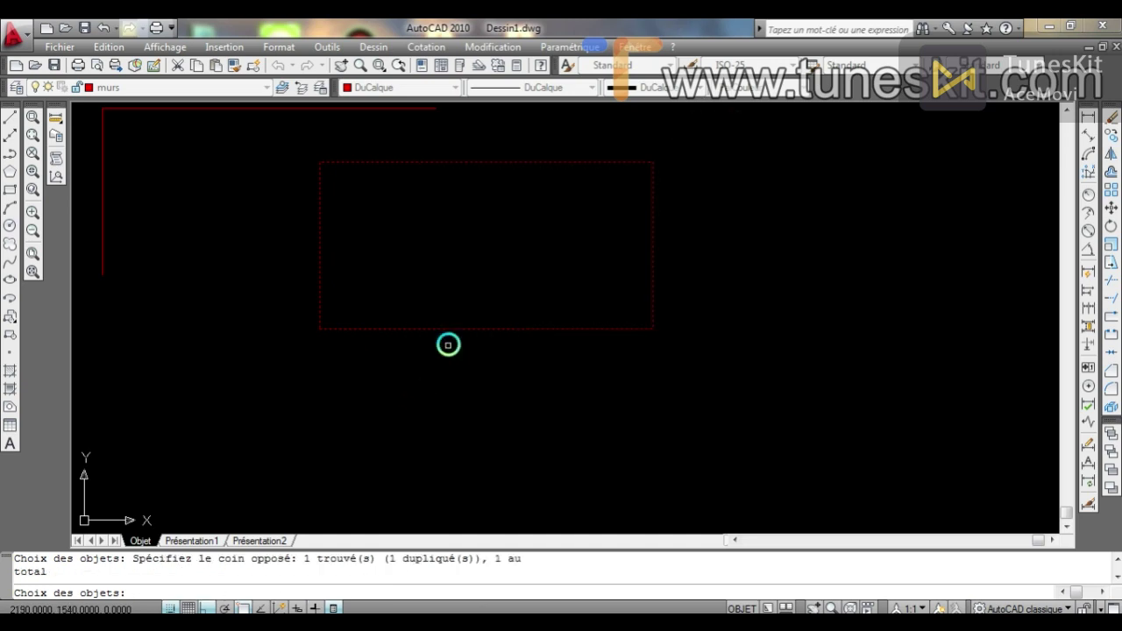
pyautogui.press('Escape')
pyautogui.click(686, 164)
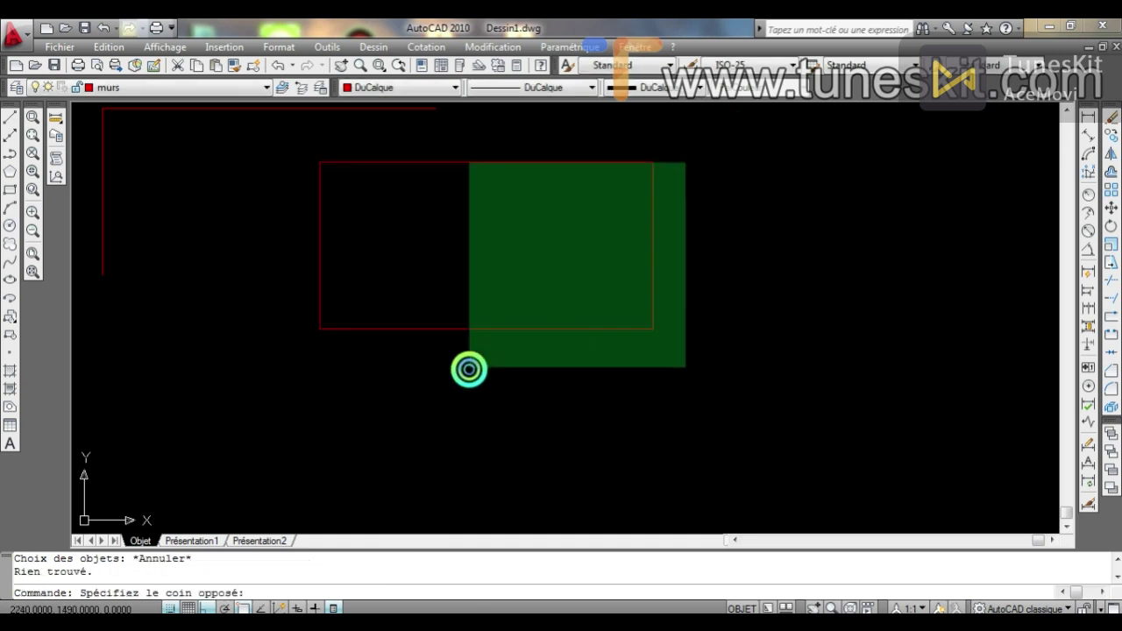
pyautogui.click(313, 381)
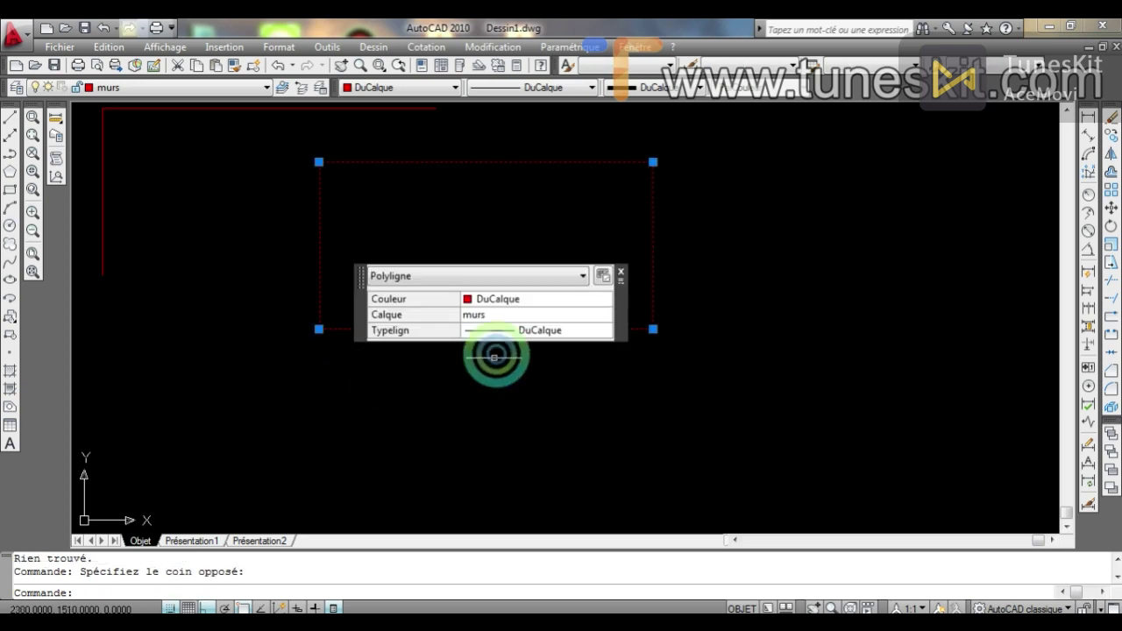
pyautogui.press('Escape')
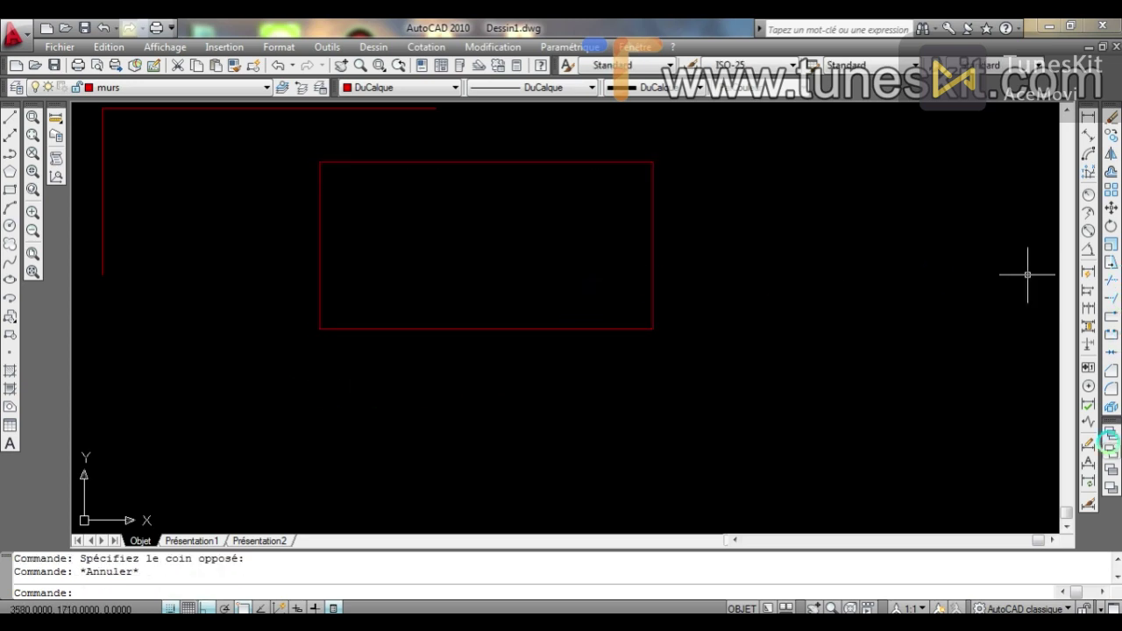
pyautogui.click(1109, 406)
pyautogui.click(566, 321)
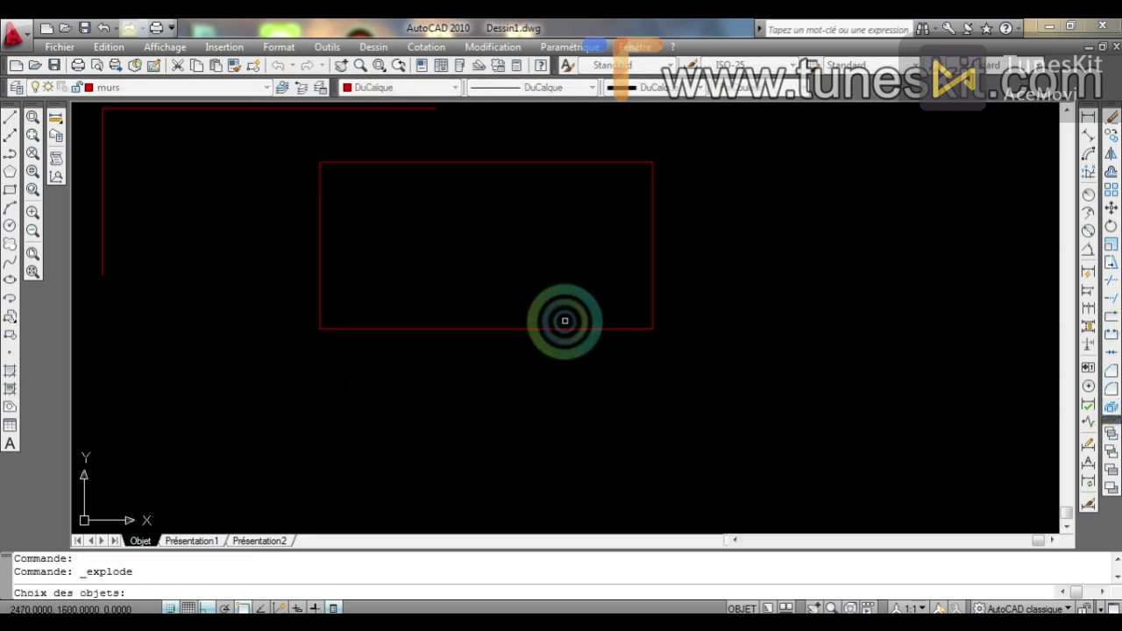
pyautogui.click(658, 244)
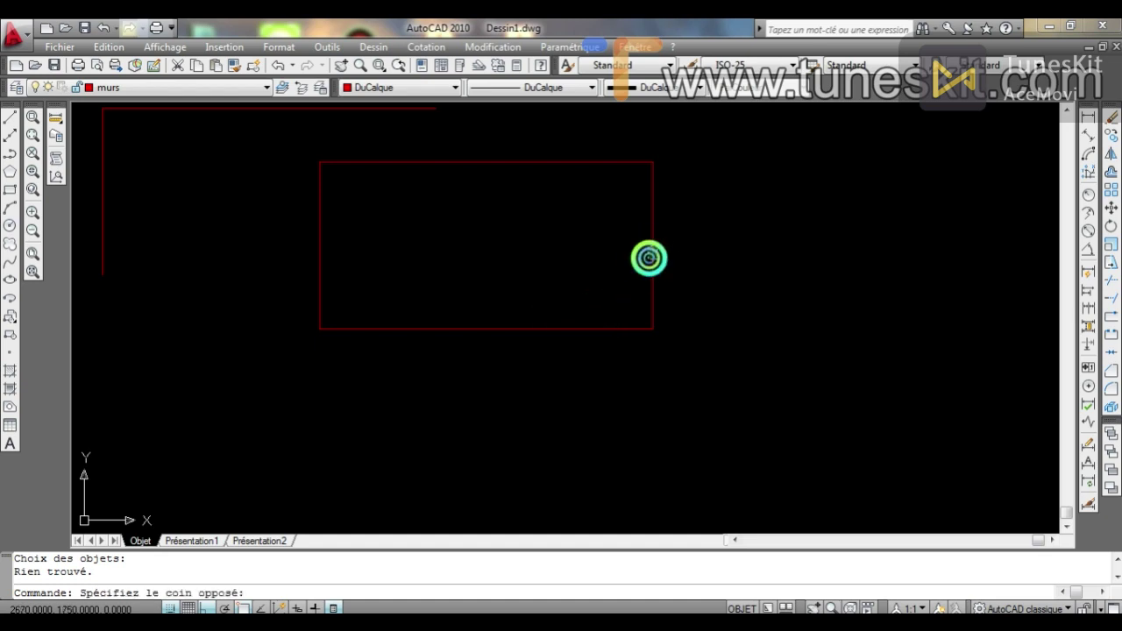
pyautogui.click(649, 258)
pyautogui.press('Escape')
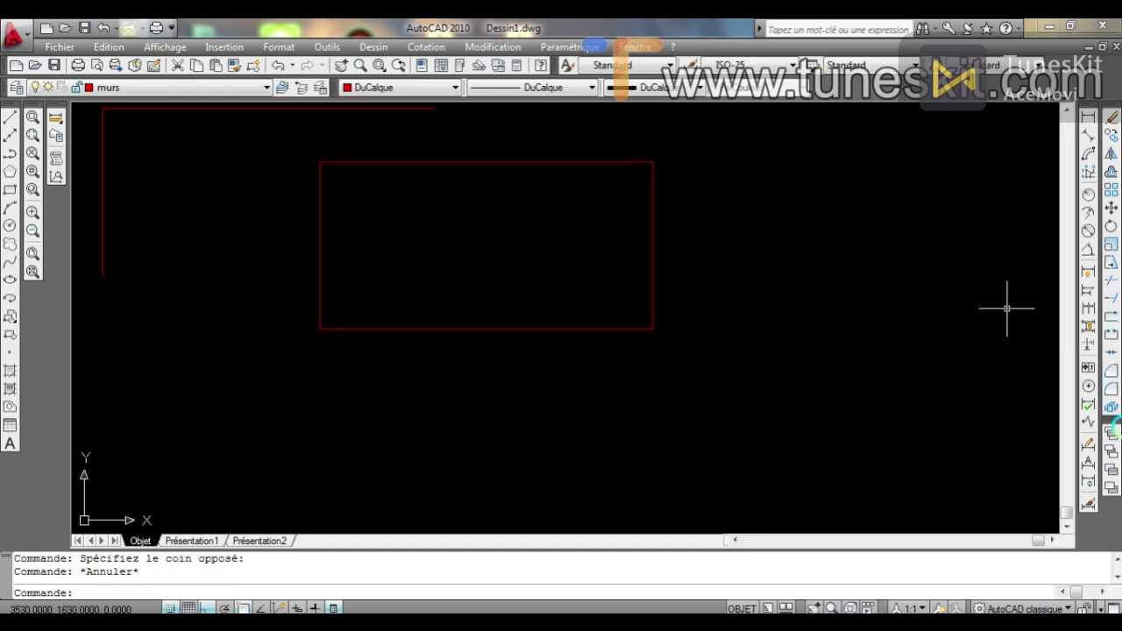
# Explode the closed rectangle into separate lines.
pyautogui.click(1109, 406)
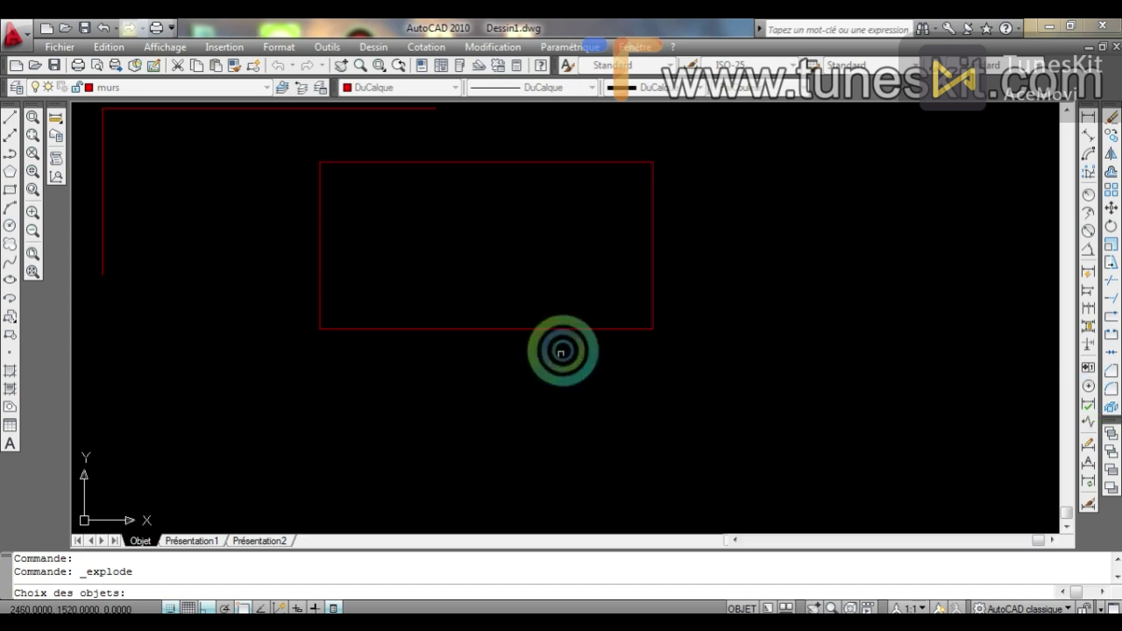
pyautogui.click(565, 329)
pyautogui.click(564, 329)
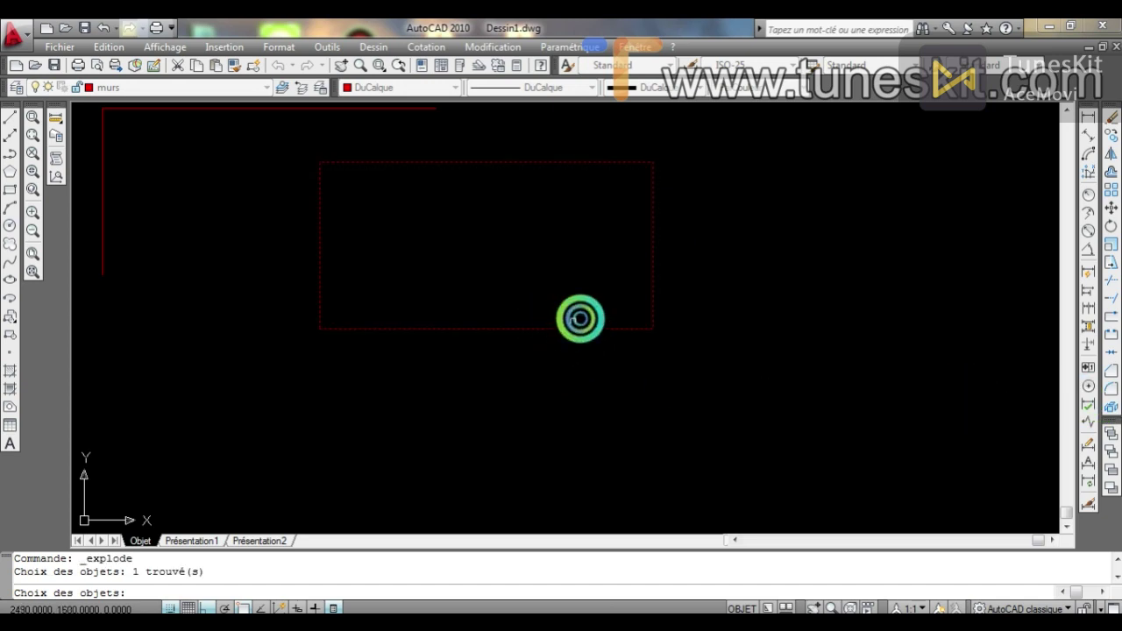
pyautogui.click(652, 248)
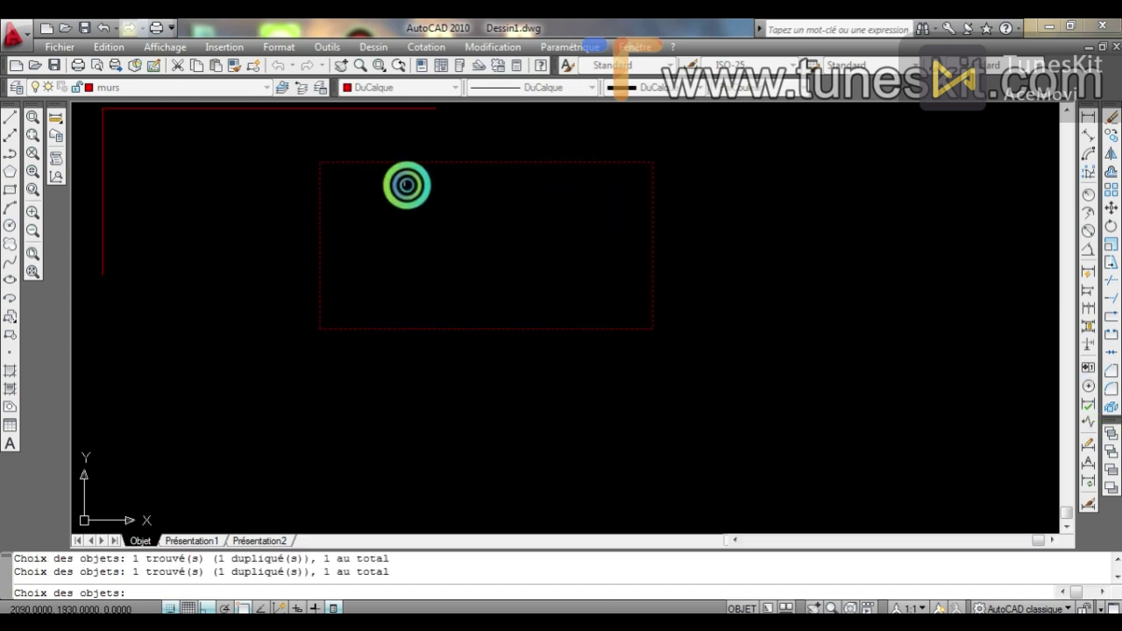
pyautogui.click(323, 220)
pyautogui.press('Return')
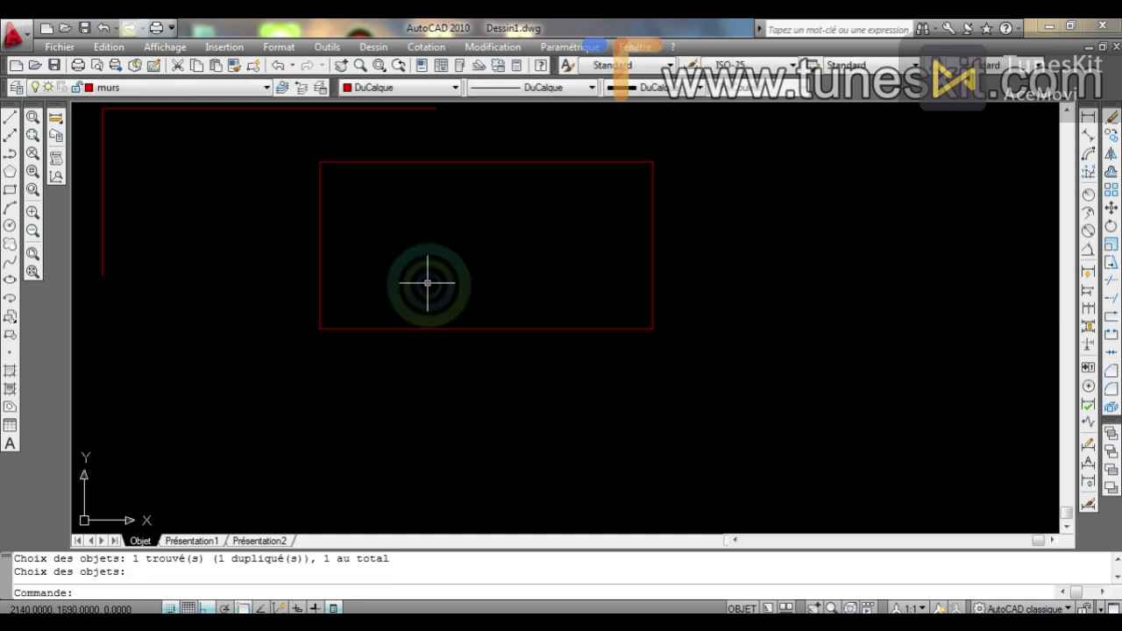
# Select the exploded rectangle twice with a crossing window to examine its object type, clearing the selection each time.
pyautogui.click(669, 141)
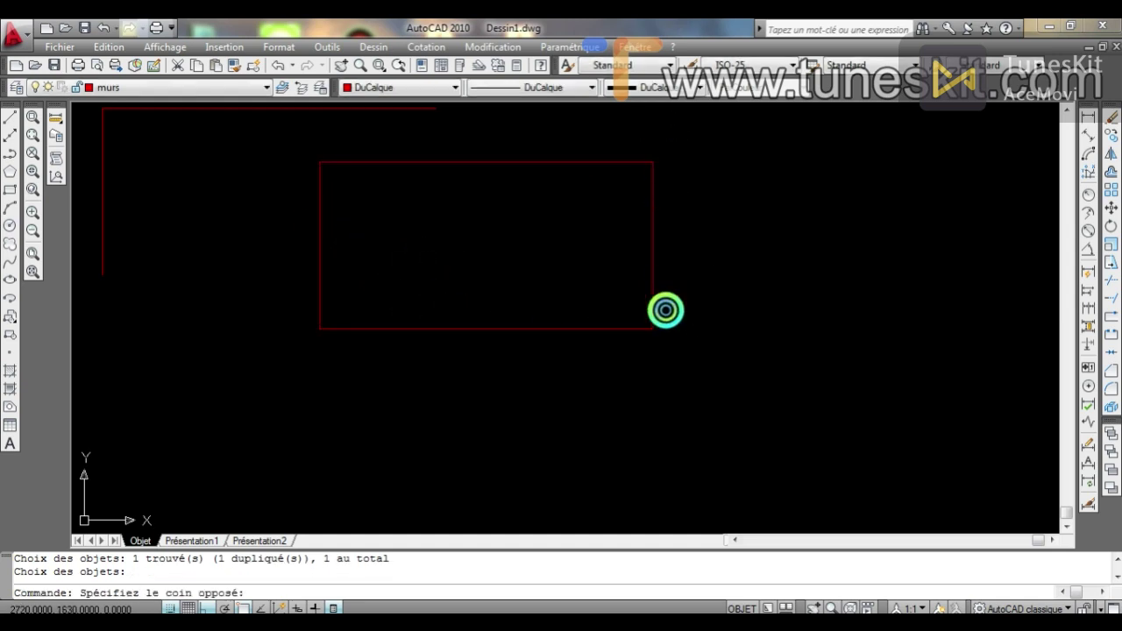
pyautogui.click(254, 361)
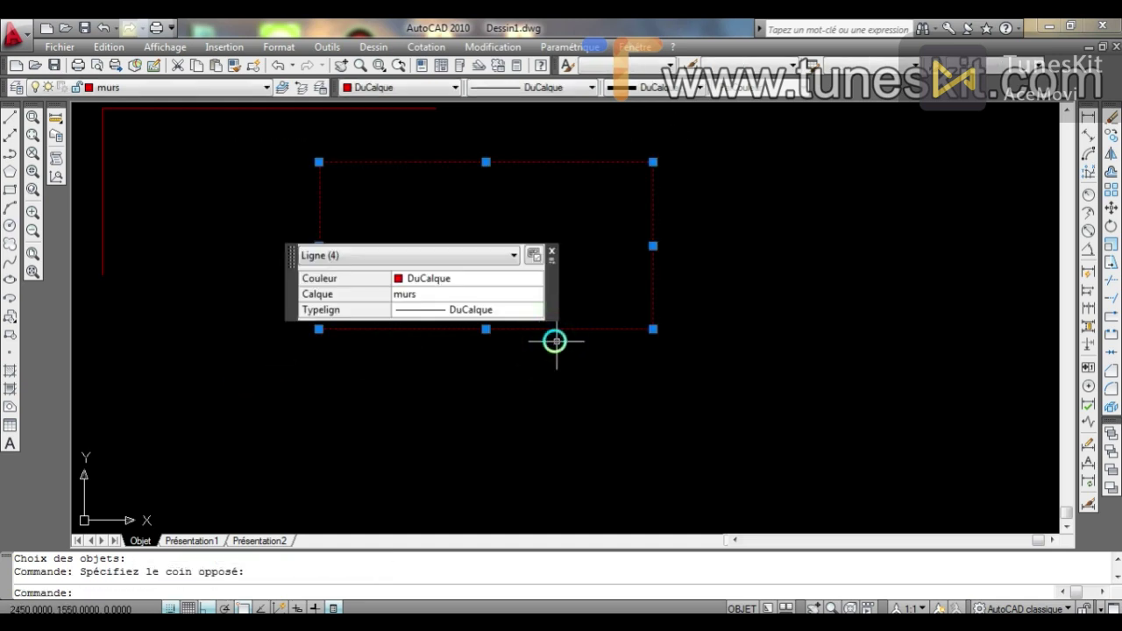
pyautogui.press('Escape')
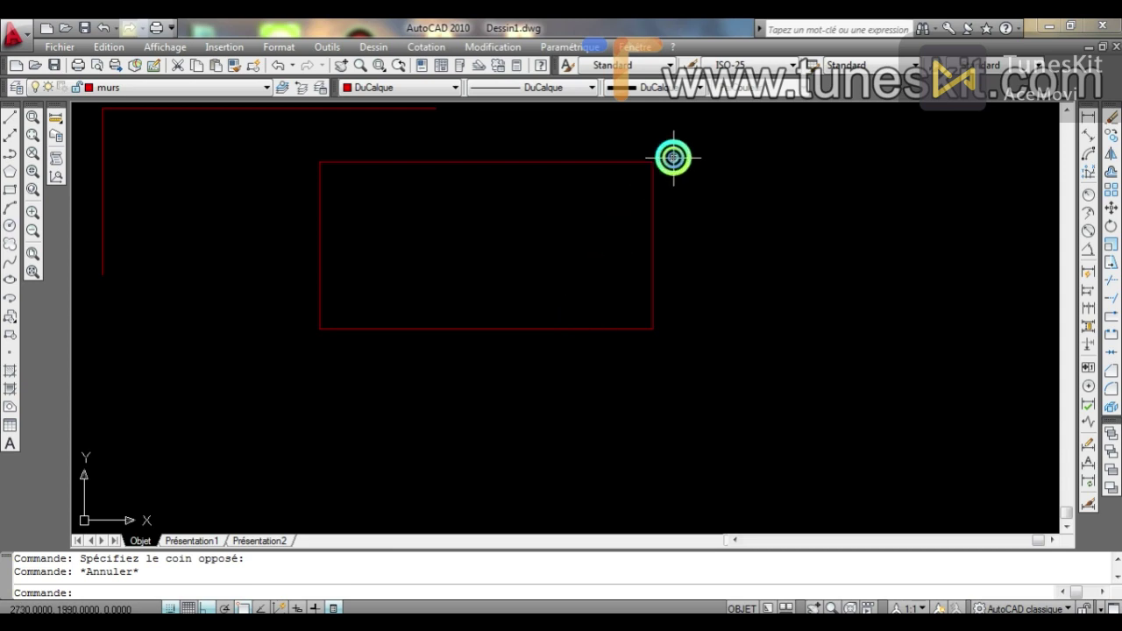
pyautogui.click(672, 159)
pyautogui.click(312, 372)
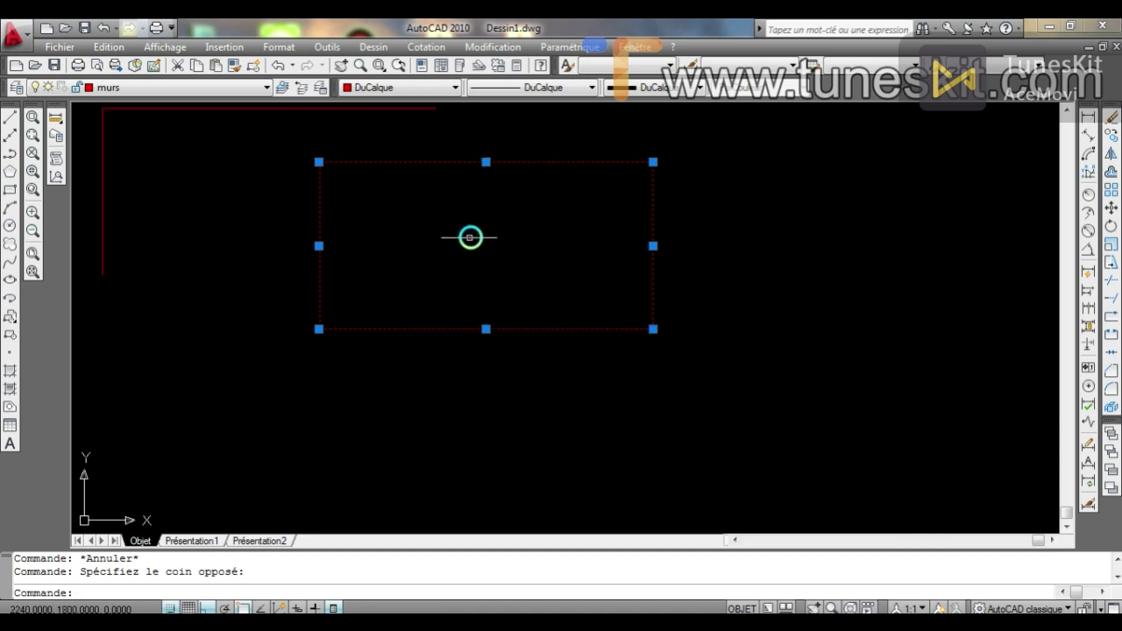
pyautogui.press('Escape')
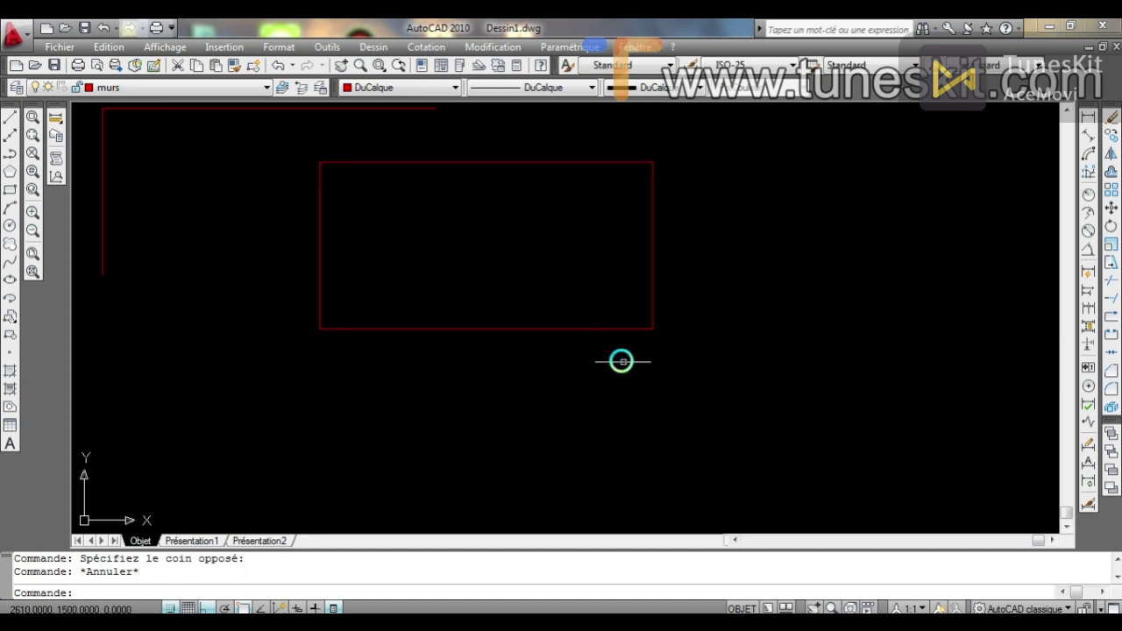
# Cut all four lines of the exploded rectangle out of the drawing.
pyautogui.click(689, 143)
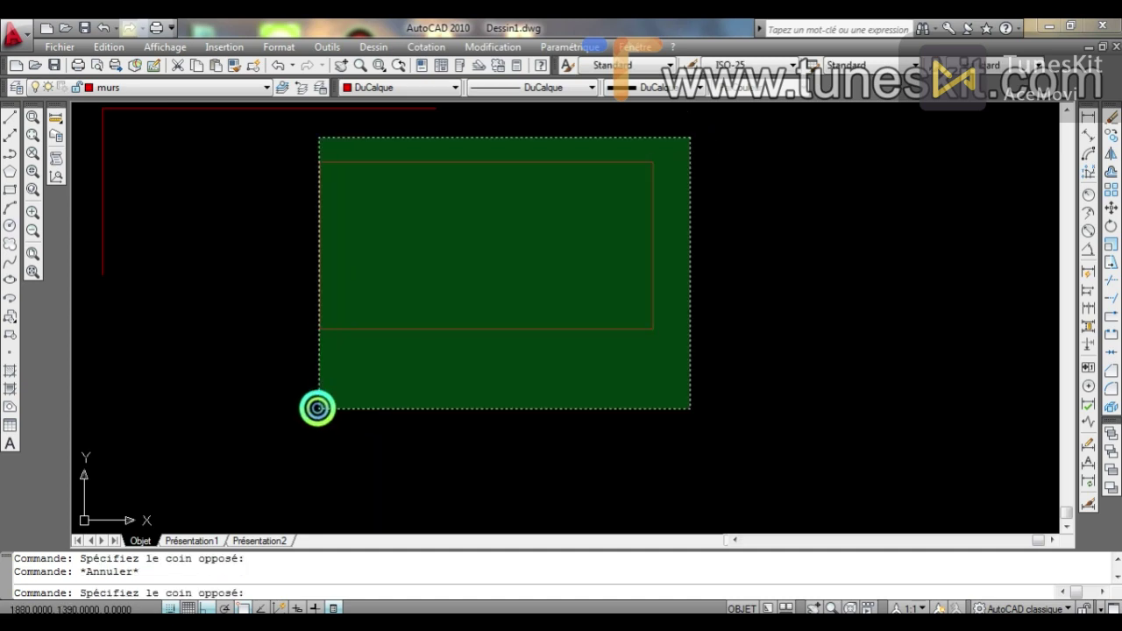
pyautogui.click(318, 406)
pyautogui.rightClick(350, 327)
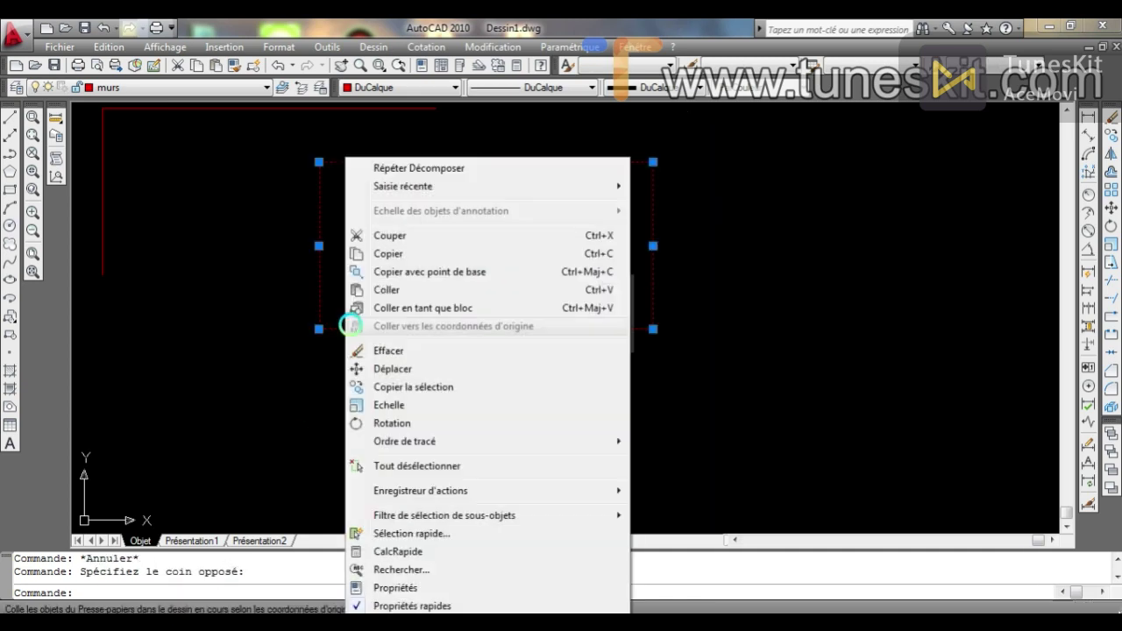
pyautogui.click(430, 240)
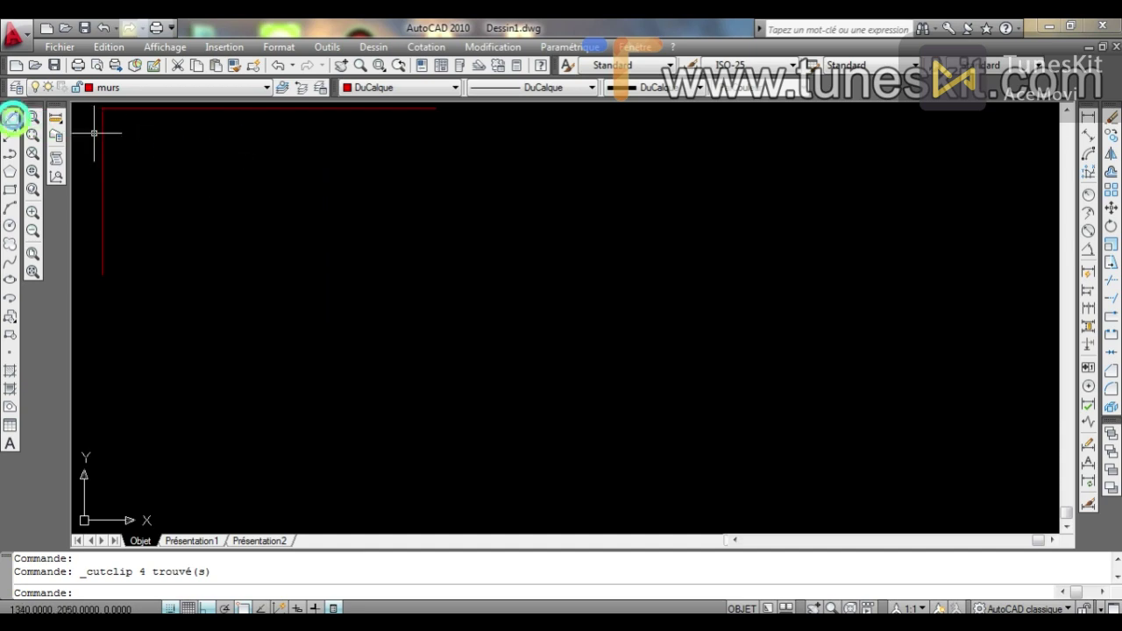
pyautogui.click(14, 116)
pyautogui.click(240, 191)
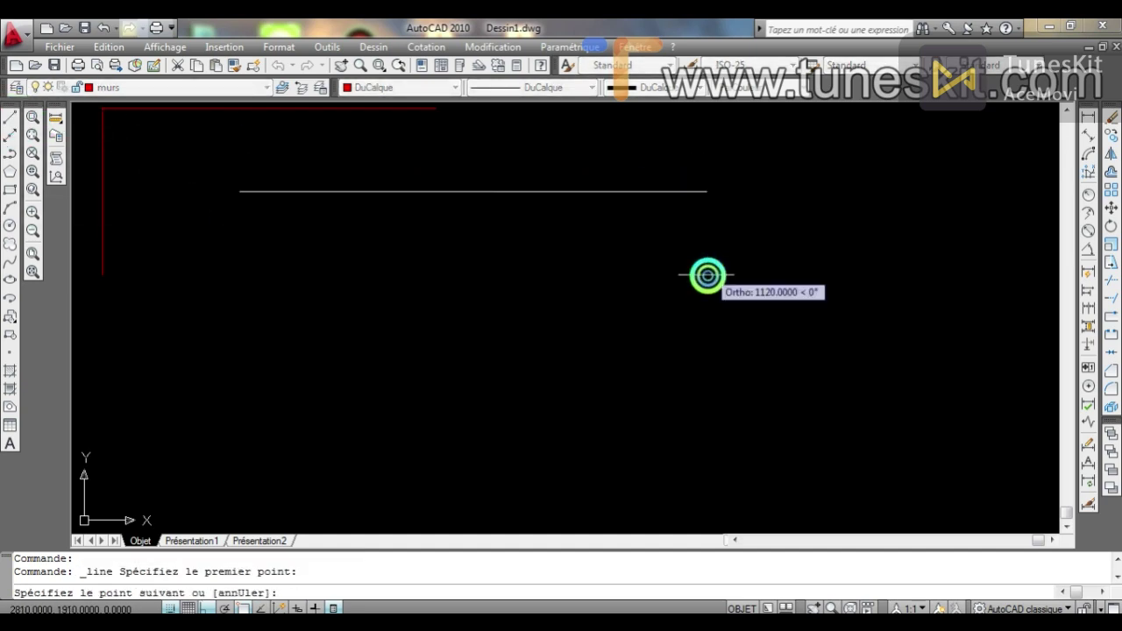
pyautogui.press('Escape')
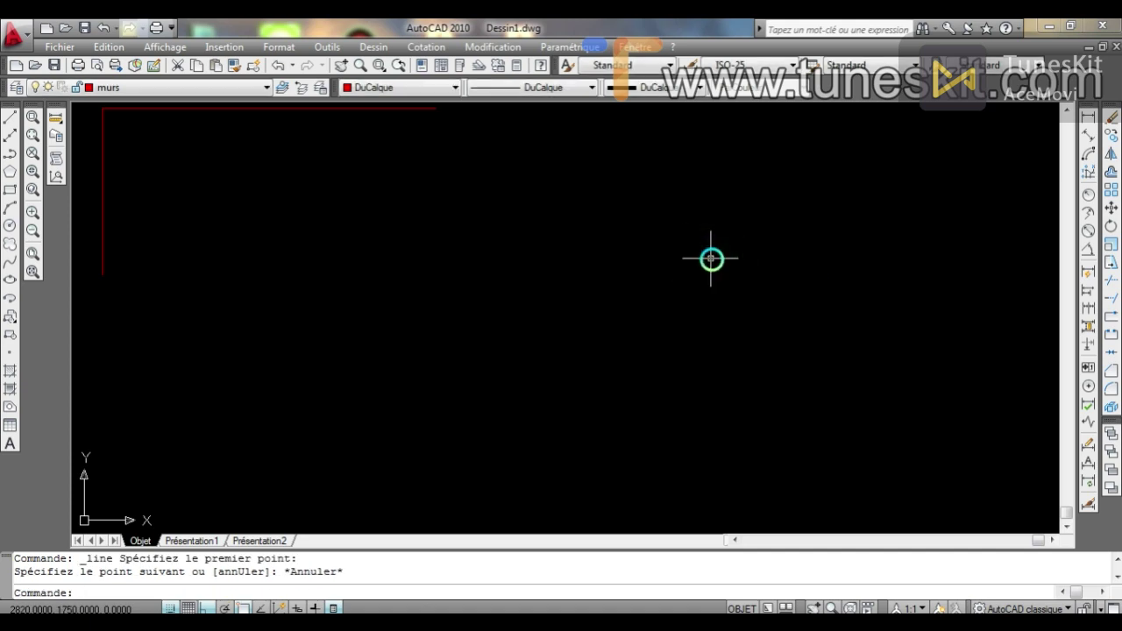
pyautogui.click(711, 259)
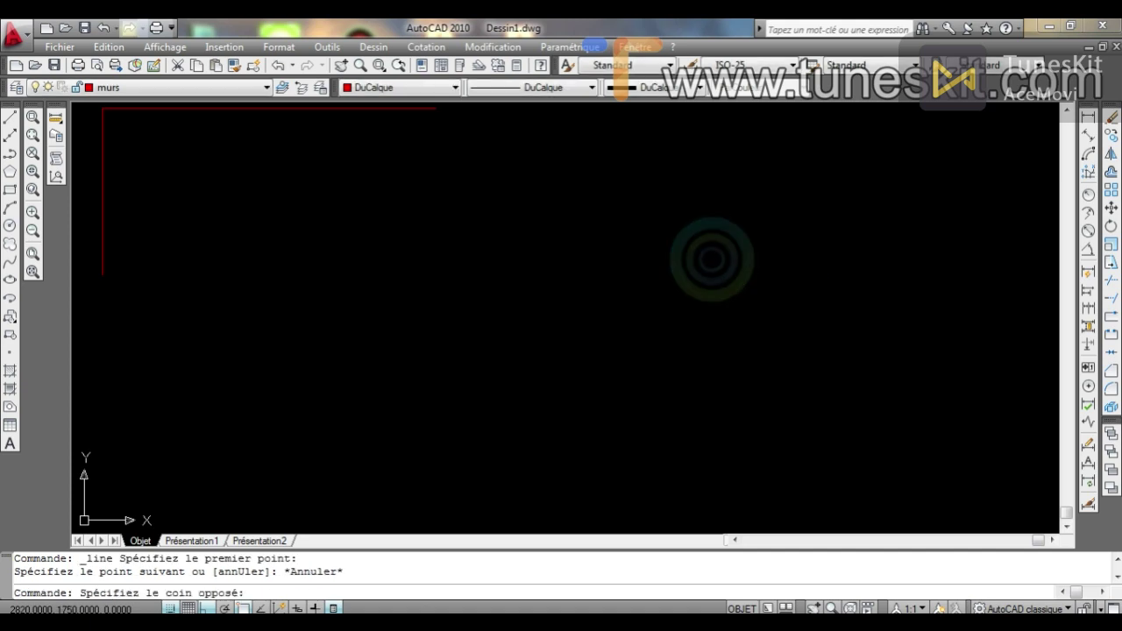
pyautogui.write('111111111111111')
pyautogui.press('Return')
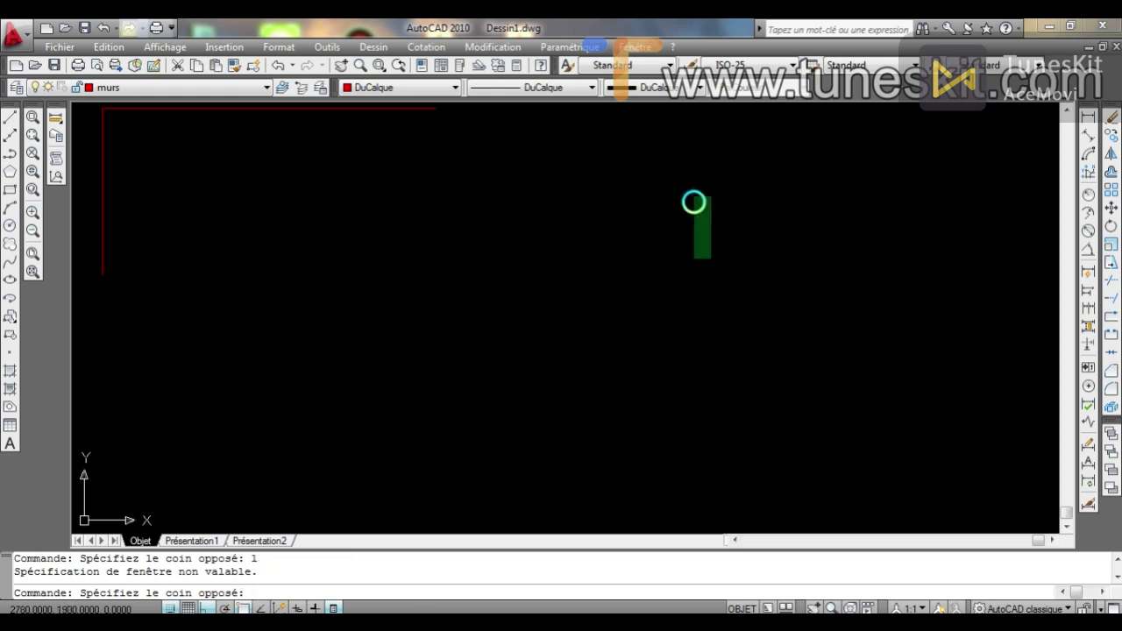
pyautogui.click(690, 207)
# Draw a freehand stepped outline of connected horizontal and vertical lines in the empty area with the Line command in Ortho mode.
pyautogui.write('l')
pyautogui.press('Return')
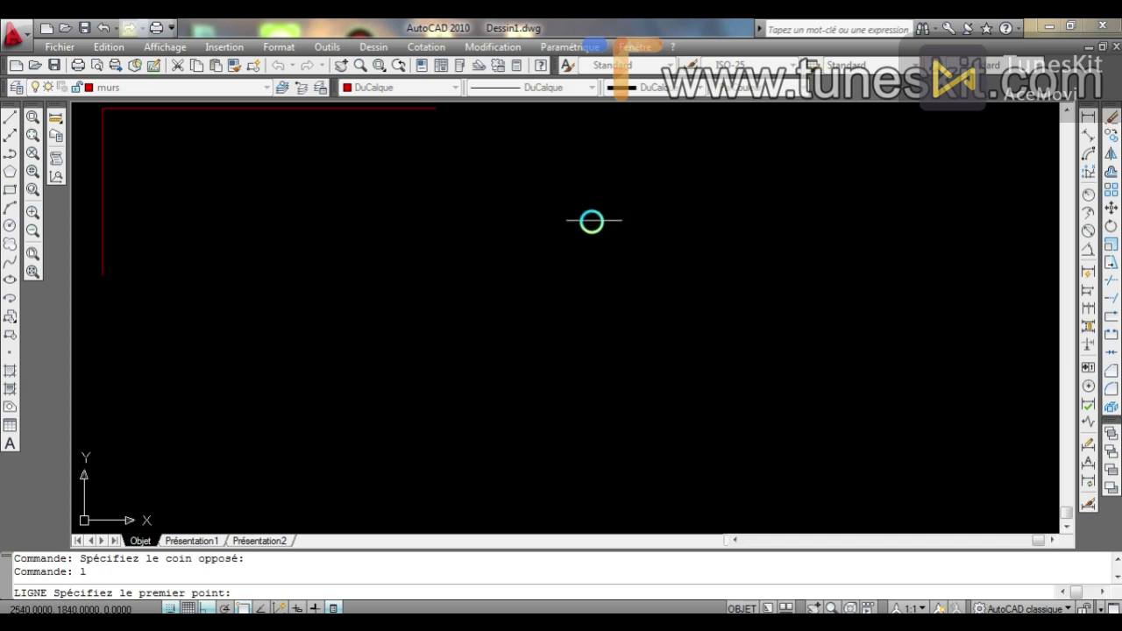
pyautogui.click(482, 220)
pyautogui.click(609, 387)
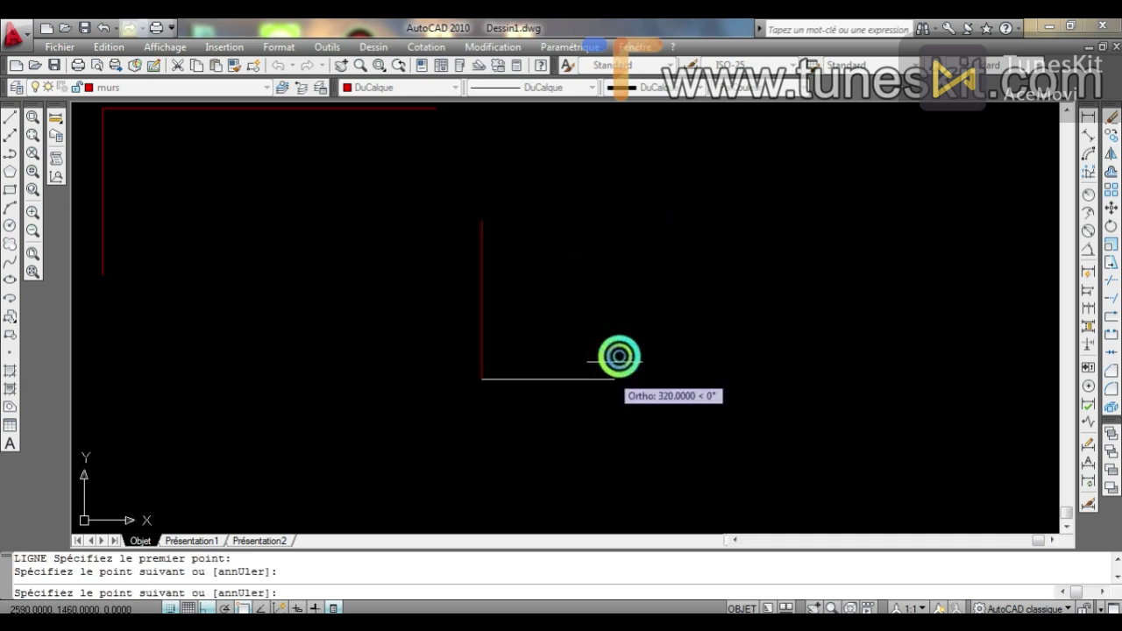
pyautogui.click(653, 367)
pyautogui.click(691, 267)
pyautogui.click(822, 204)
pyautogui.click(823, 158)
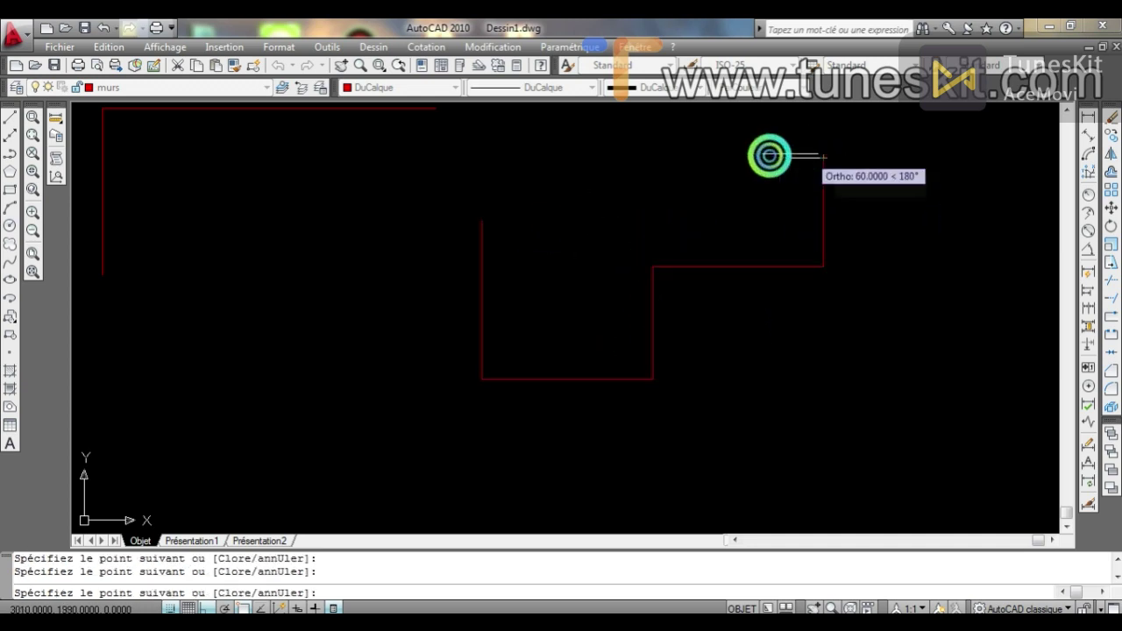
pyautogui.click(661, 158)
pyautogui.click(660, 203)
pyautogui.click(595, 204)
pyautogui.click(553, 155)
pyautogui.click(528, 154)
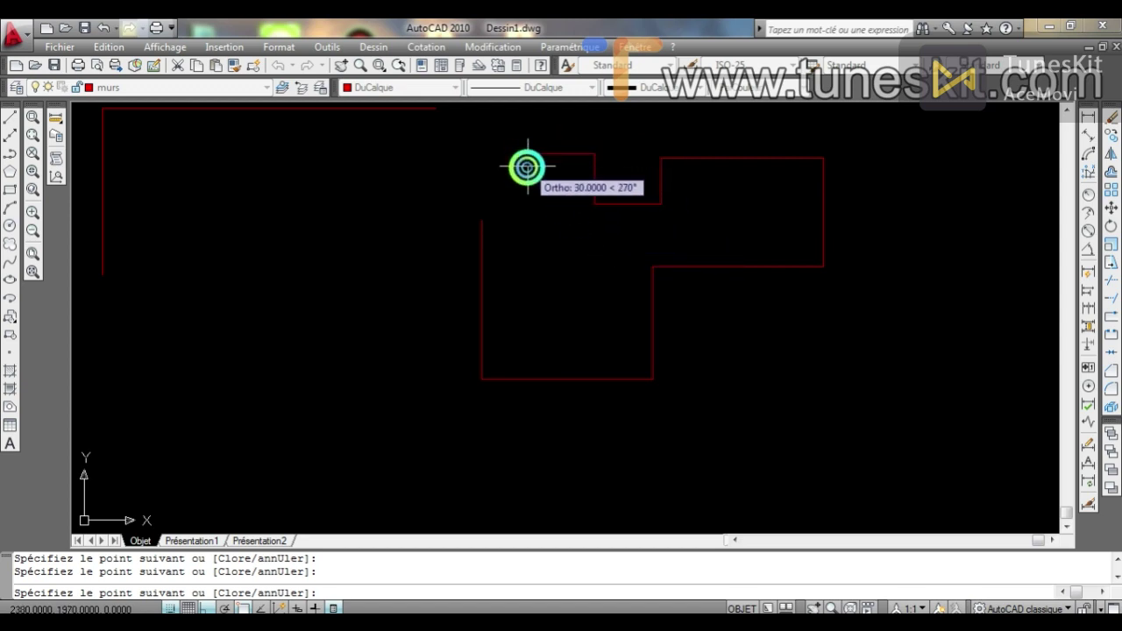
pyautogui.press('Escape')
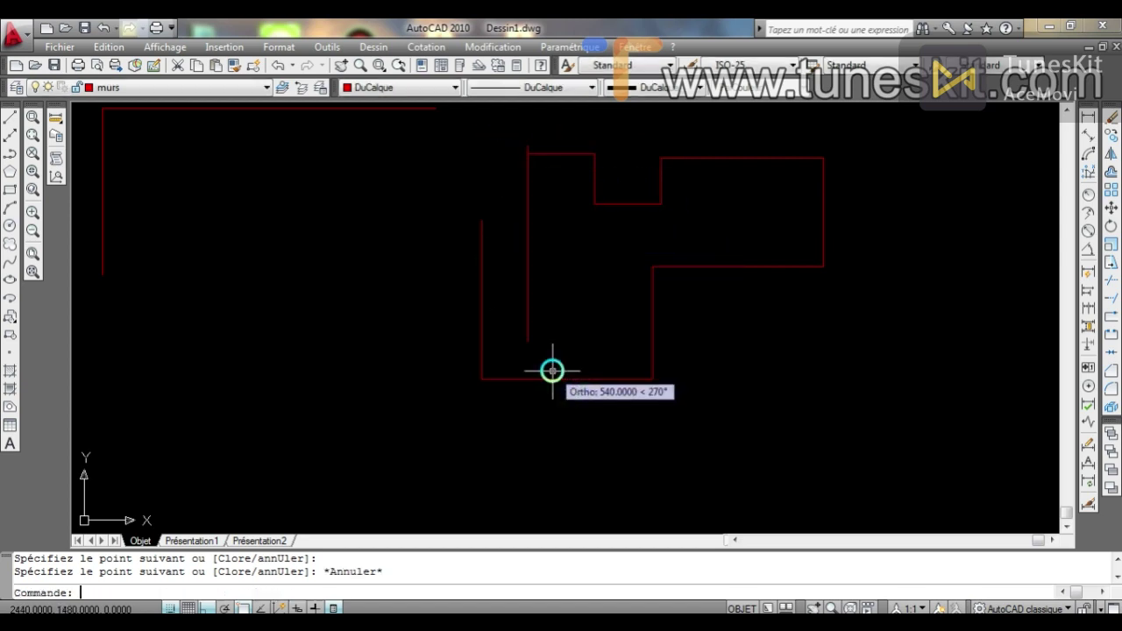
# Cut the whole freehand stepped outline out of the drawing.
pyautogui.click(839, 134)
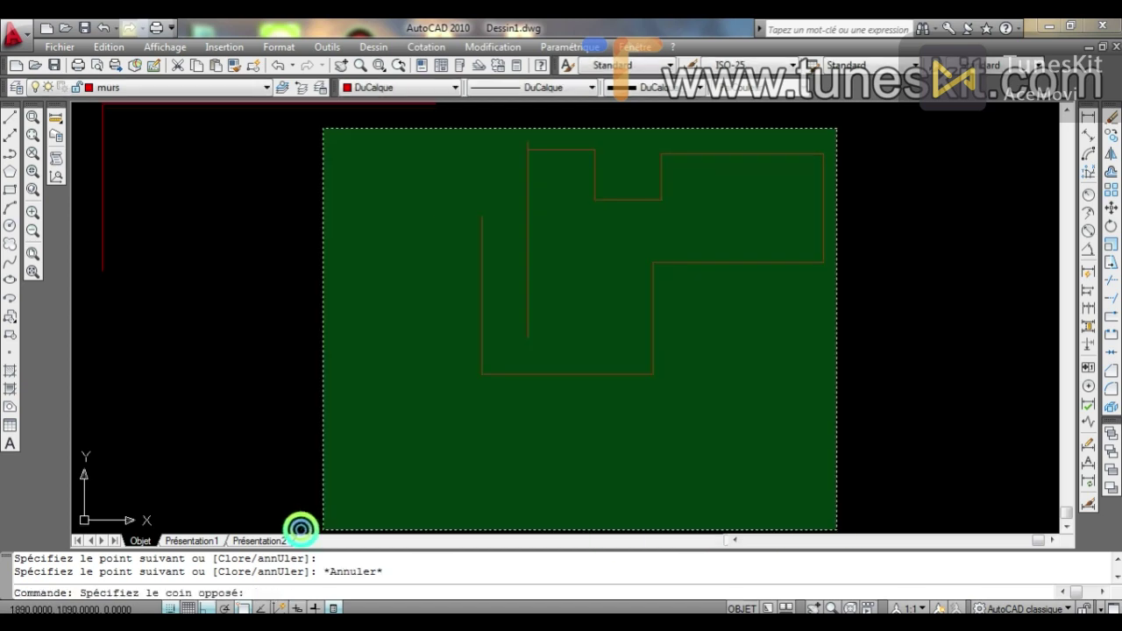
pyautogui.click(330, 498)
pyautogui.rightClick(548, 360)
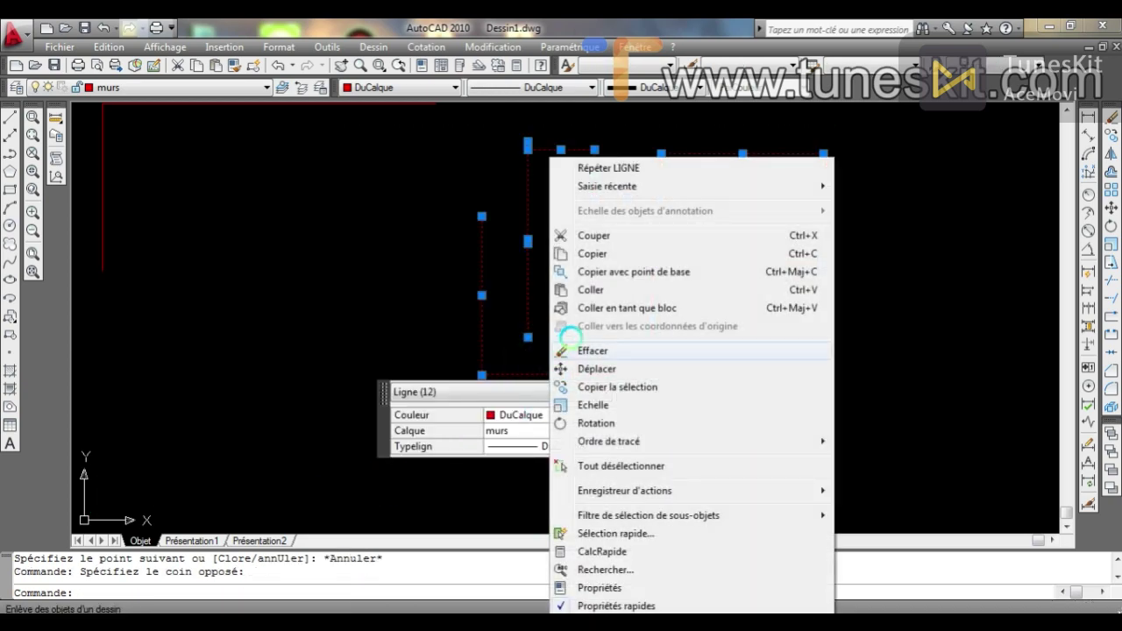
pyautogui.click(583, 236)
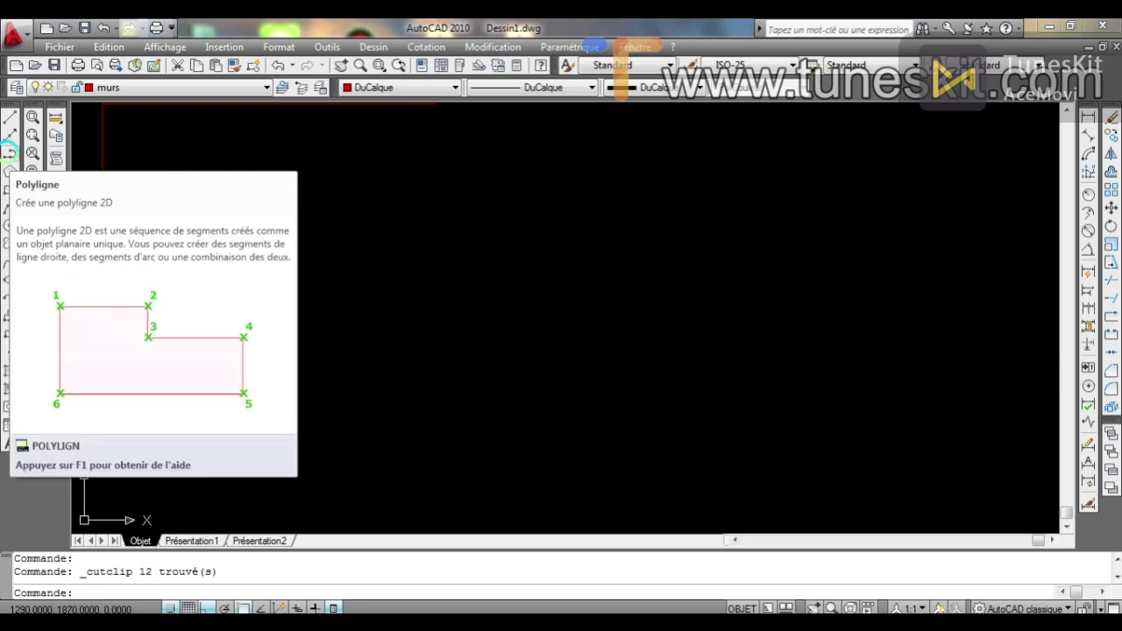
pyautogui.click(8, 151)
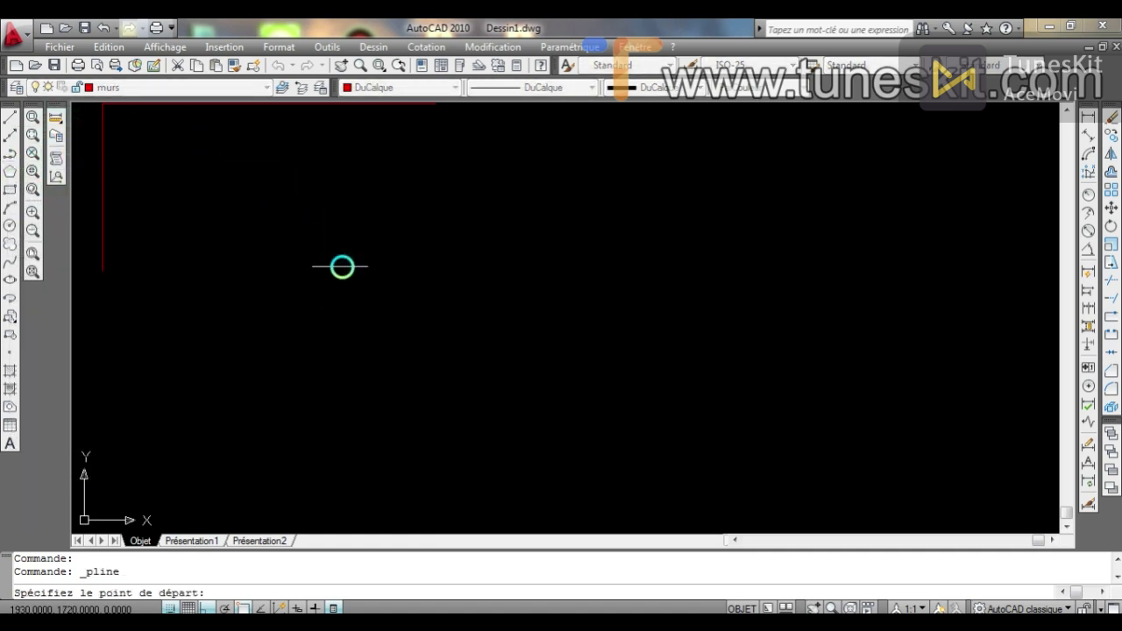
pyautogui.click(340, 271)
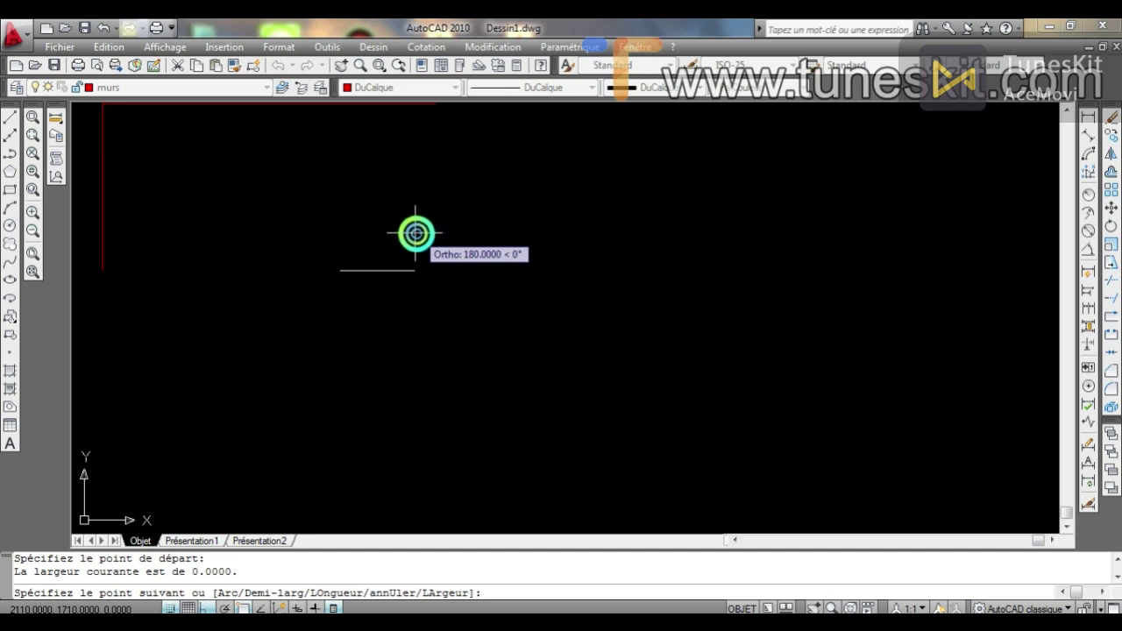
pyautogui.press('F8')
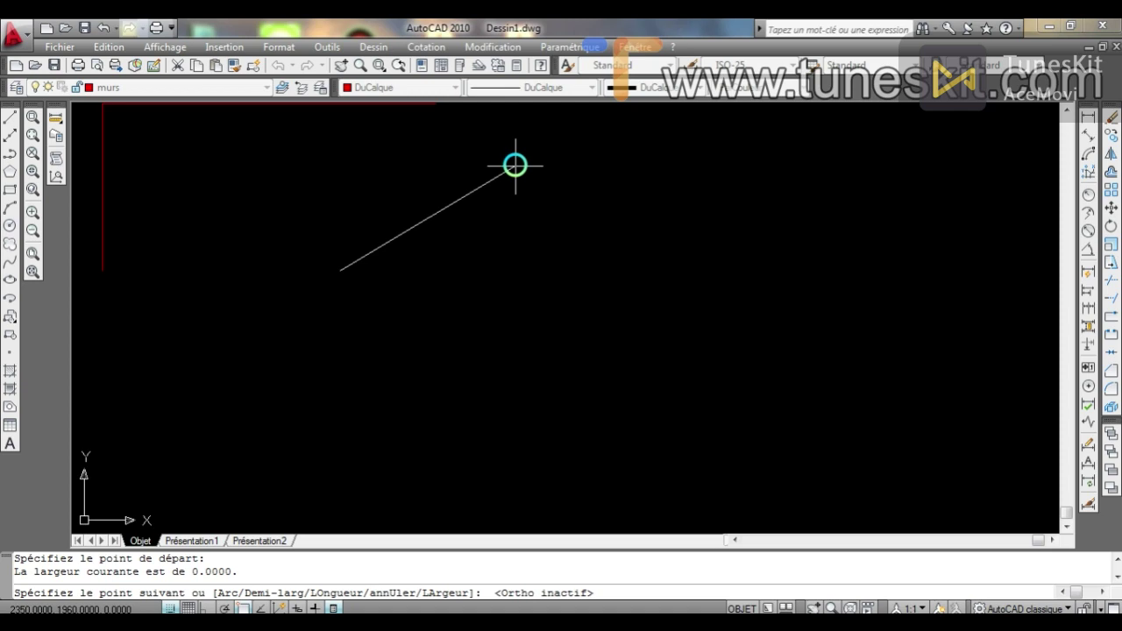
pyautogui.write('@60<45')
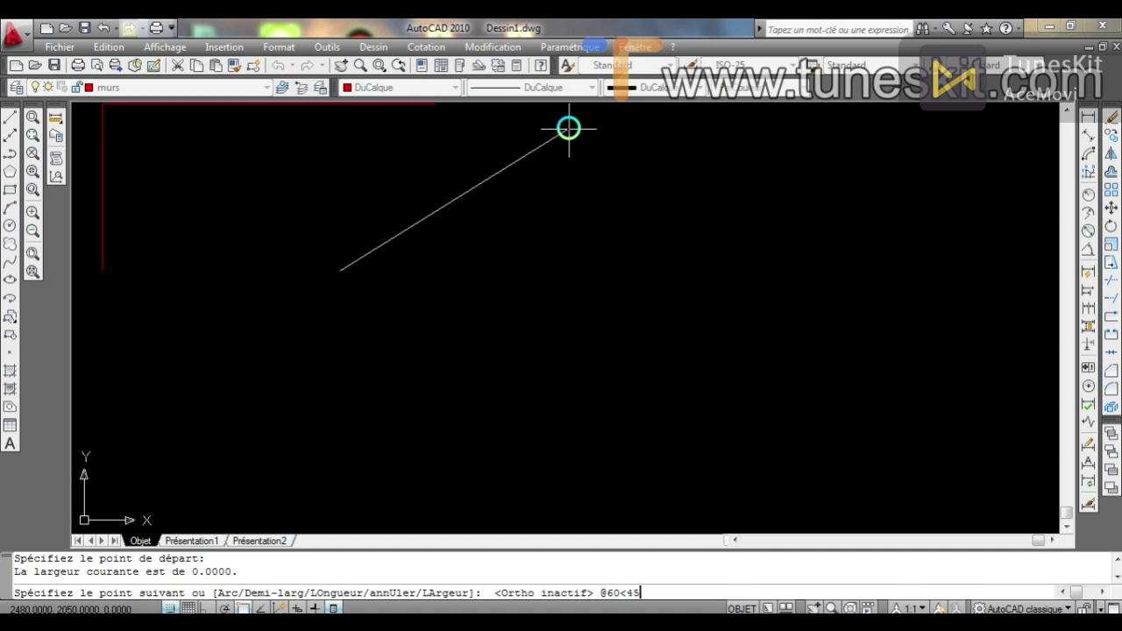
pyautogui.press('Return')
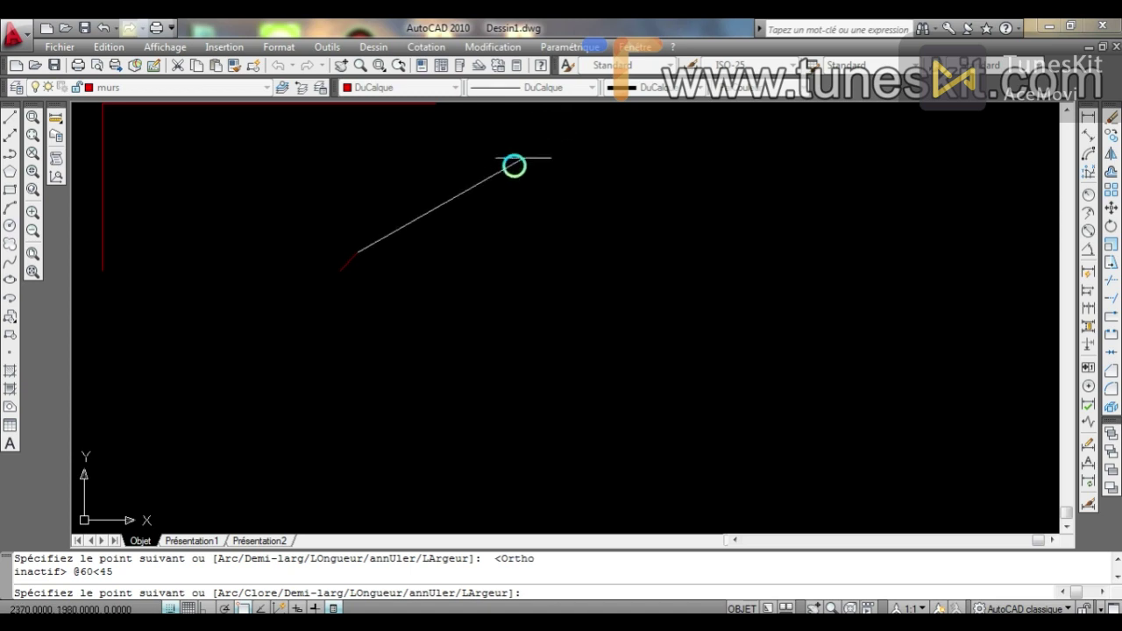
pyautogui.press('Escape')
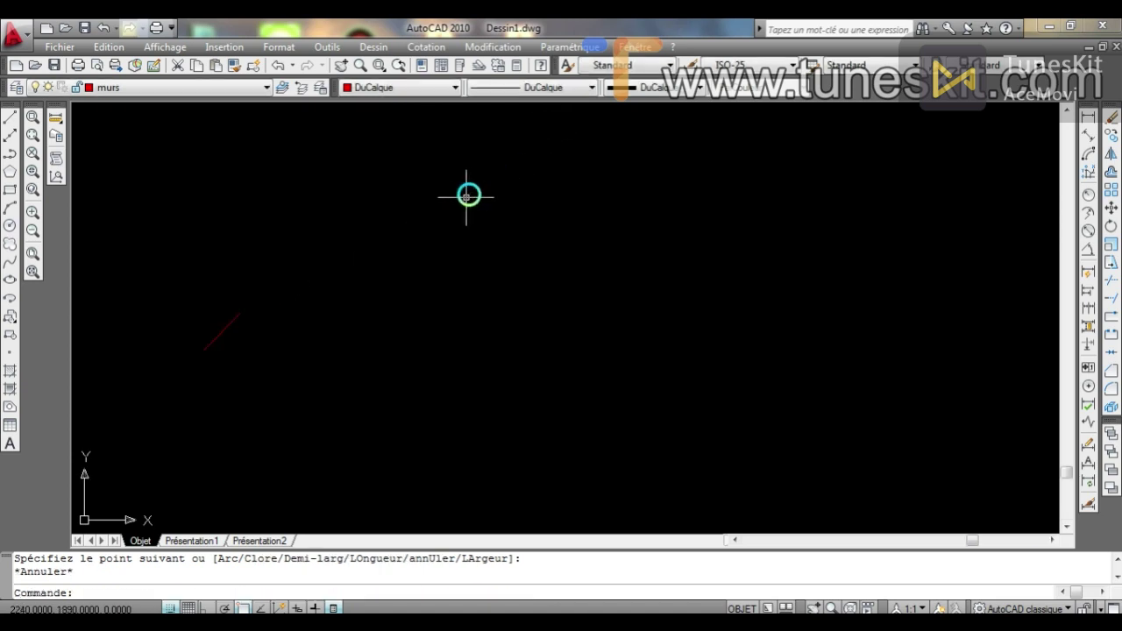
# Select the angled polyline with a crossing window to check its object type, and close the quick properties display.
pyautogui.click(263, 306)
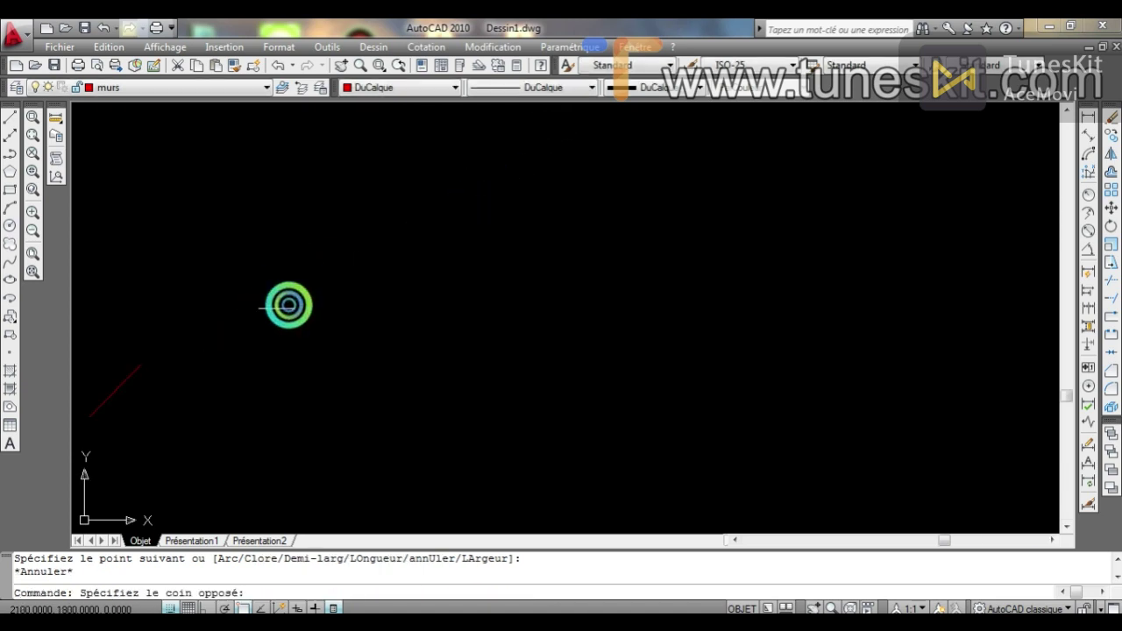
pyautogui.moveTo(286, 304)
pyautogui.mouseDown(button='middle')
pyautogui.moveTo(594, 304)
pyautogui.moveTo(687, 266)
pyautogui.mouseUp(button='middle')
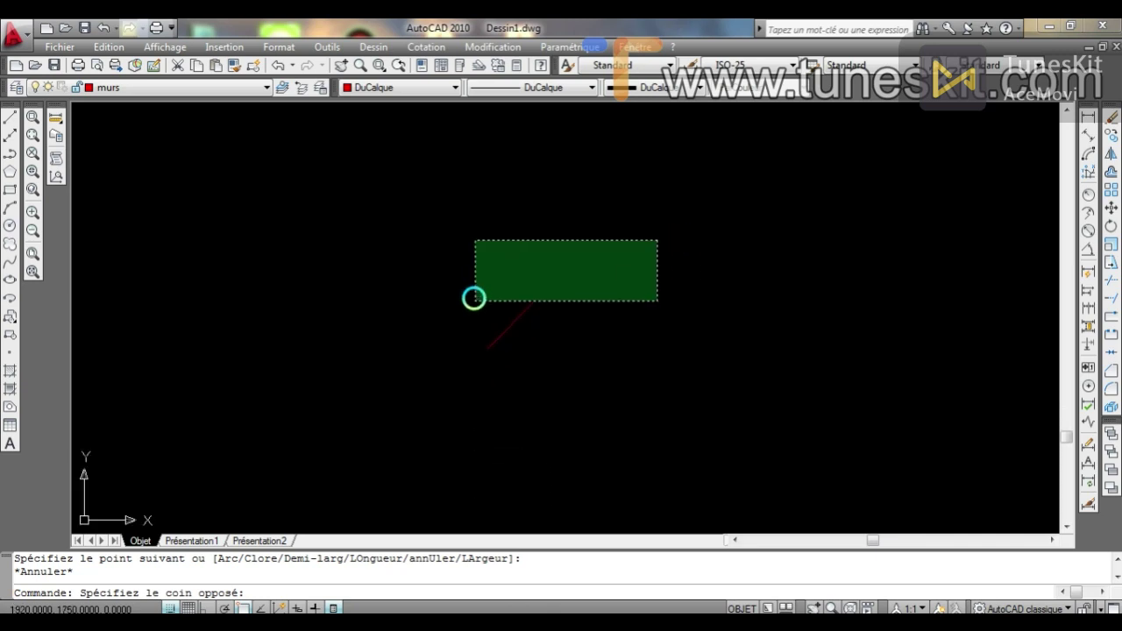
pyautogui.click(464, 351)
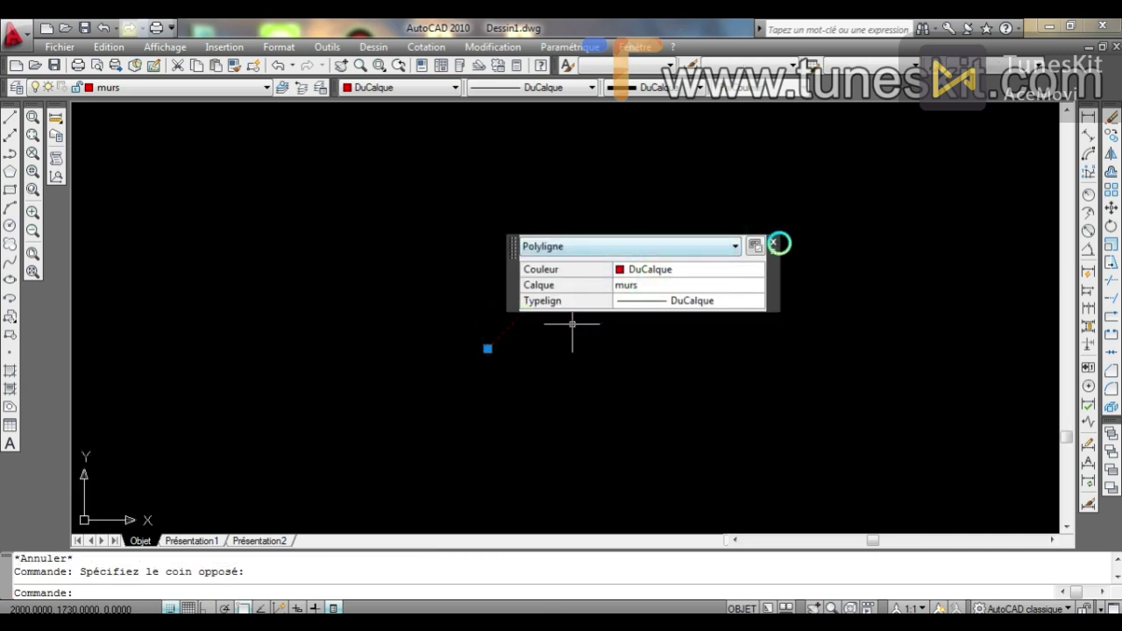
pyautogui.click(772, 240)
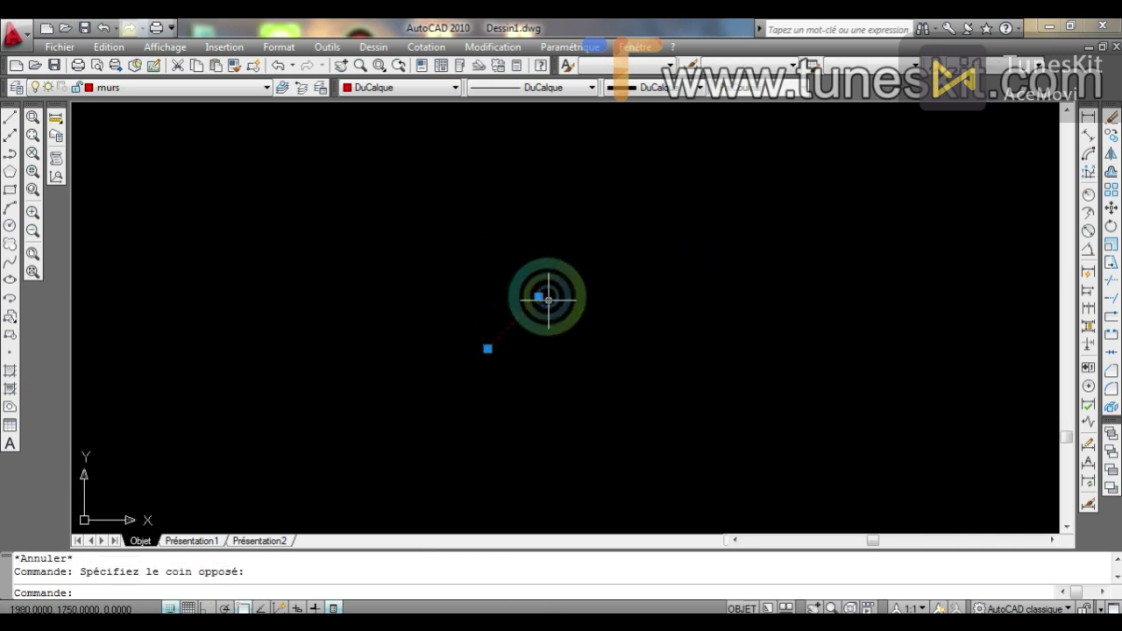
# Measure the distance along the angled polyline, starting from its lower endpoint.
pyautogui.click(54, 117)
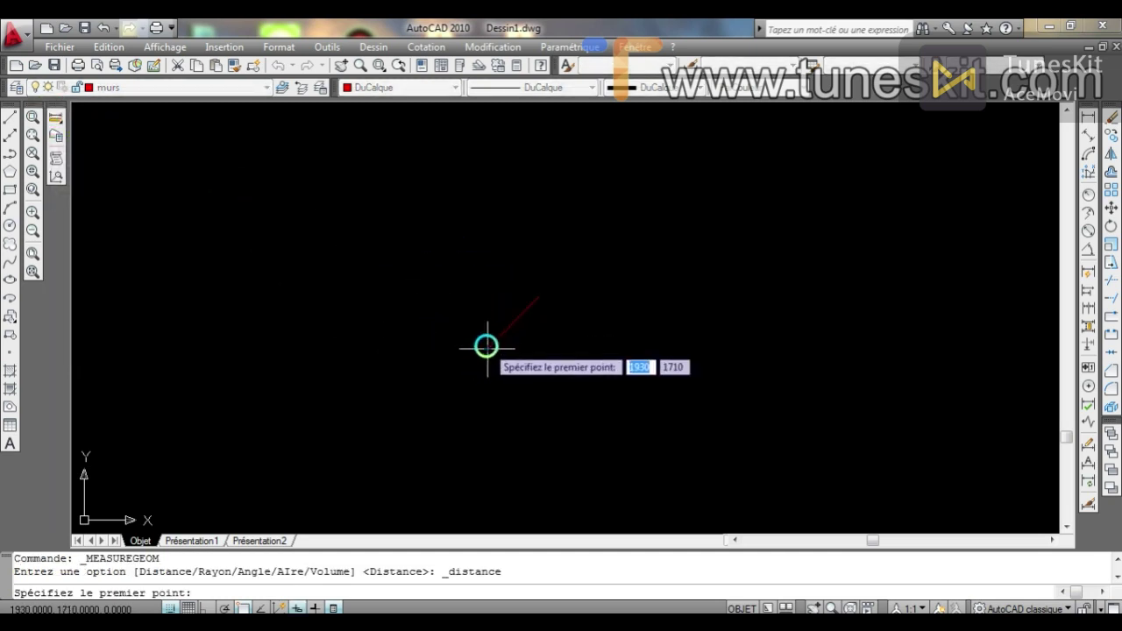
pyautogui.click(485, 348)
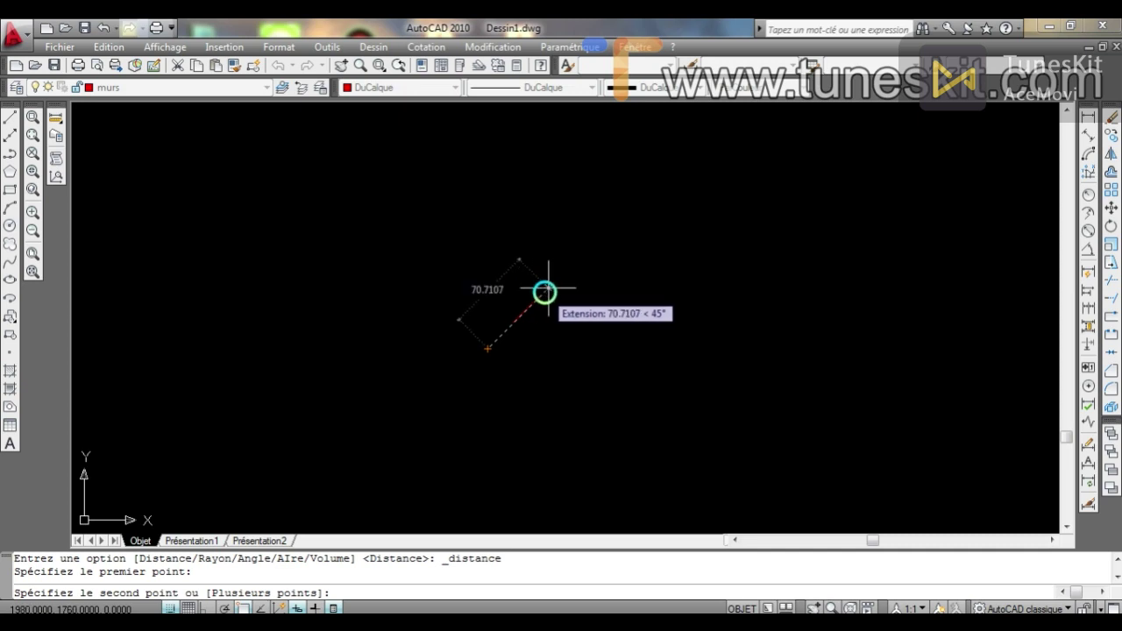
pyautogui.press('Escape')
# Cut the angled polyline out of the drawing.
pyautogui.moveTo(547, 279); pyautogui.dragTo(509, 334)
pyautogui.rightClick(510, 334)
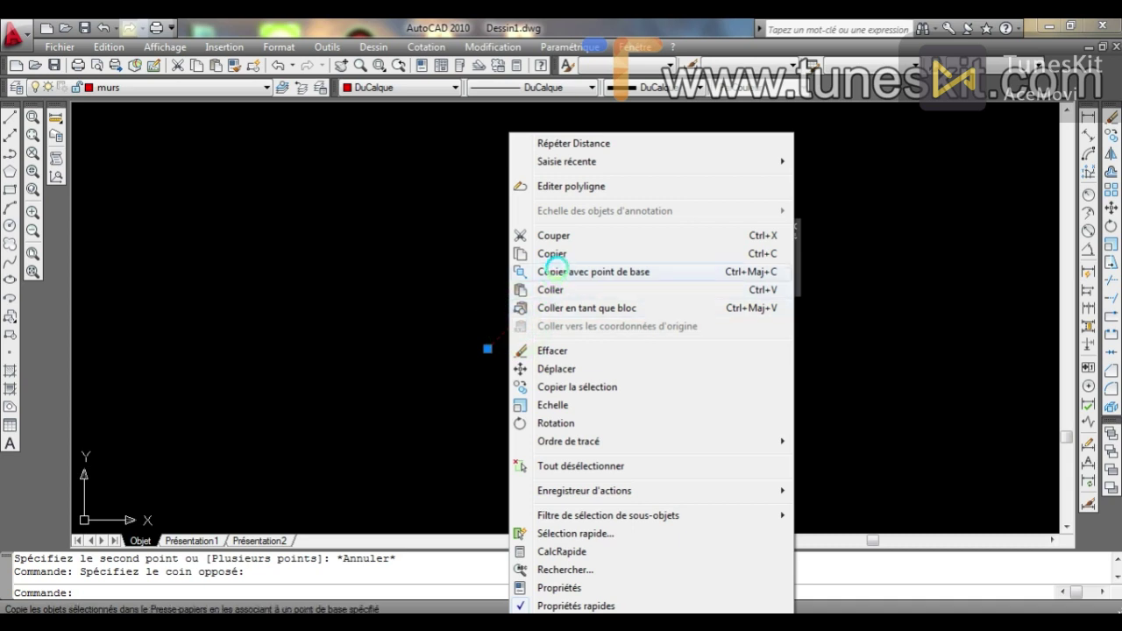
pyautogui.click(554, 235)
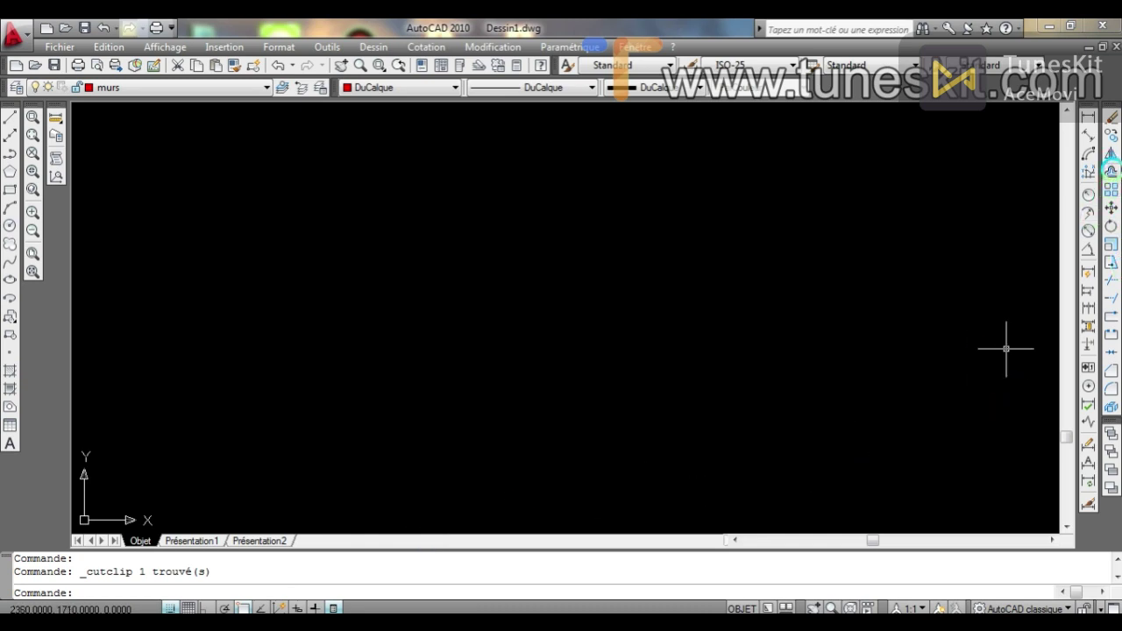
# Draw a single horizontal line across the upper part of the empty drawing area with the Line command.
pyautogui.click(10, 111)
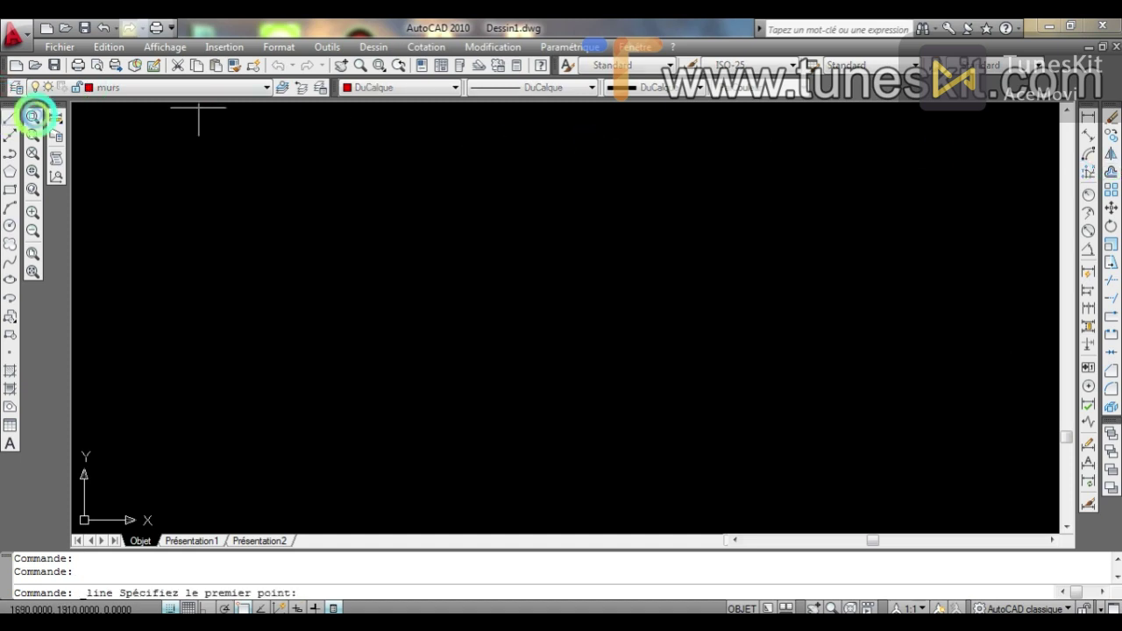
pyautogui.click(496, 146)
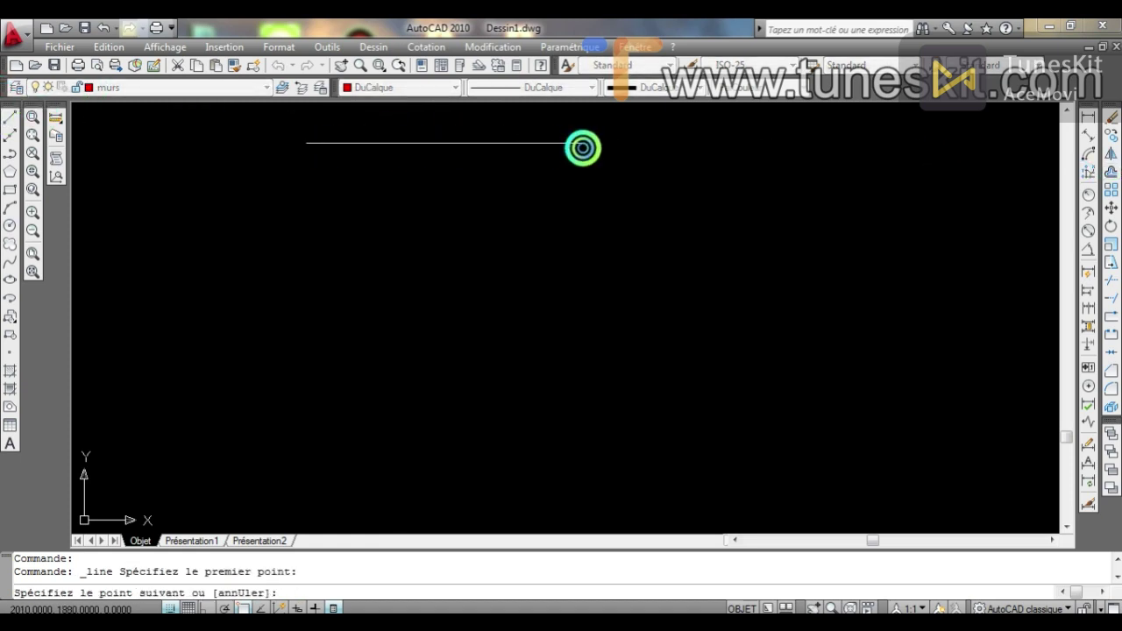
pyautogui.click(585, 142)
pyautogui.press('Escape')
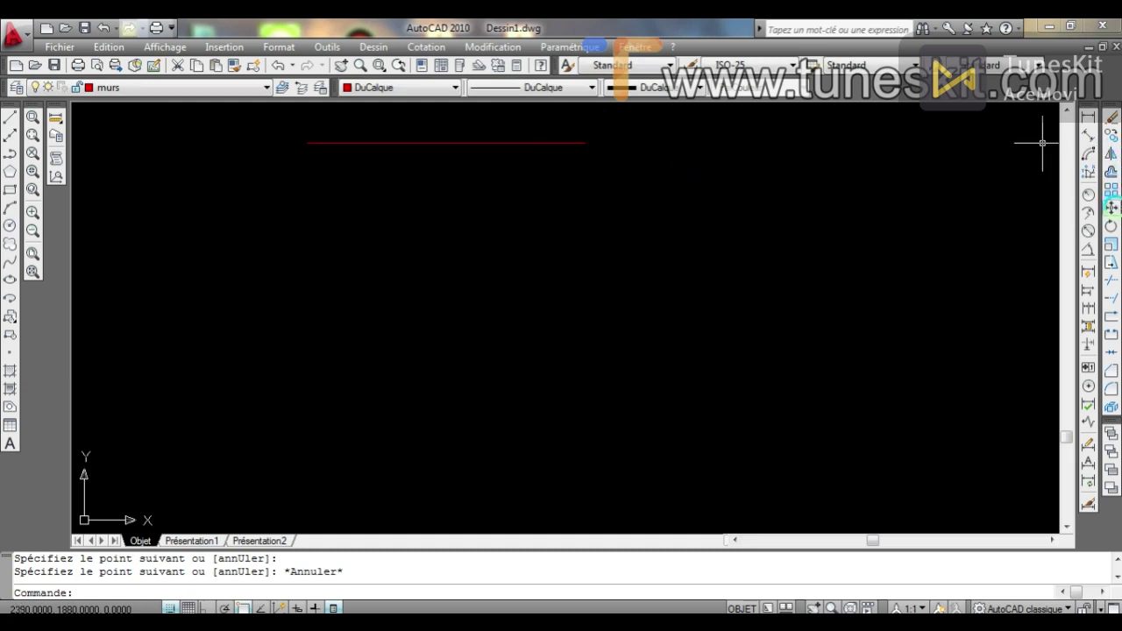
# Offset the horizontal line by 100 to create a parallel copy below it.
pyautogui.click(1110, 172)
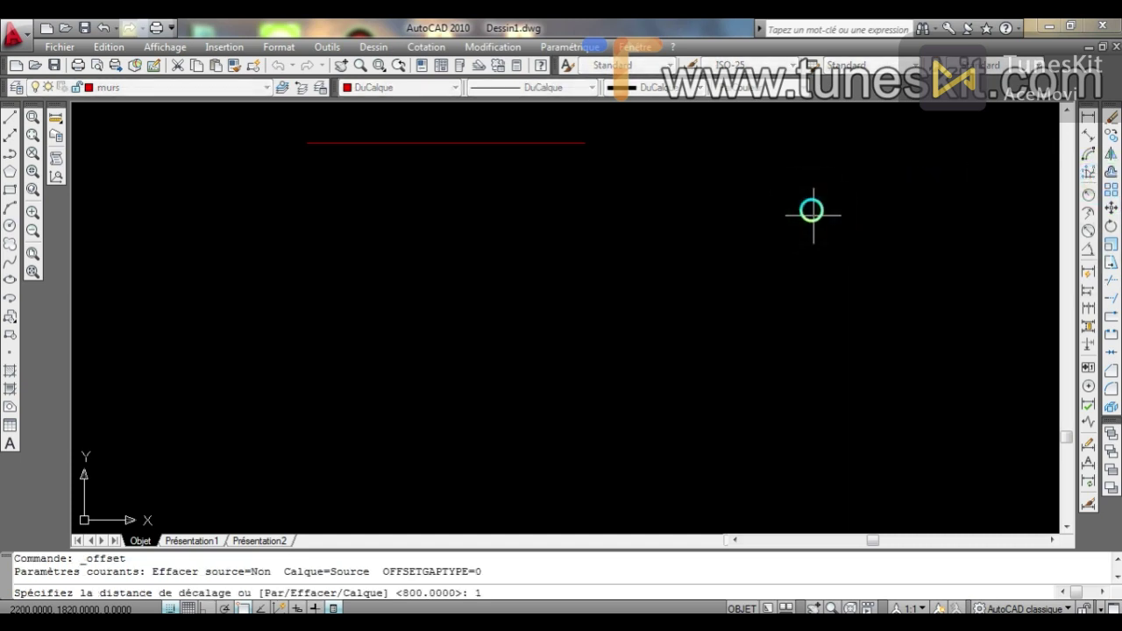
pyautogui.press('Return')
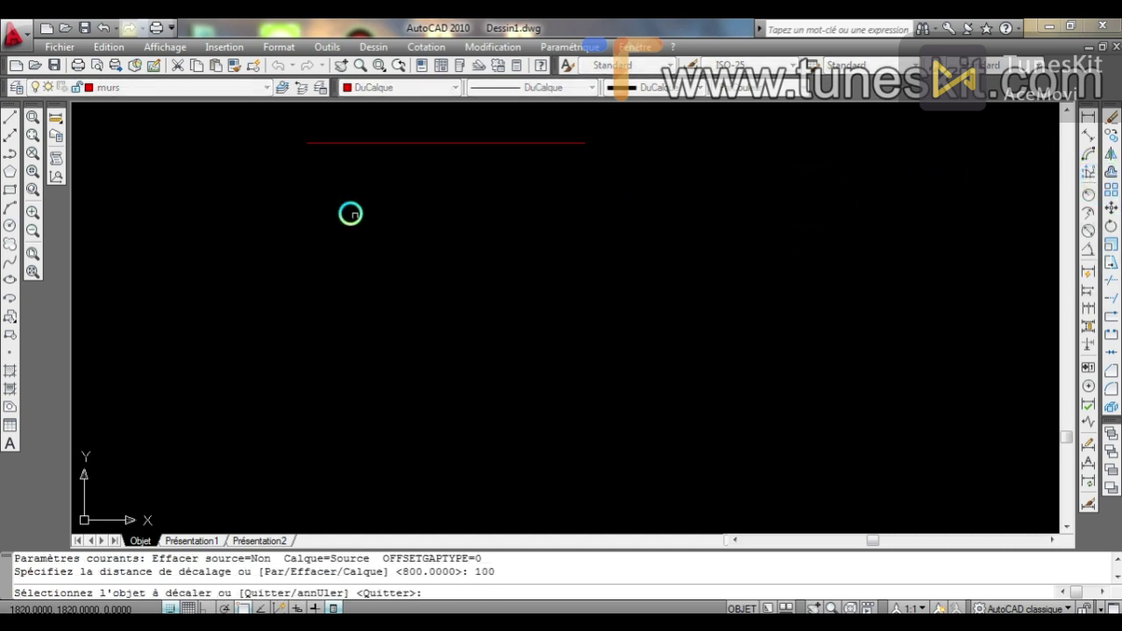
pyautogui.click(378, 139)
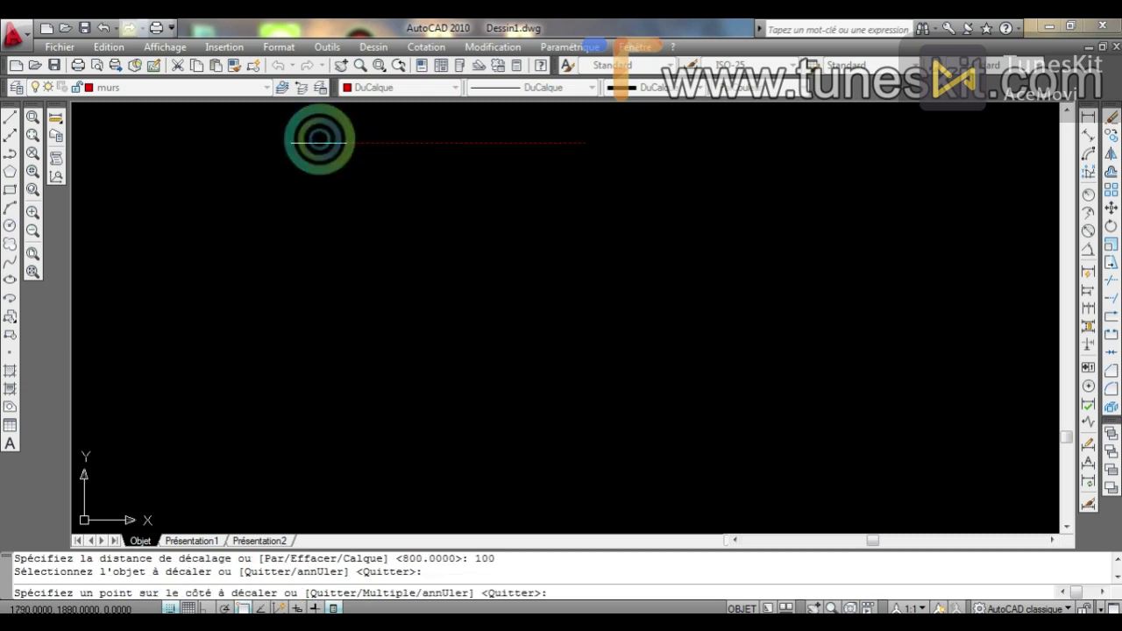
pyautogui.click(326, 175)
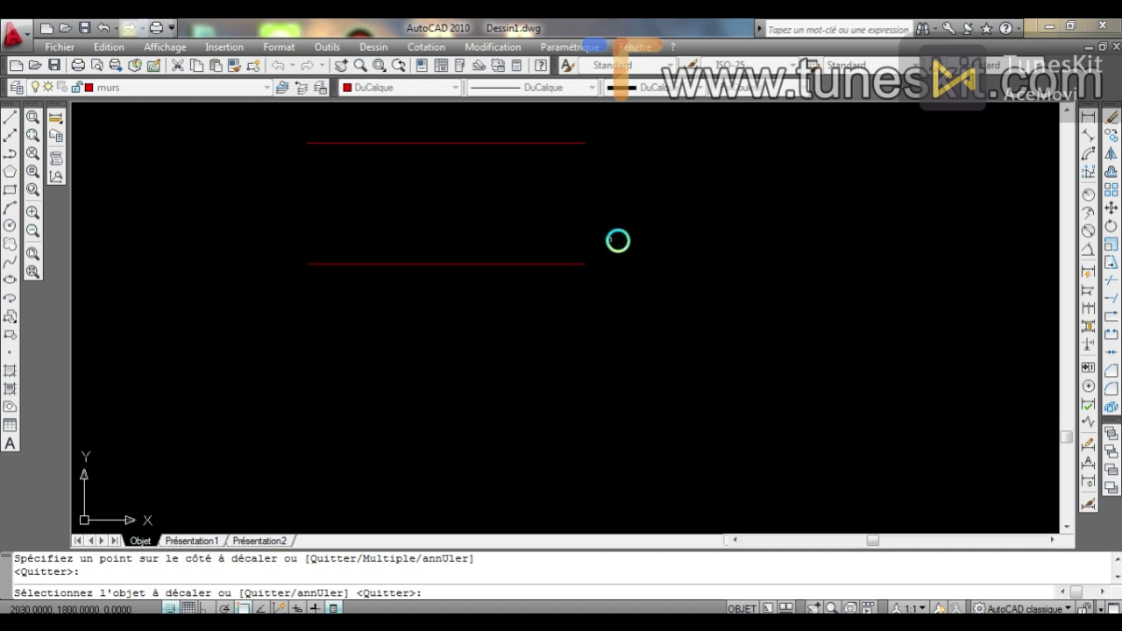
# Draw a slightly downward-sloping line to the right of the upper horizontal line, leaving a gap between them.
pyautogui.click(9, 117)
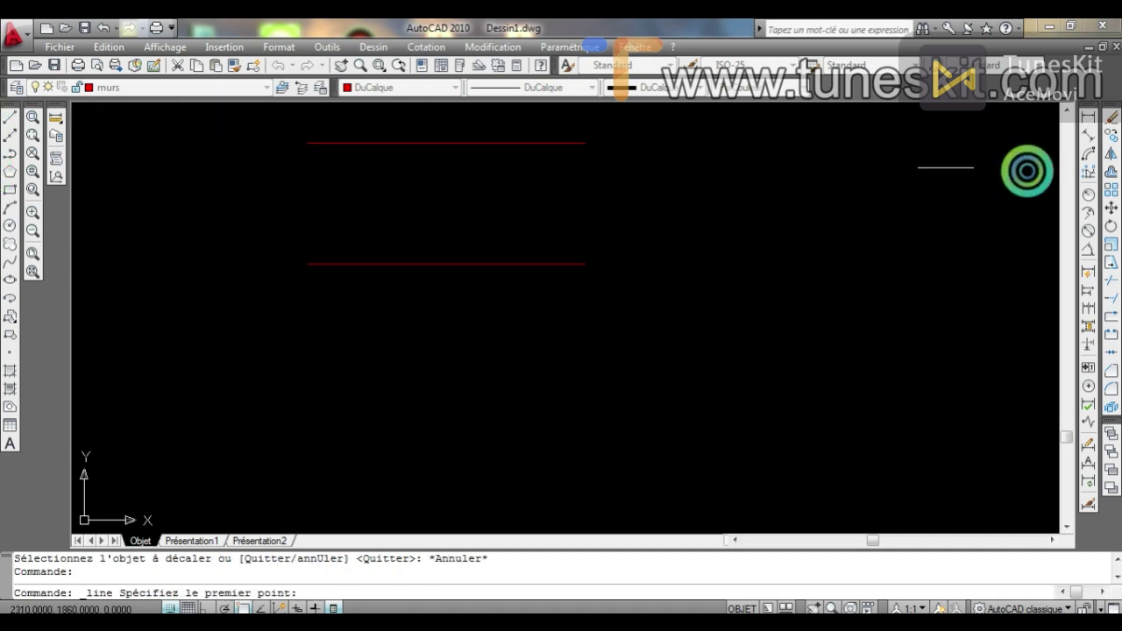
pyautogui.click(753, 143)
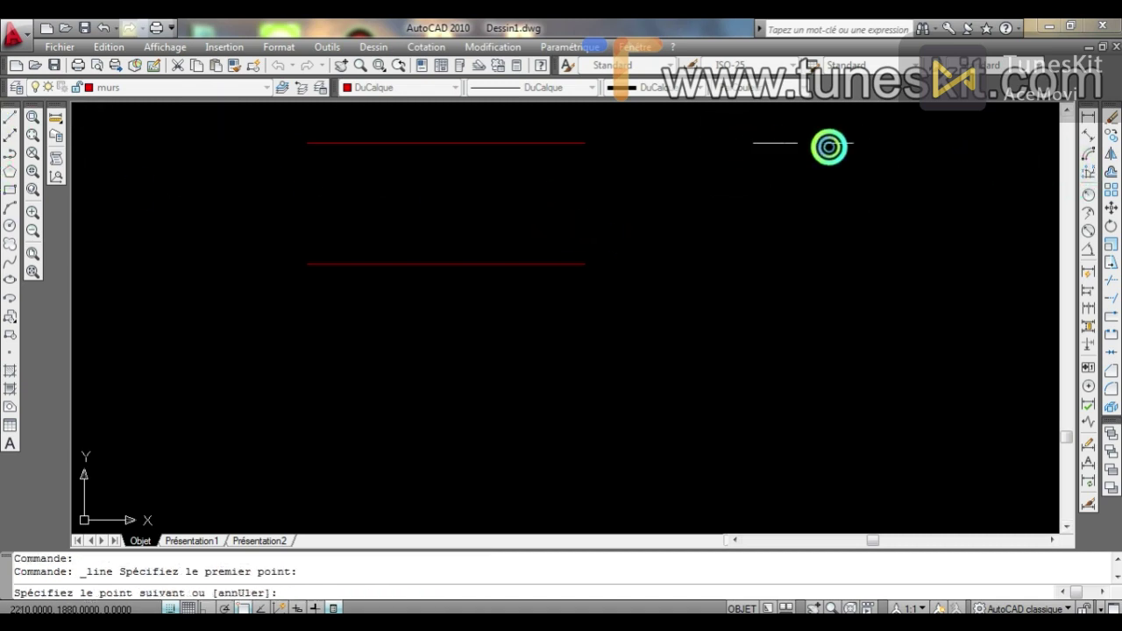
pyautogui.click(969, 156)
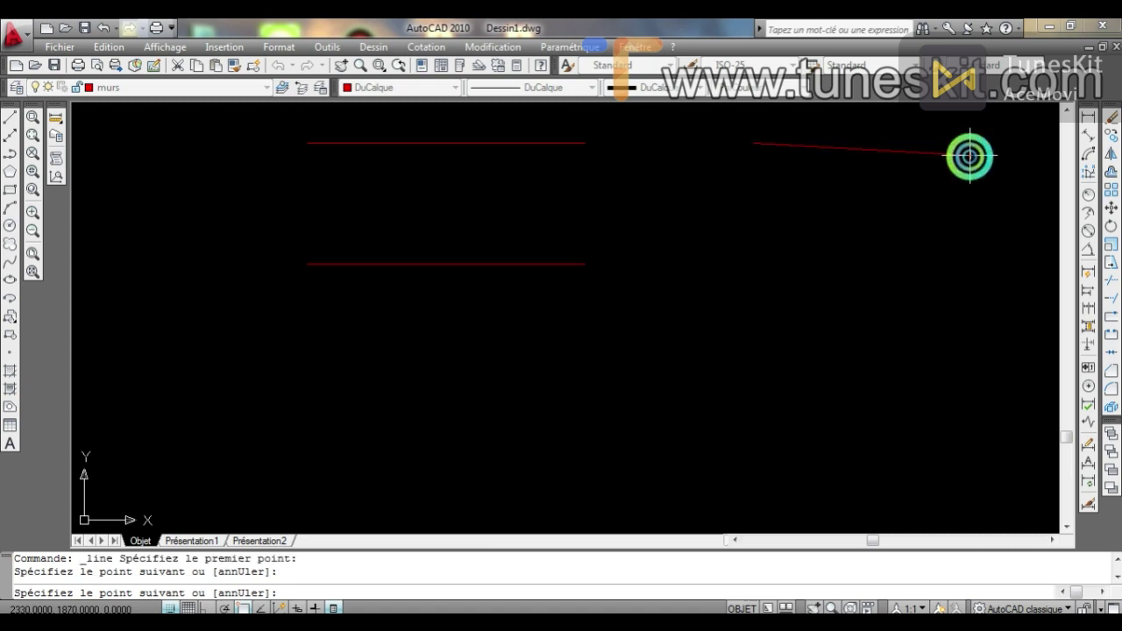
pyautogui.press('Escape')
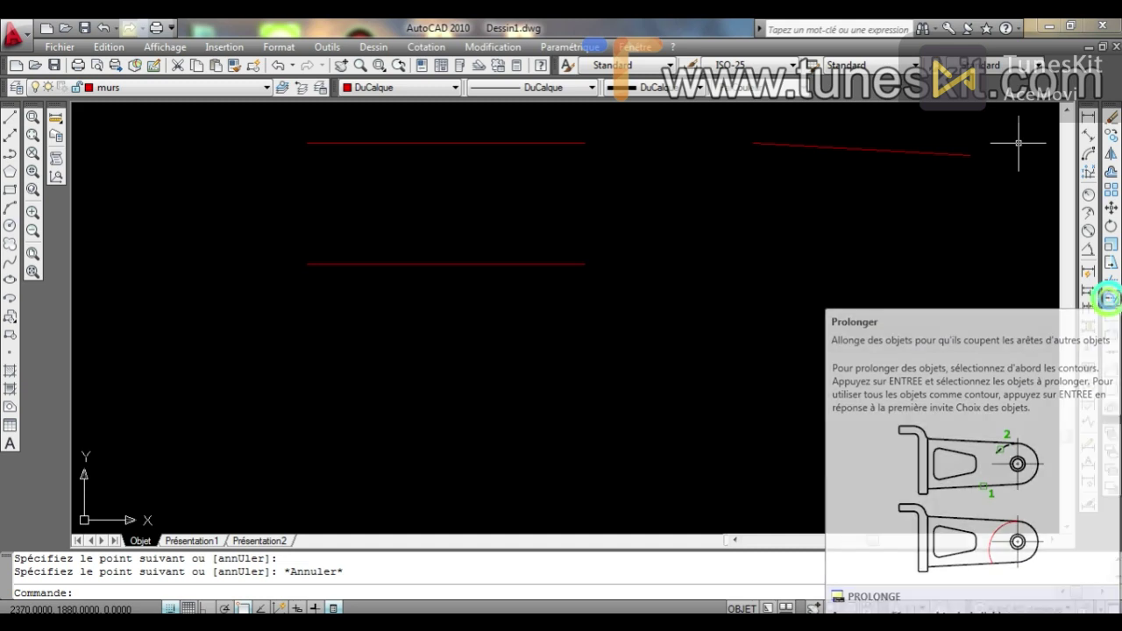
# Try to extend the upper lines across the gap, selecting the sloping line and the upper horizontal line as boundaries.
pyautogui.click(1110, 299)
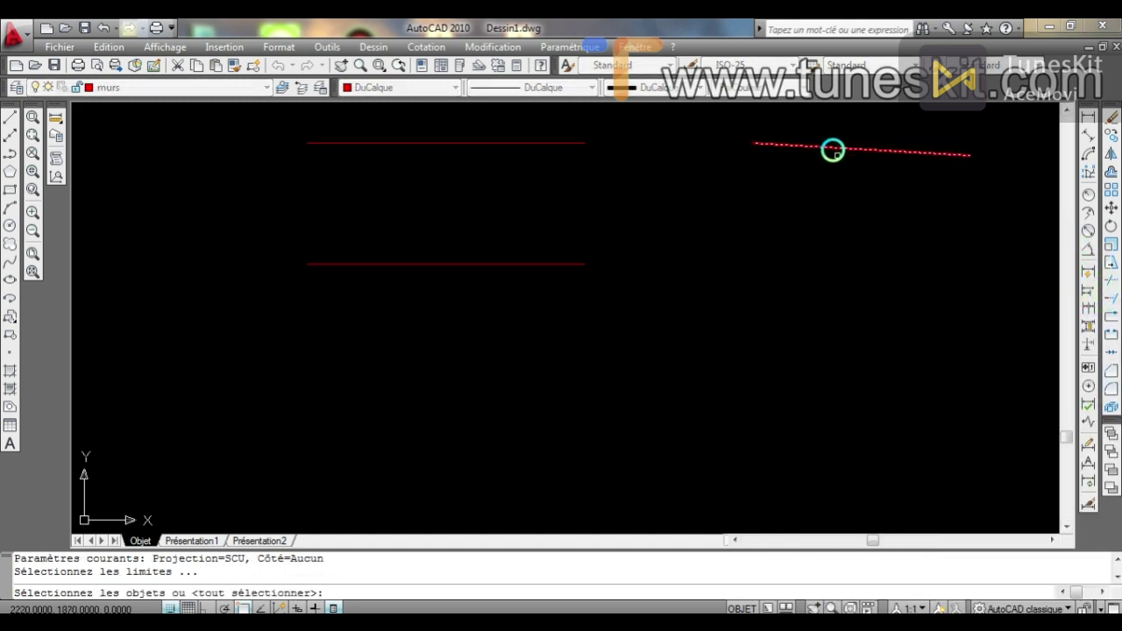
pyautogui.click(833, 150)
pyautogui.click(797, 144)
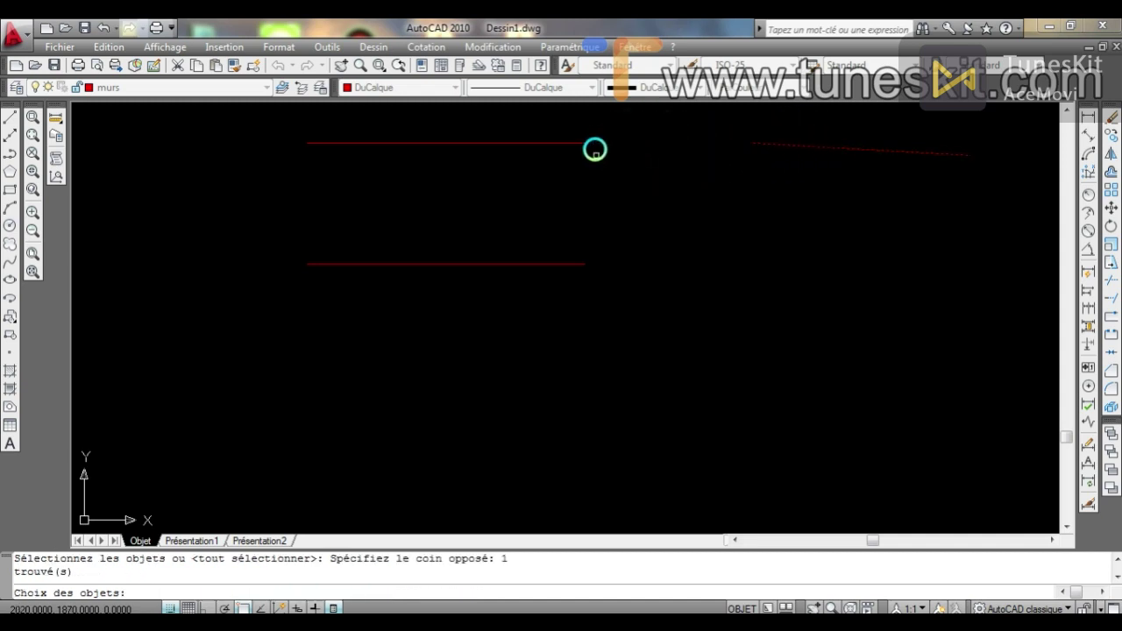
pyautogui.click(579, 143)
pyautogui.rightClick(711, 139)
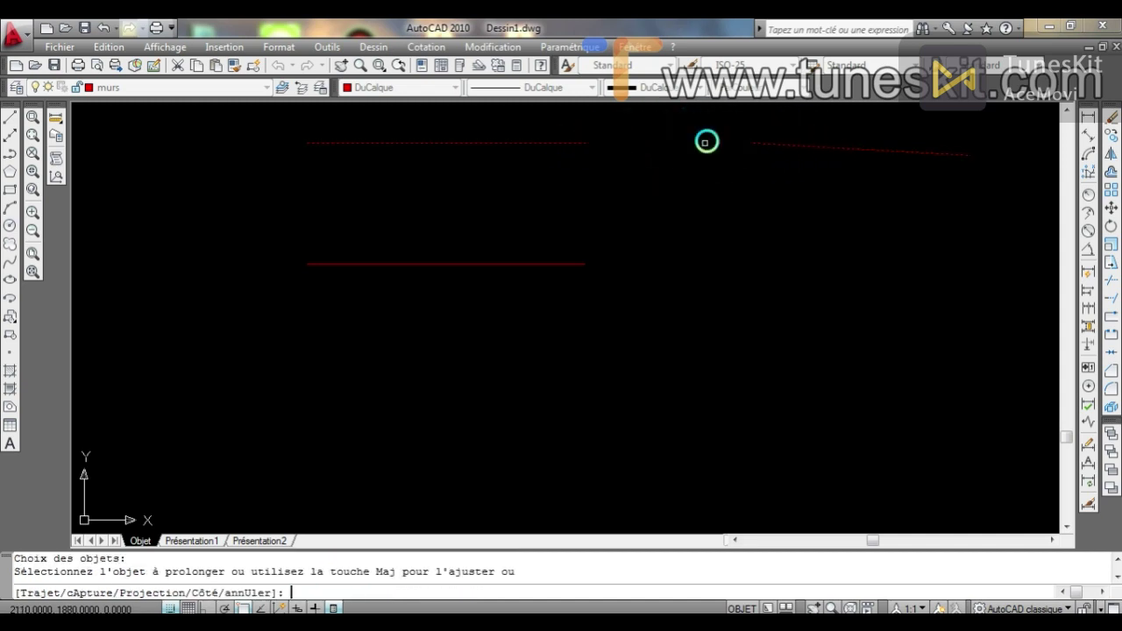
pyautogui.rightClick(703, 140)
pyautogui.click(743, 150)
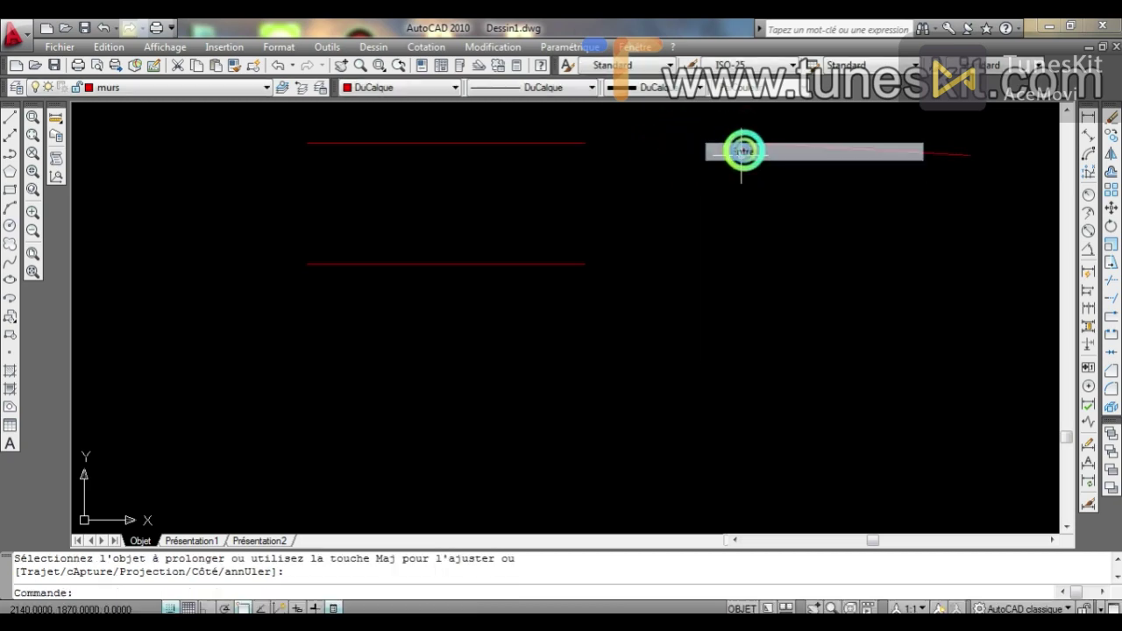
pyautogui.click(826, 143)
pyautogui.rightClick(866, 154)
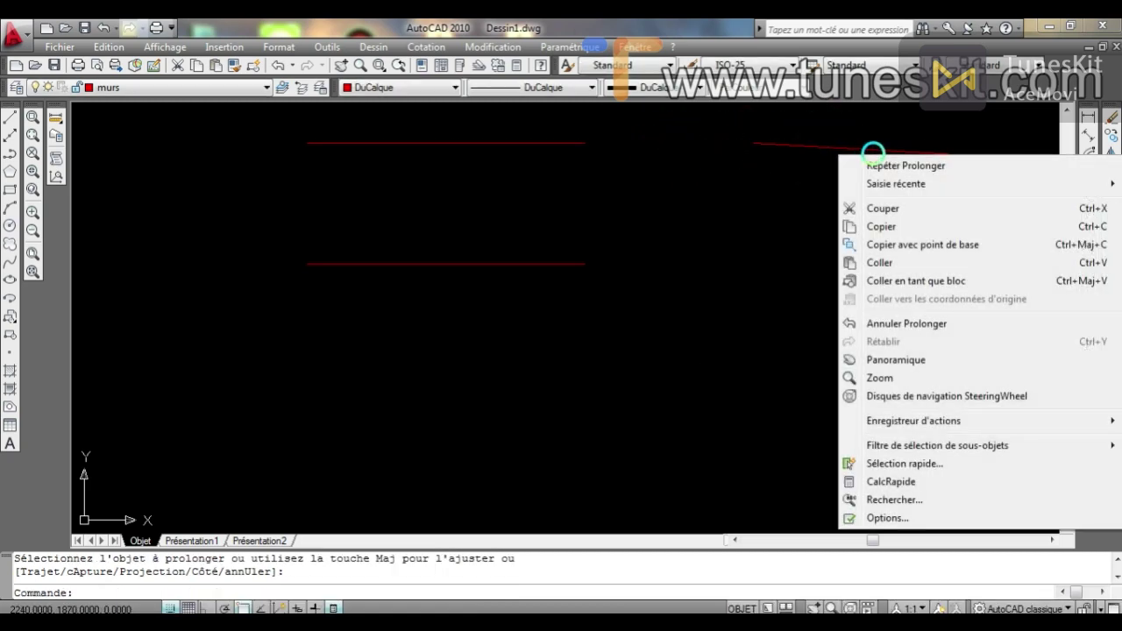
pyautogui.click(872, 155)
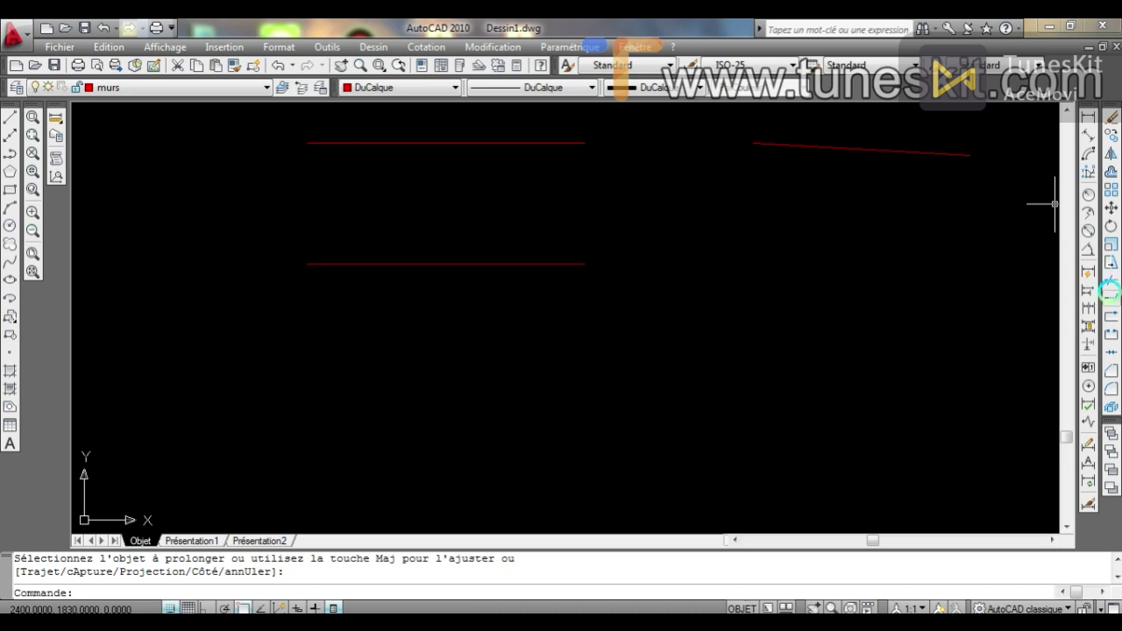
# Extend the upper horizontal line to meet the sloping line, using all objects as boundaries.
pyautogui.click(1111, 295)
pyautogui.rightClick(920, 181)
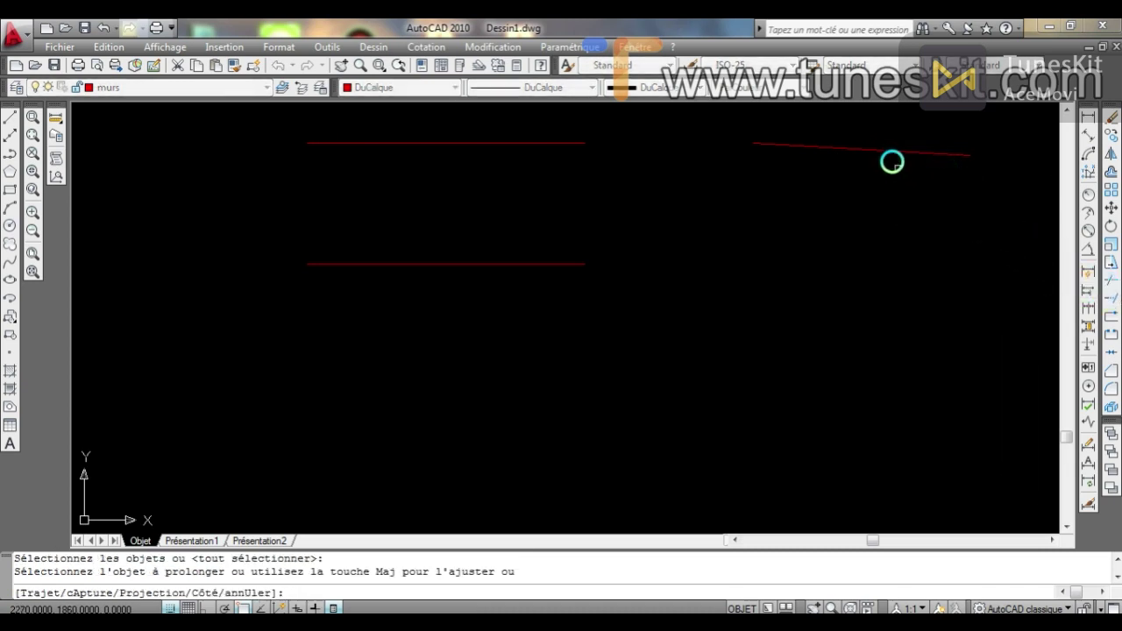
pyautogui.click(886, 150)
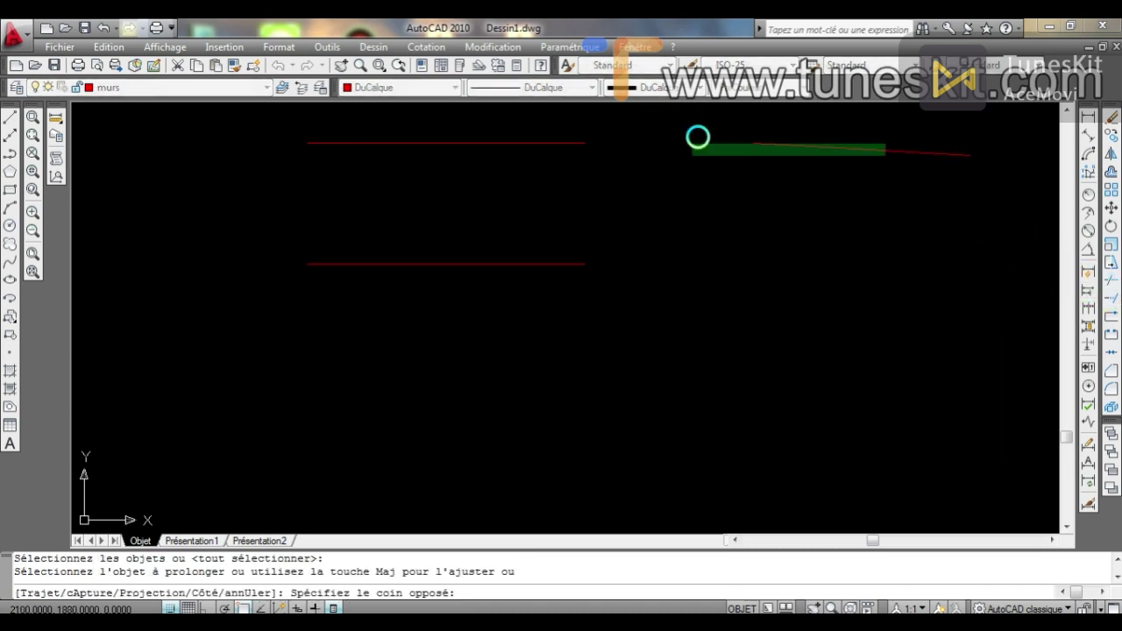
pyautogui.click(768, 140)
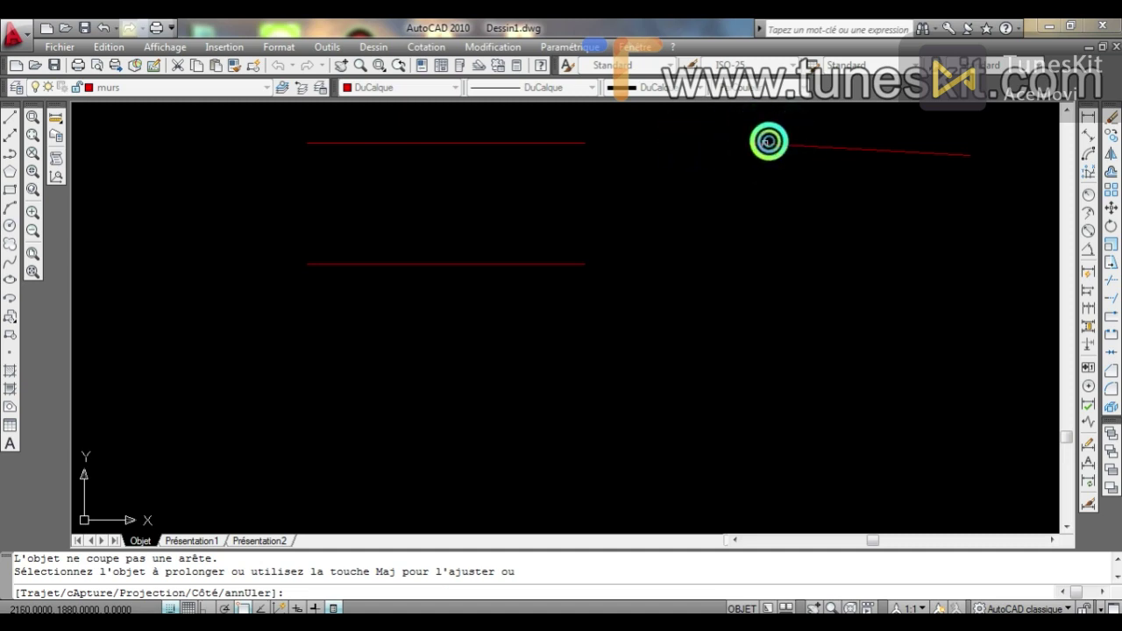
pyautogui.click(548, 142)
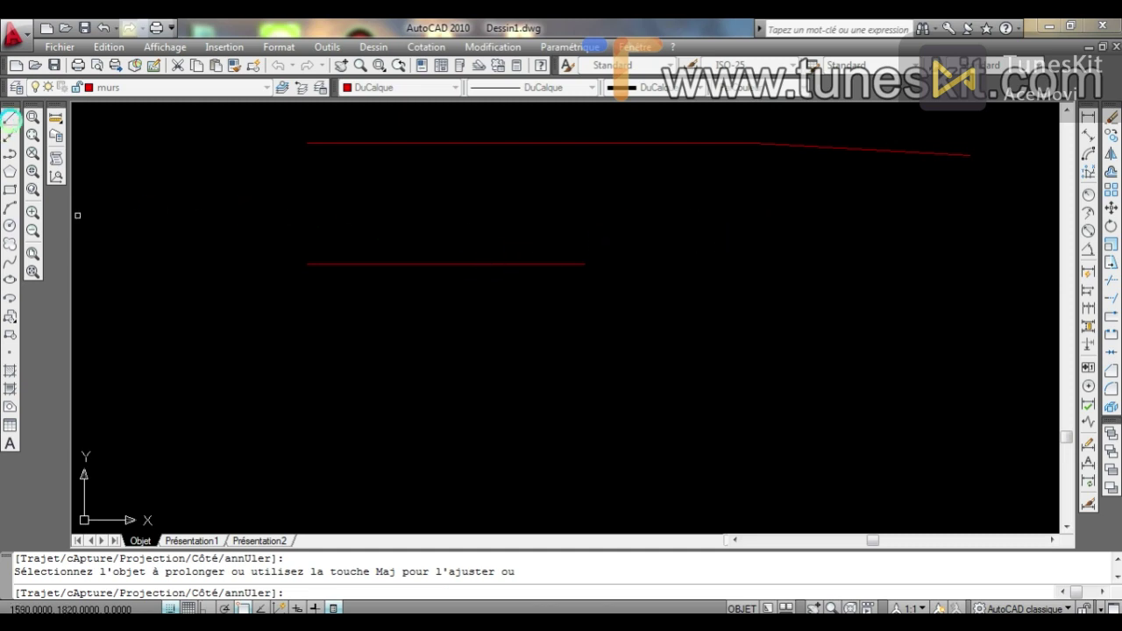
# Draw a slightly upward-sloping line to the right of the lower horizontal line, leaving a gap between them.
pyautogui.click(14, 112)
pyautogui.click(681, 263)
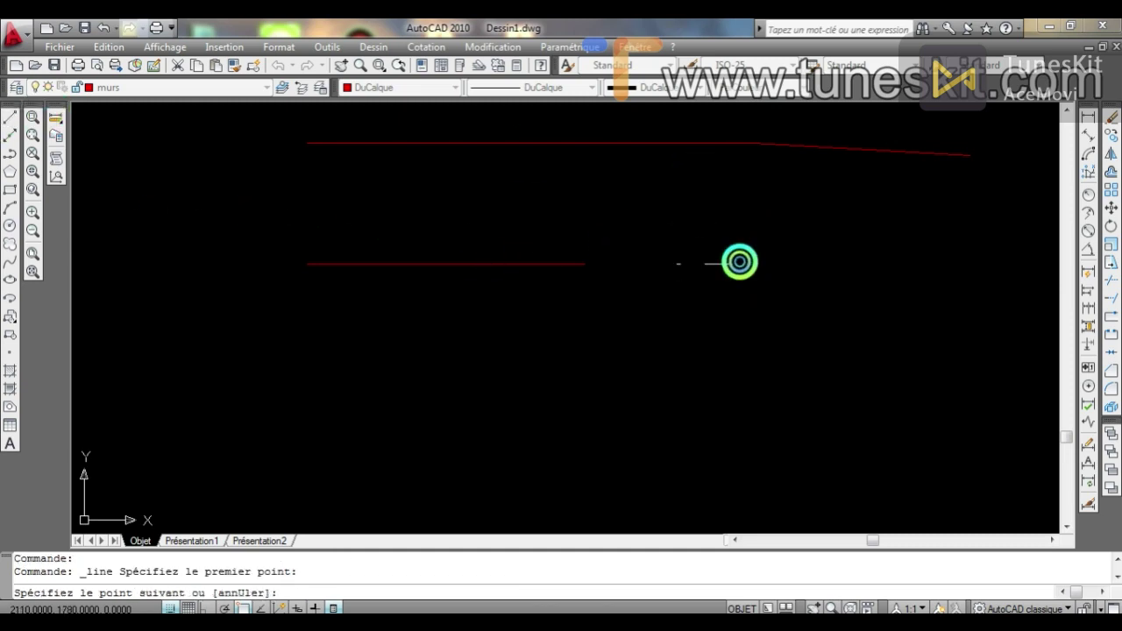
pyautogui.click(958, 251)
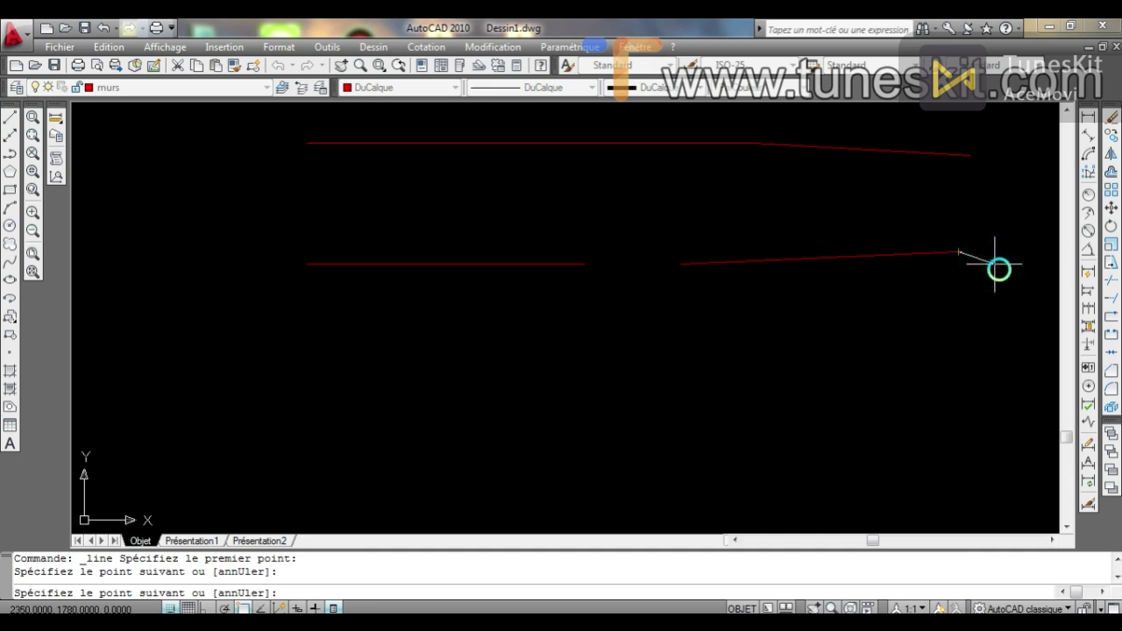
pyautogui.press('Escape')
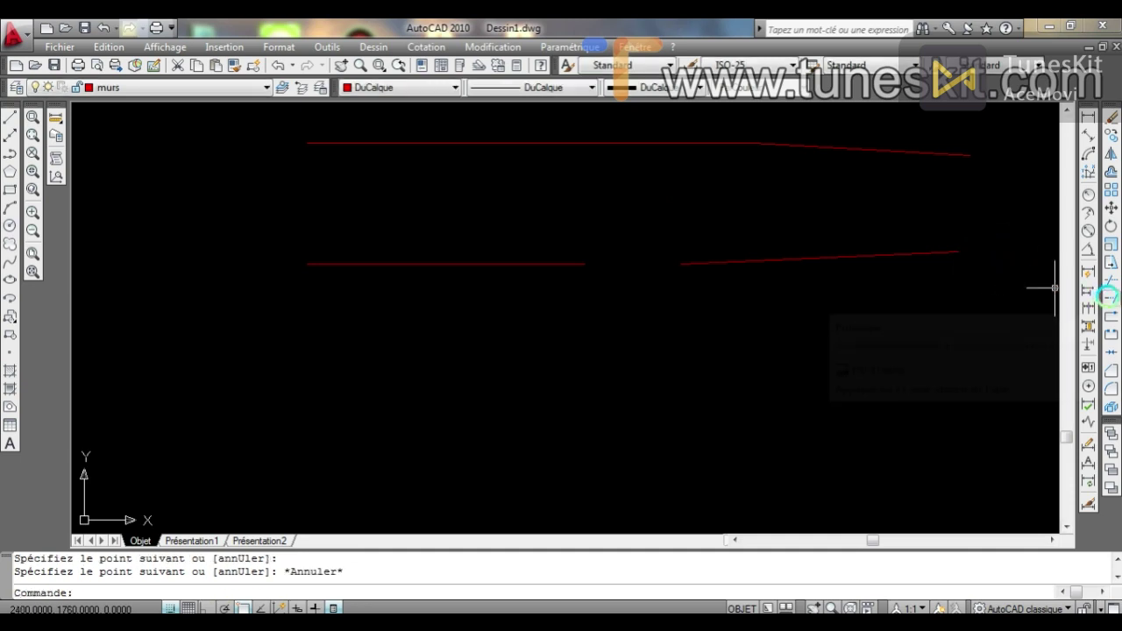
pyautogui.click(1109, 297)
pyautogui.press('Return')
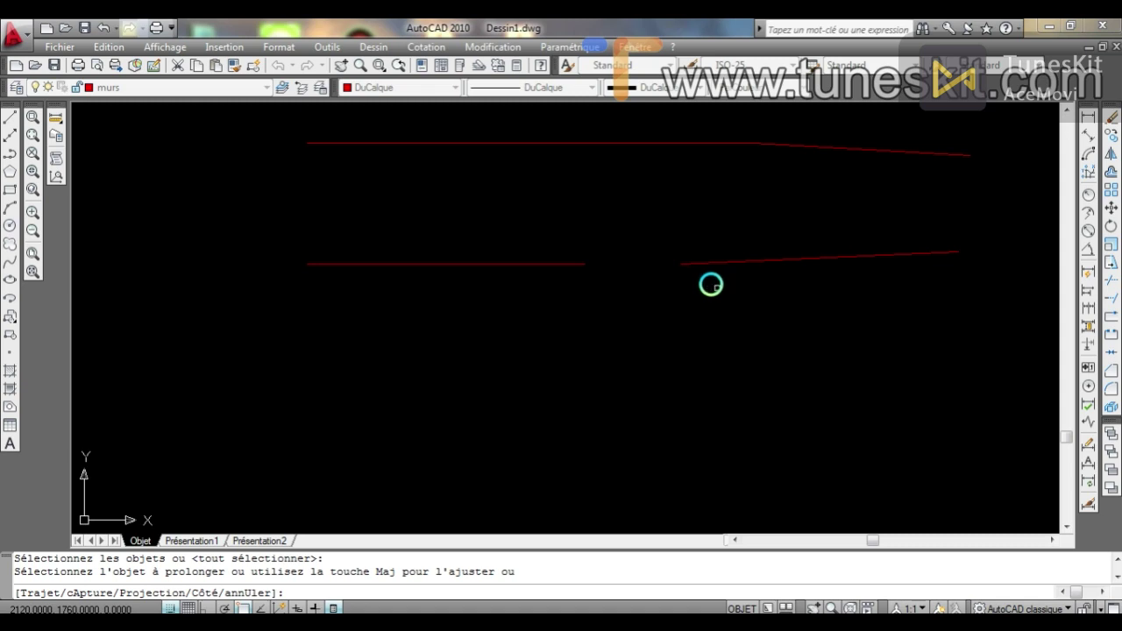
pyautogui.press('Escape')
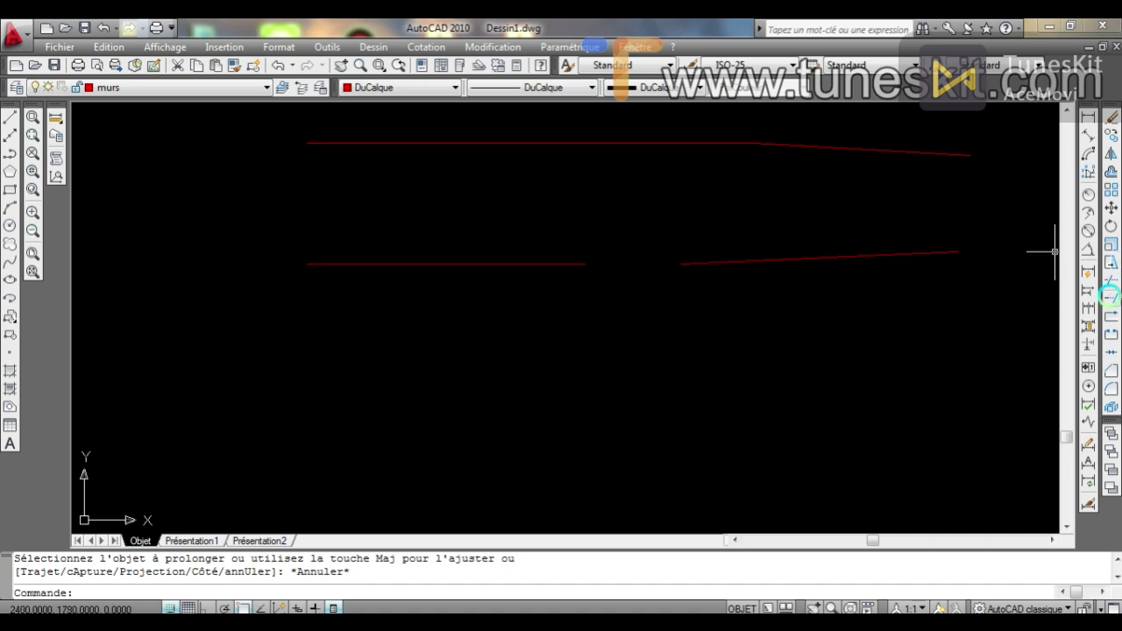
# Extend the lower horizontal line to meet the upward-sloping line, using all objects as boundaries.
pyautogui.click(1110, 296)
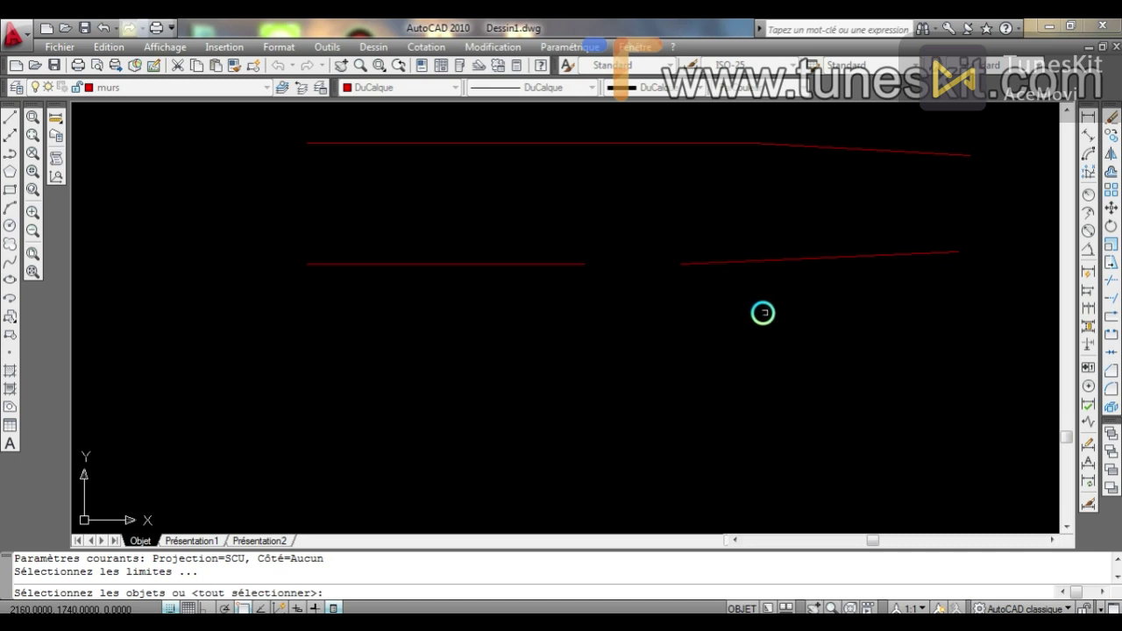
pyautogui.press('Return')
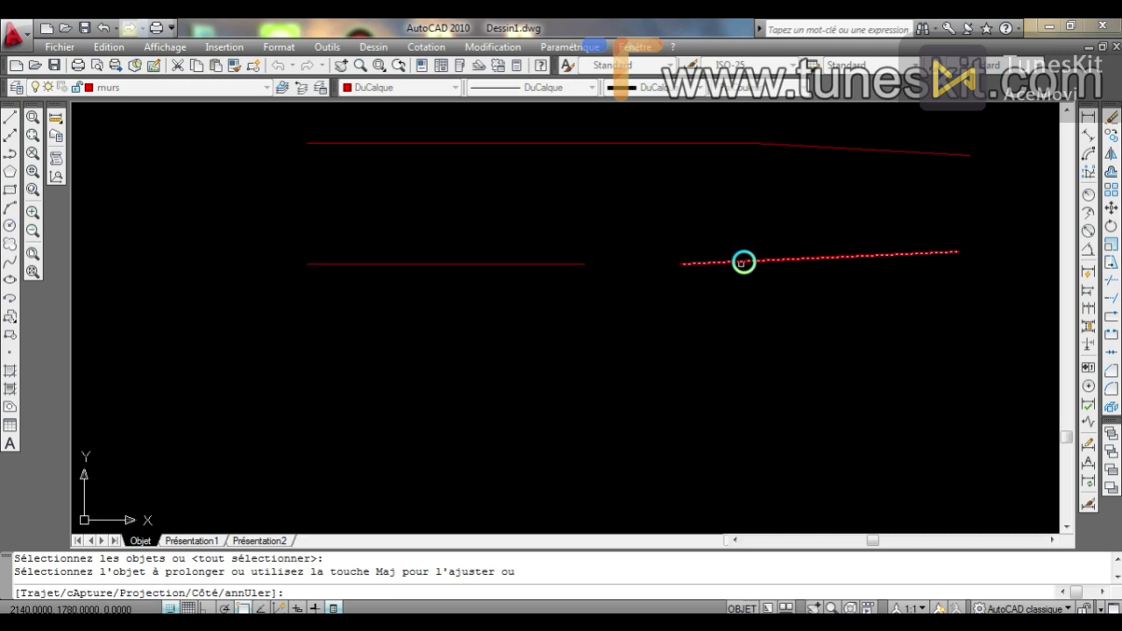
pyautogui.click(743, 260)
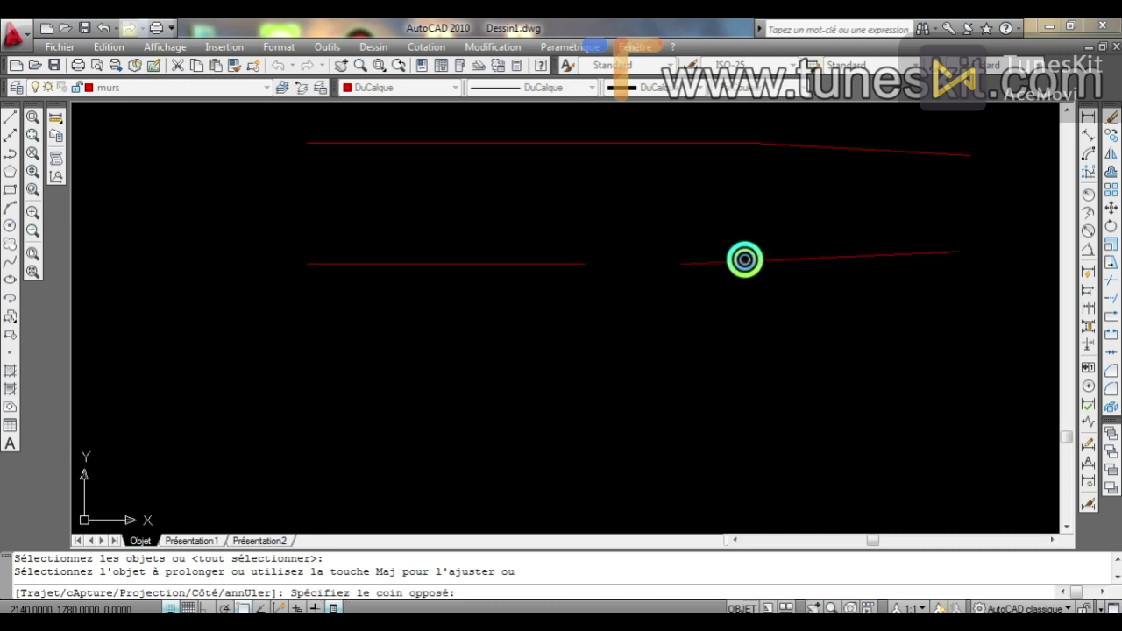
pyautogui.click(742, 260)
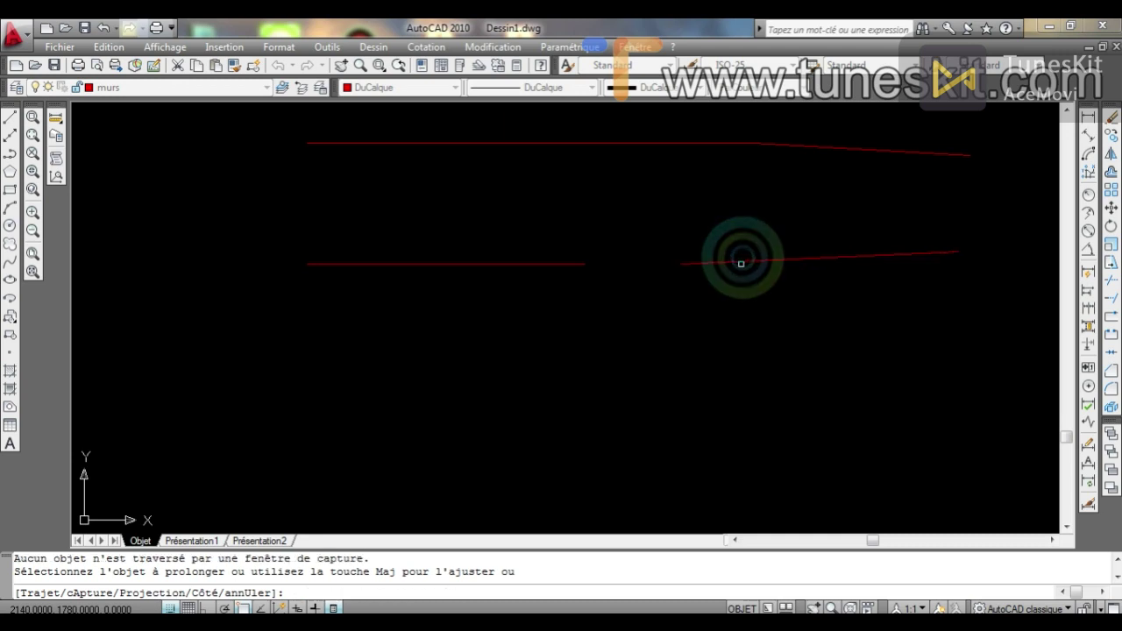
pyautogui.click(743, 259)
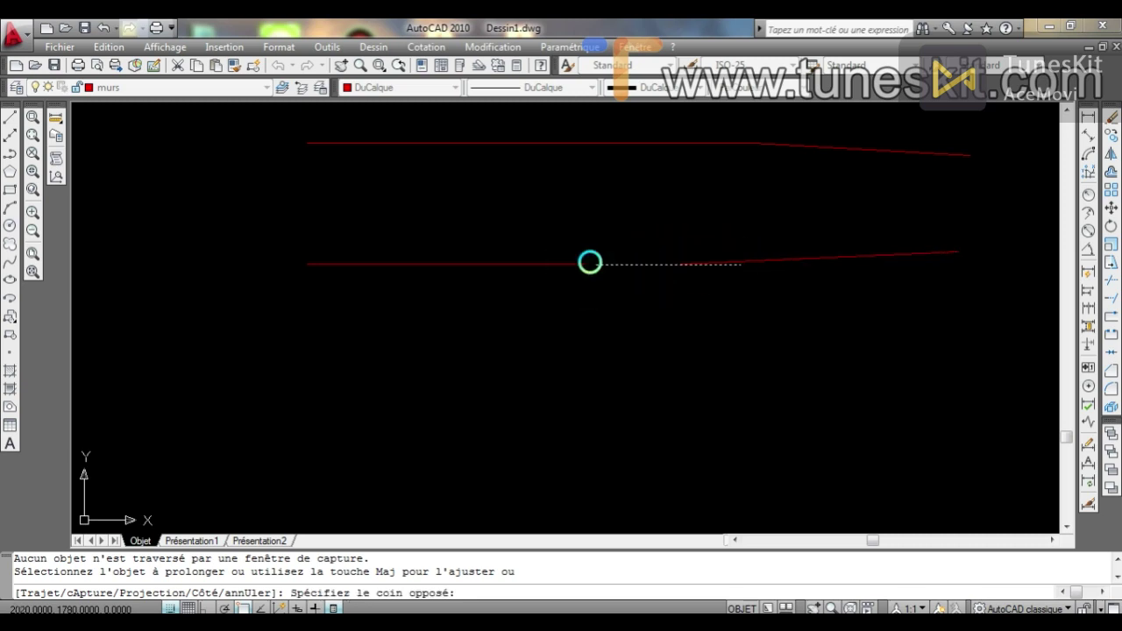
pyautogui.click(687, 257)
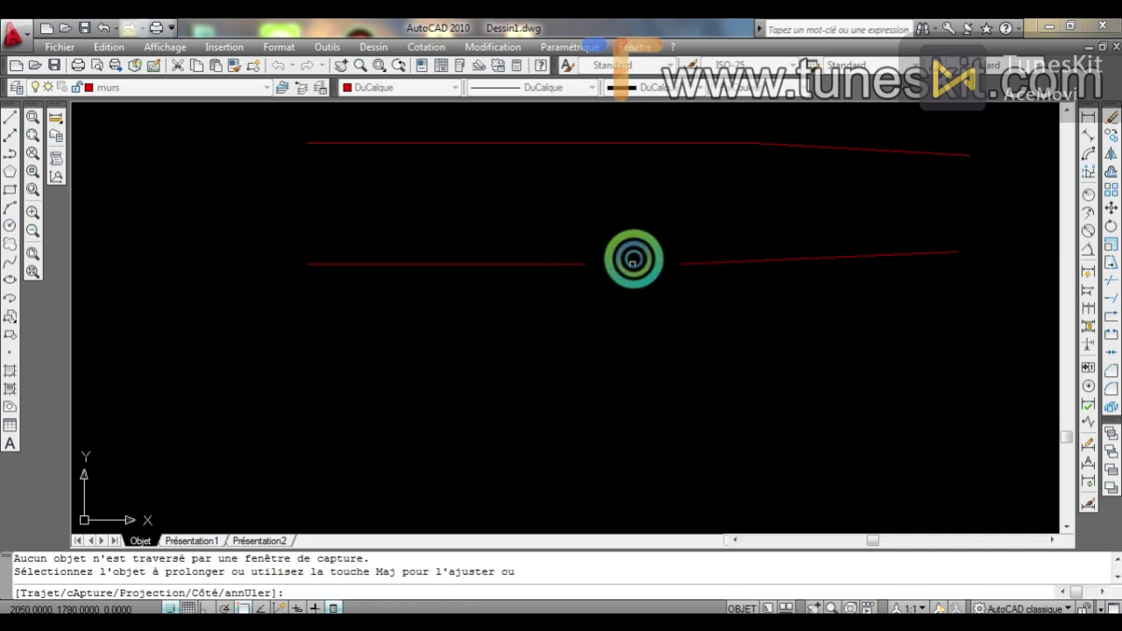
pyautogui.click(638, 253)
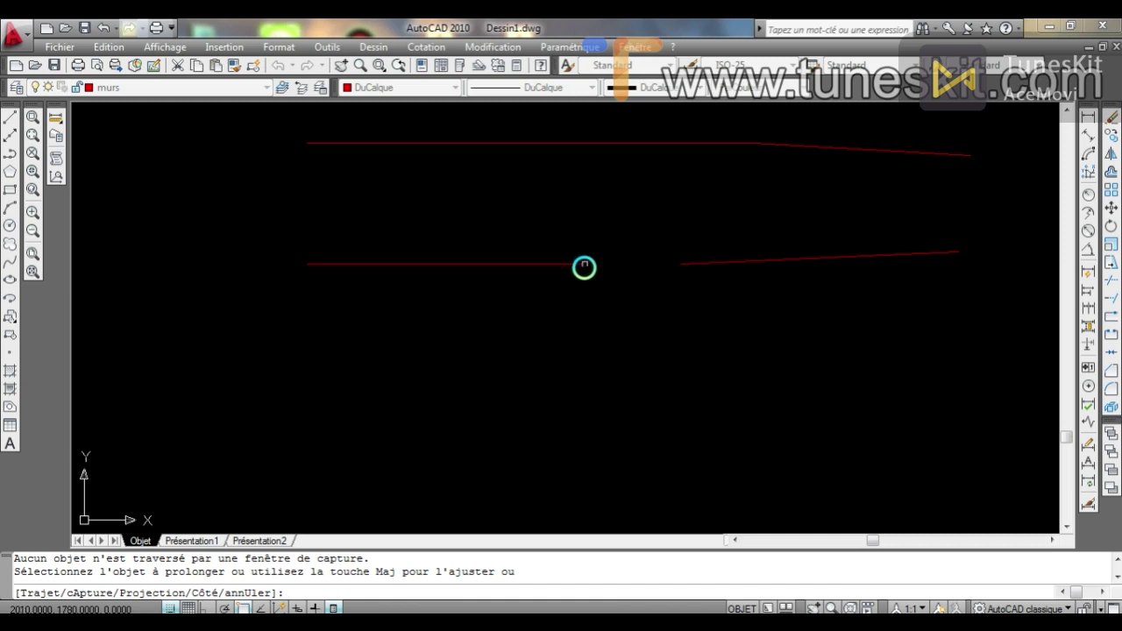
pyautogui.click(580, 267)
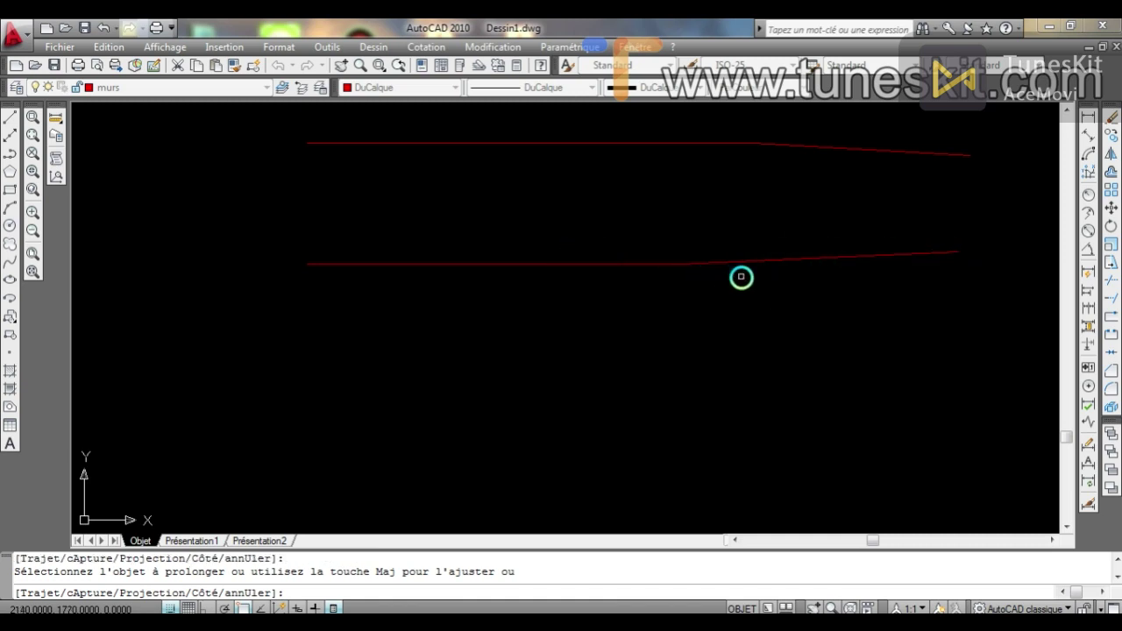
pyautogui.press('Escape')
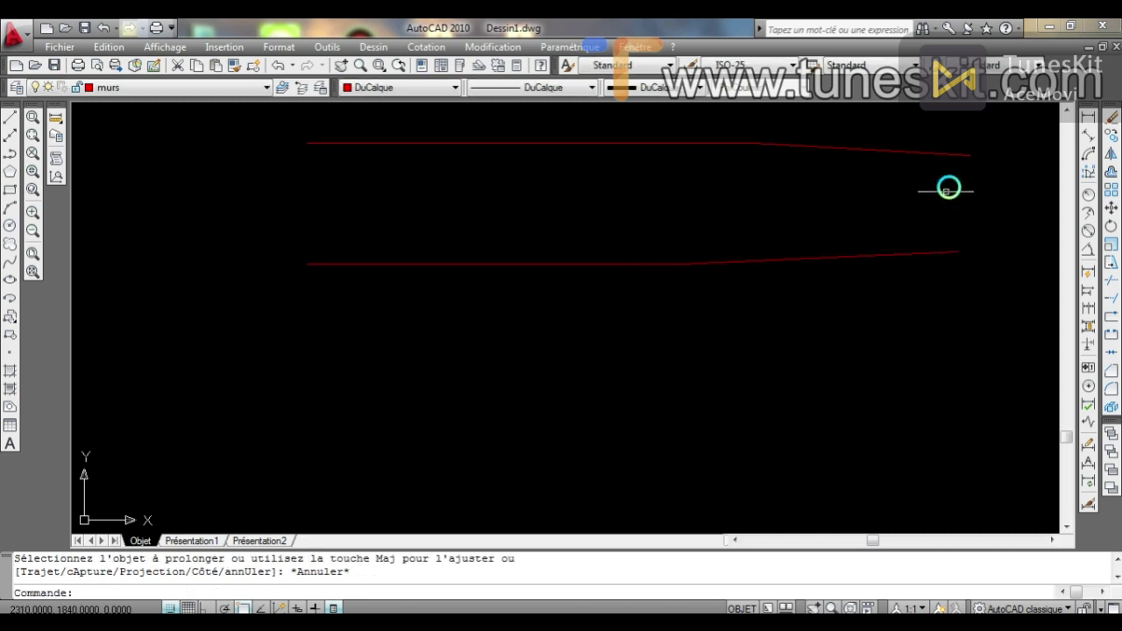
# Cut all four lines, both horizontal and both sloping, from the drawing to the clipboard.
pyautogui.moveTo(970, 143); pyautogui.dragTo(307, 314)
pyautogui.rightClick(473, 267)
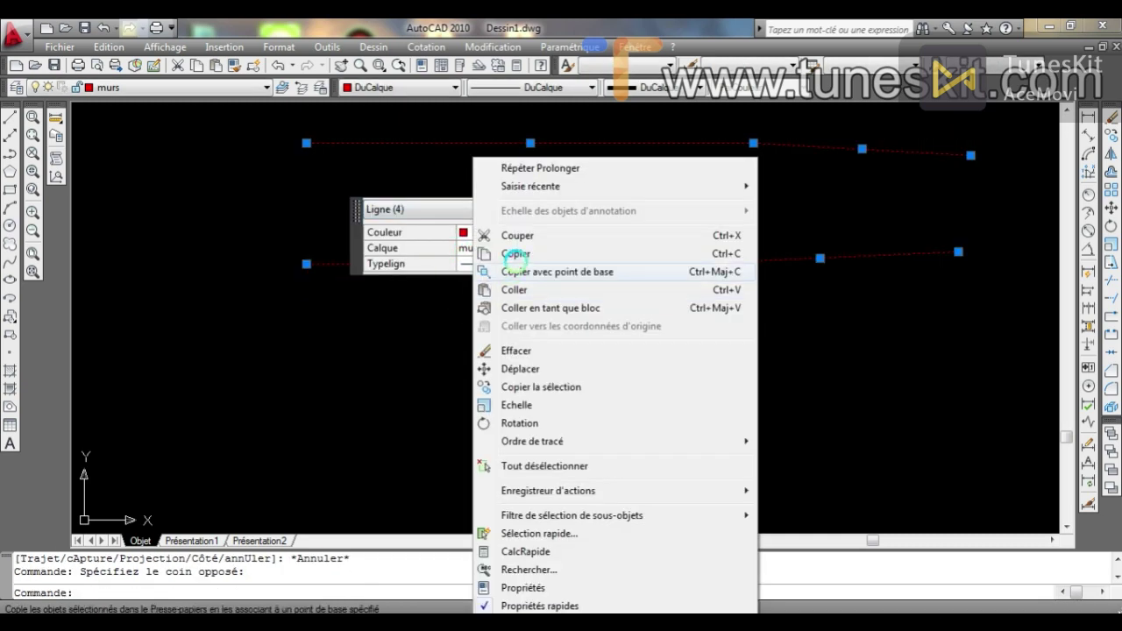
pyautogui.click(518, 236)
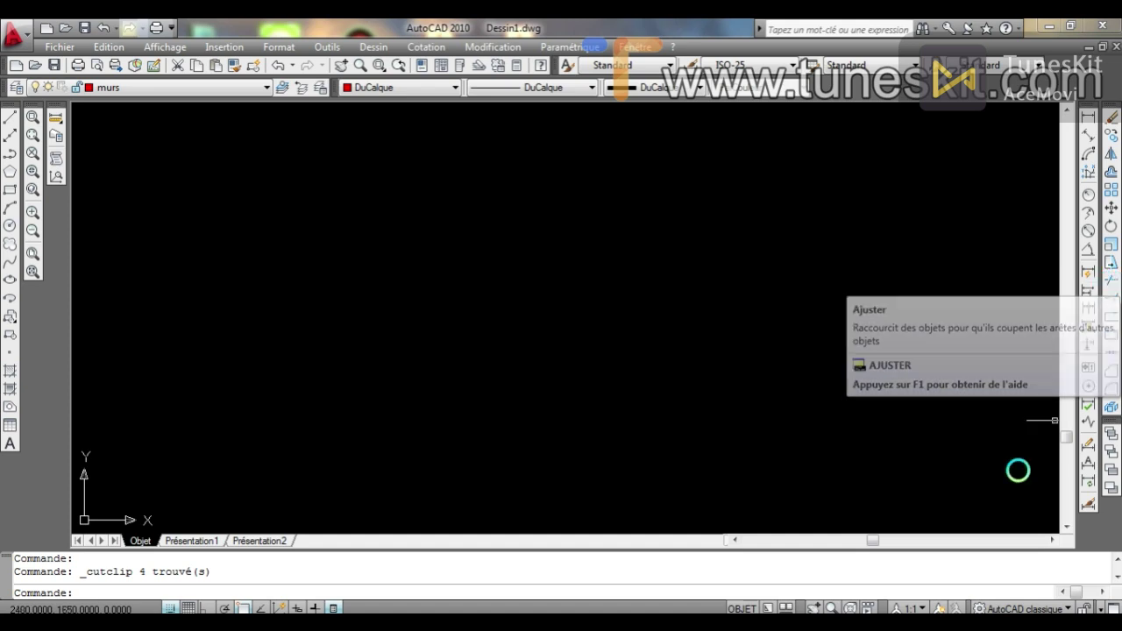
pyautogui.click(992, 619)
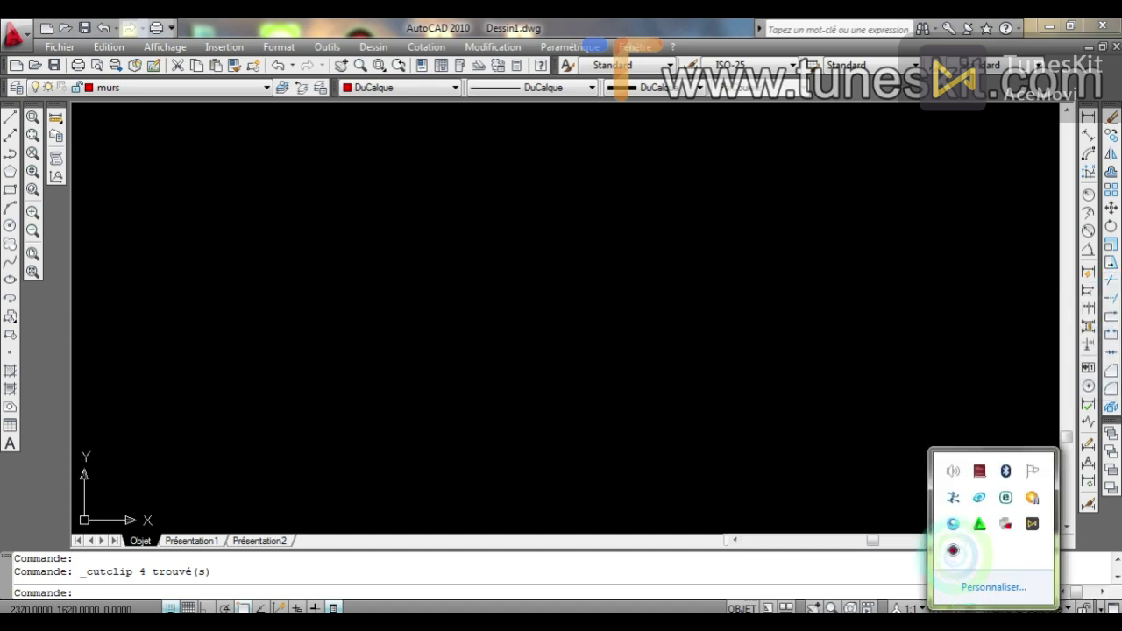